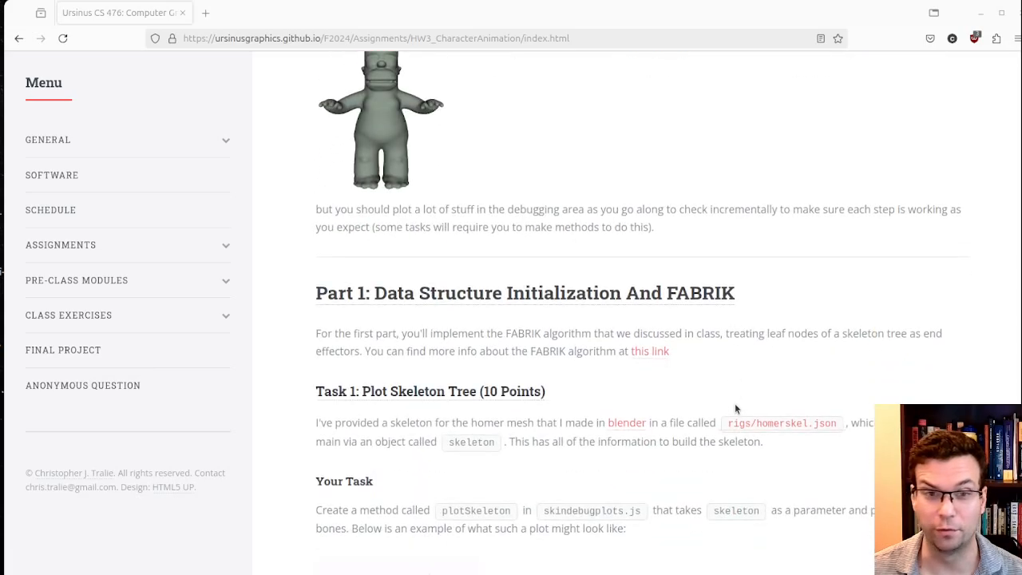
Review the assignment page's Homer mesh images and the Task 1 Plot Skeleton Tree section.
scroll(735, 408, "down", 4)
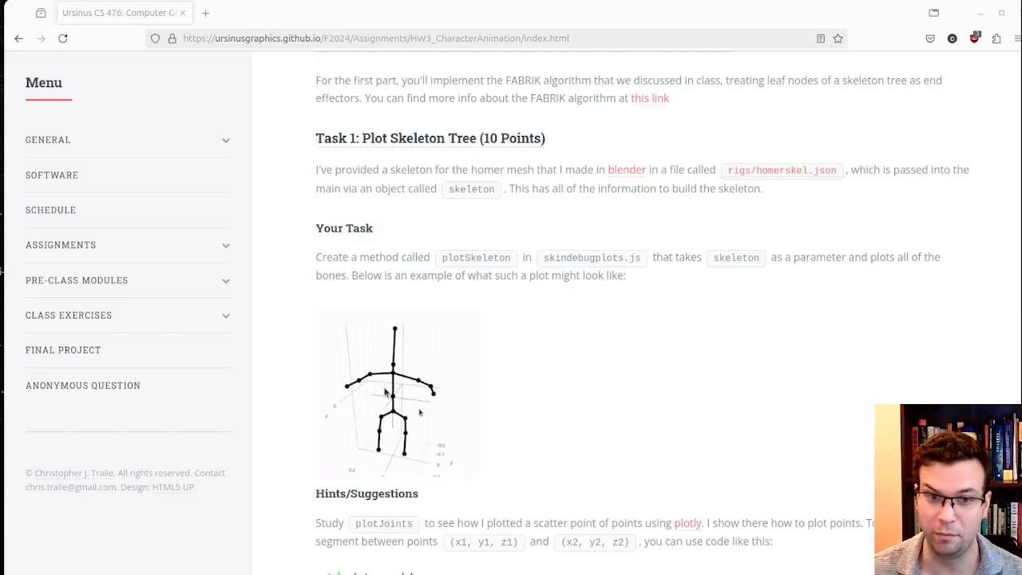
scroll(583, 395, "up", 8)
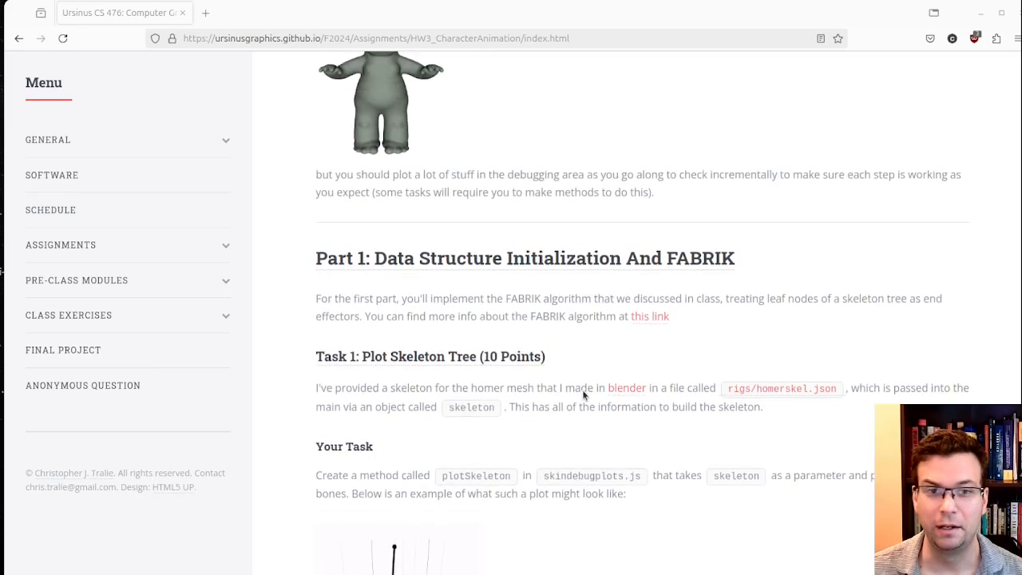
scroll(443, 302, "up", 2)
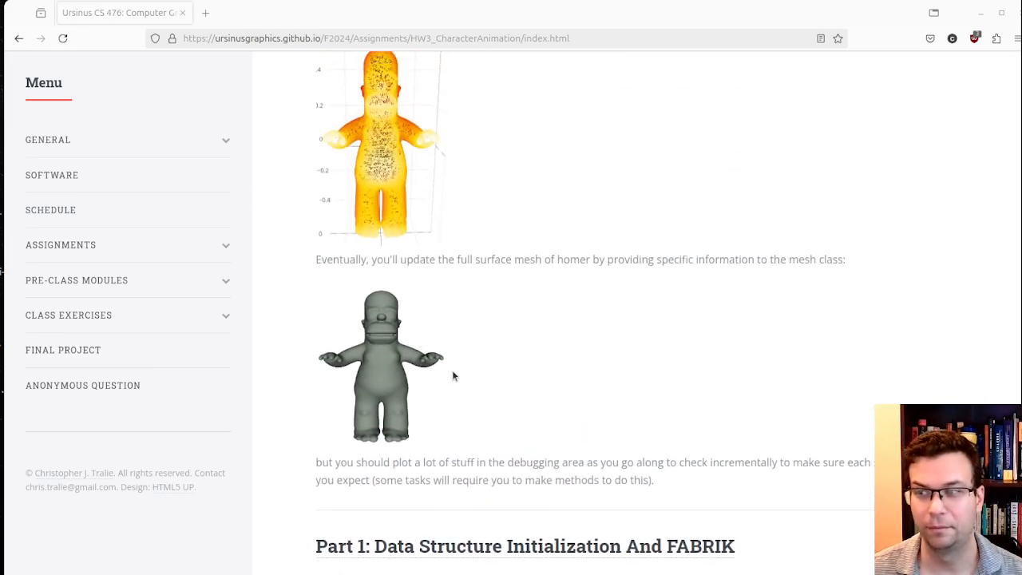
scroll(473, 370, "down", 10)
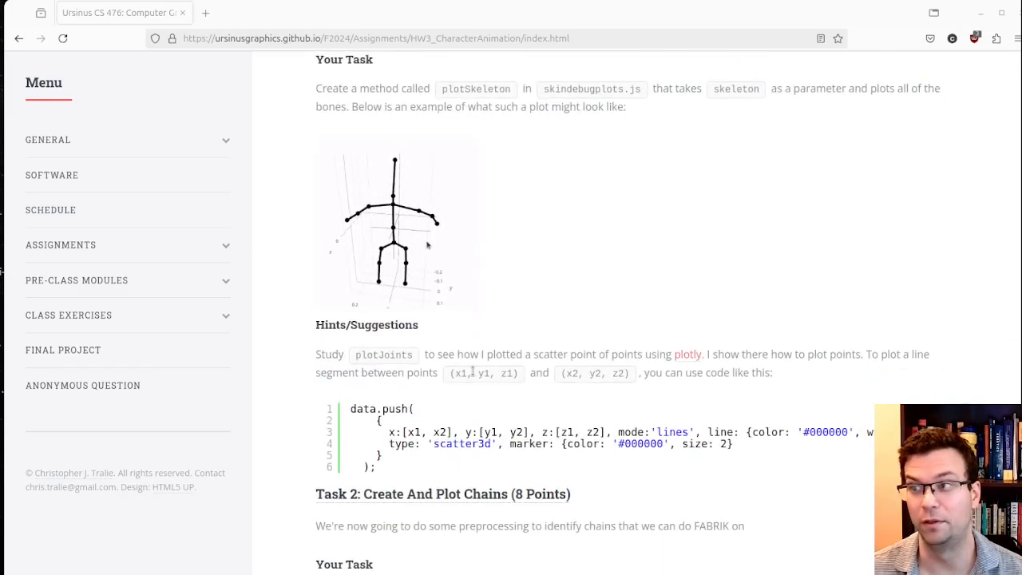
scroll(472, 370, "up", 10)
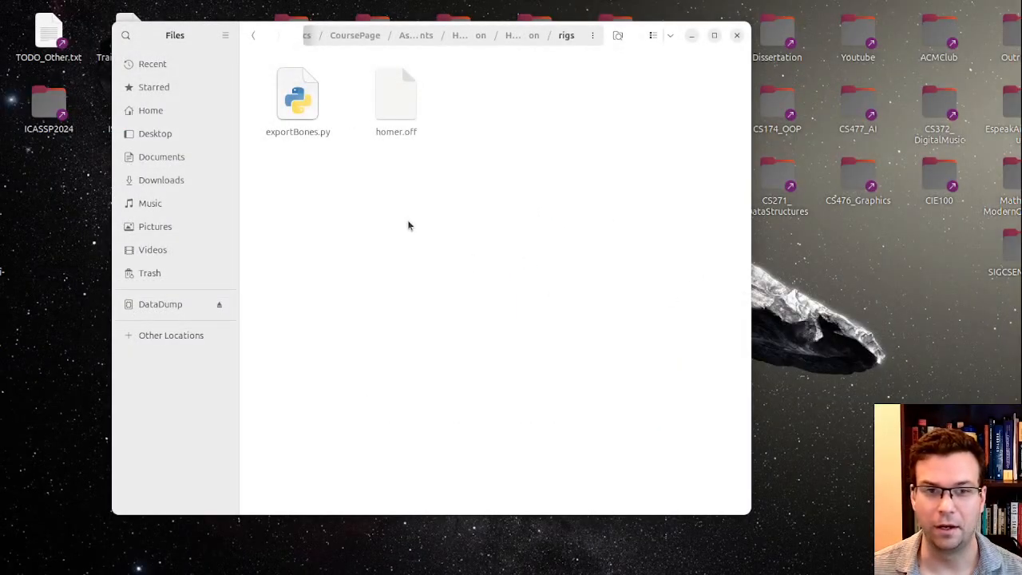
Open a terminal in the rigs folder that contains homer.off.
right_click(409, 223)
left_click(441, 201)
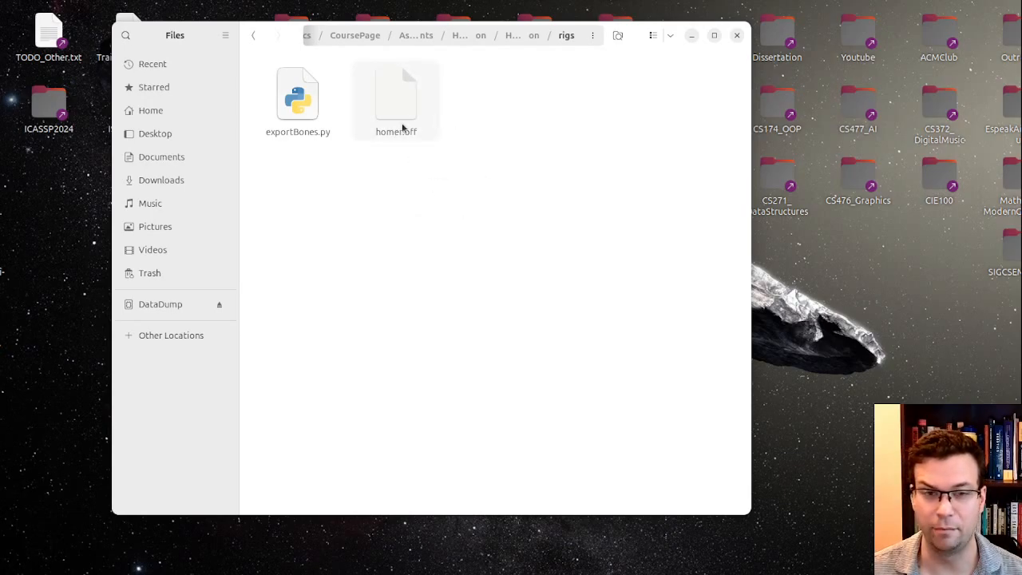
left_click(401, 126)
left_click(460, 248)
right_click(480, 182)
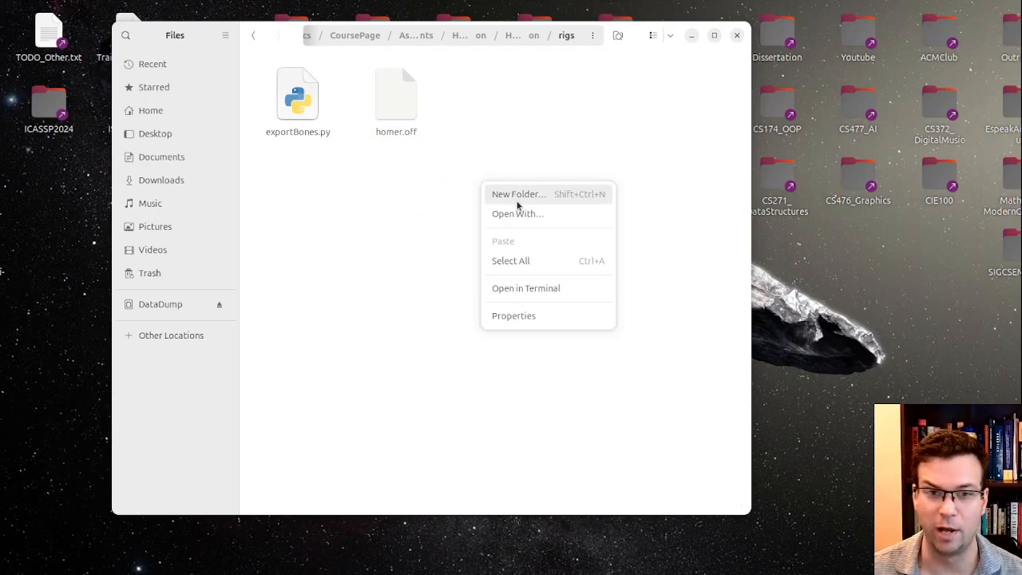
left_click(553, 286)
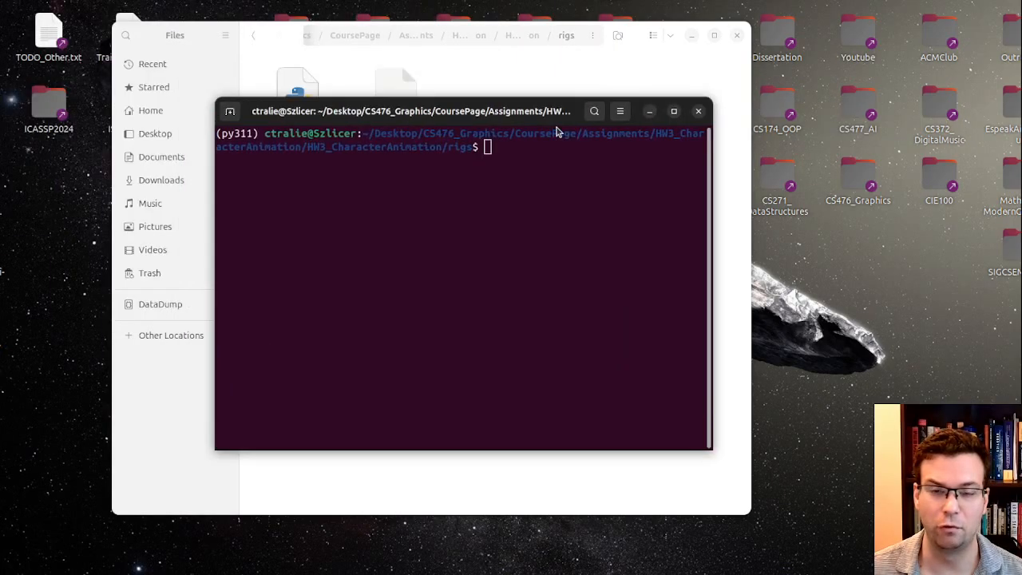
Move the terminal window away from the folder's files and enlarge its text.
left_click_drag(549, 117, 721, 210)
left_click(454, 169)
left_click(821, 369)
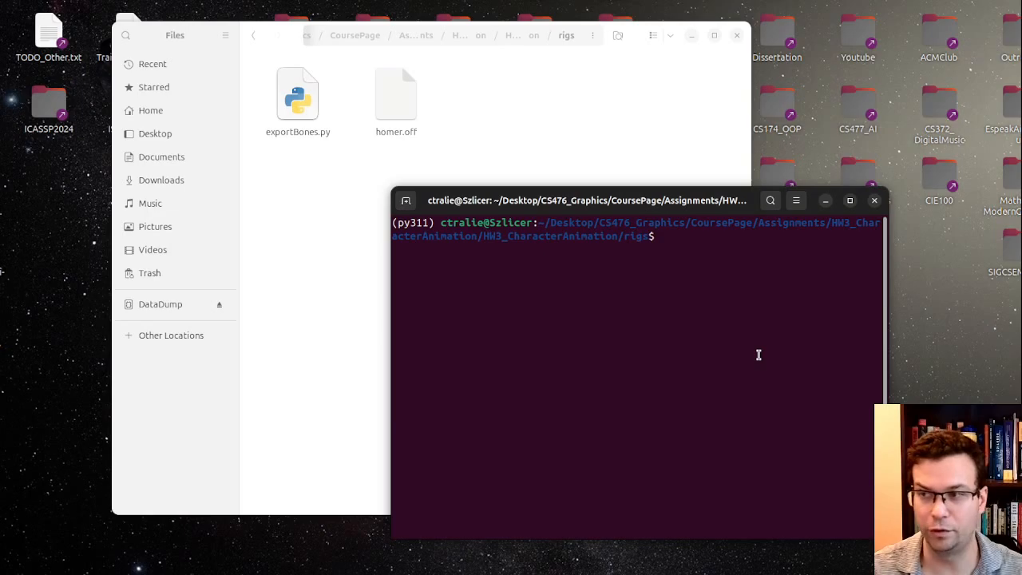
key("ctrl+plus")
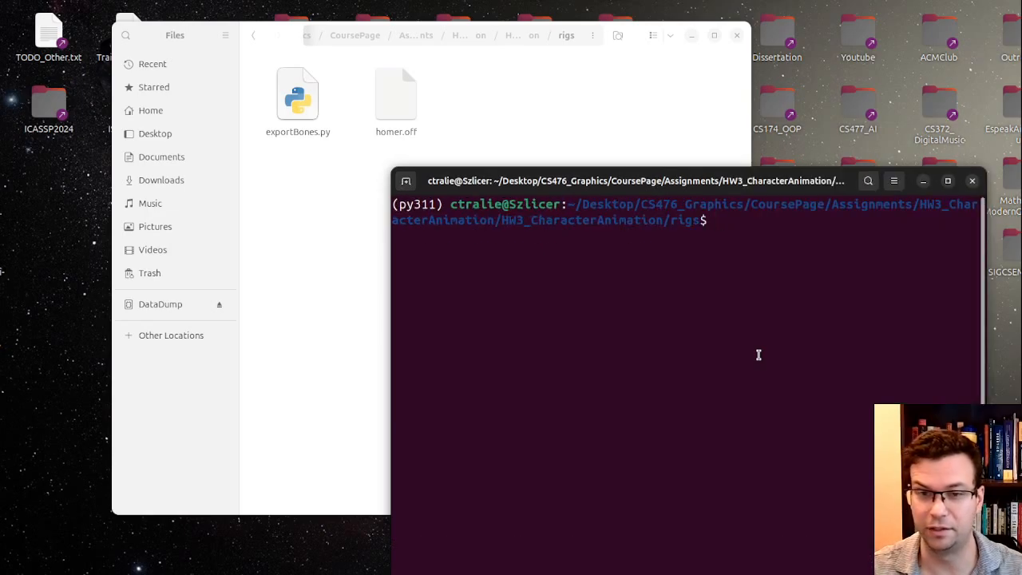
Open homer.off in MeshLab by running the command meshlab homer.off.
type("meshlab")
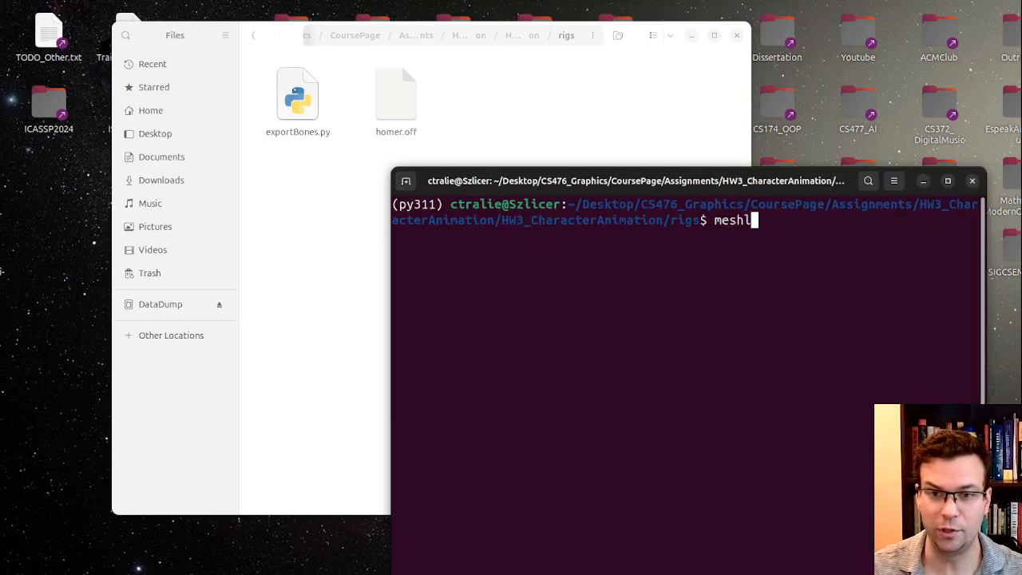
type(" homer.off")
key("Return")
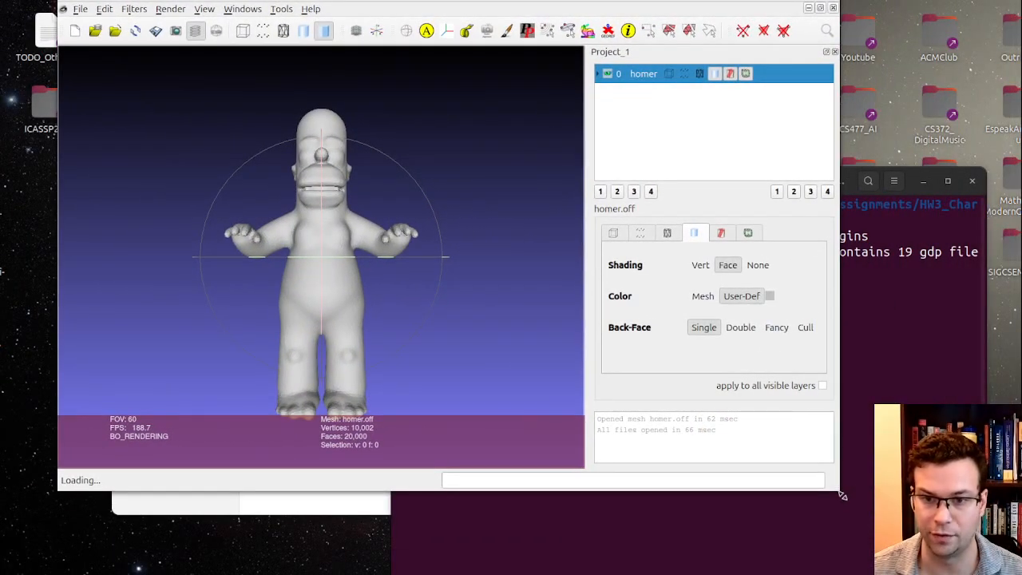
Enlarge the MeshLab window and inspect the Homer mesh up close and from several angles.
left_click_drag(842, 496, 1020, 574)
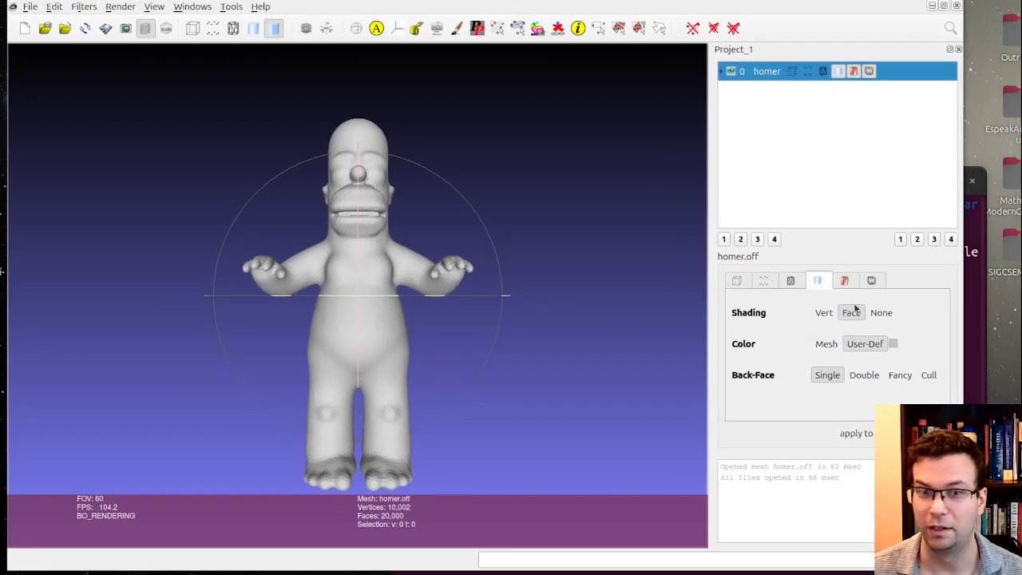
left_click_drag(965, 270, 1021, 270)
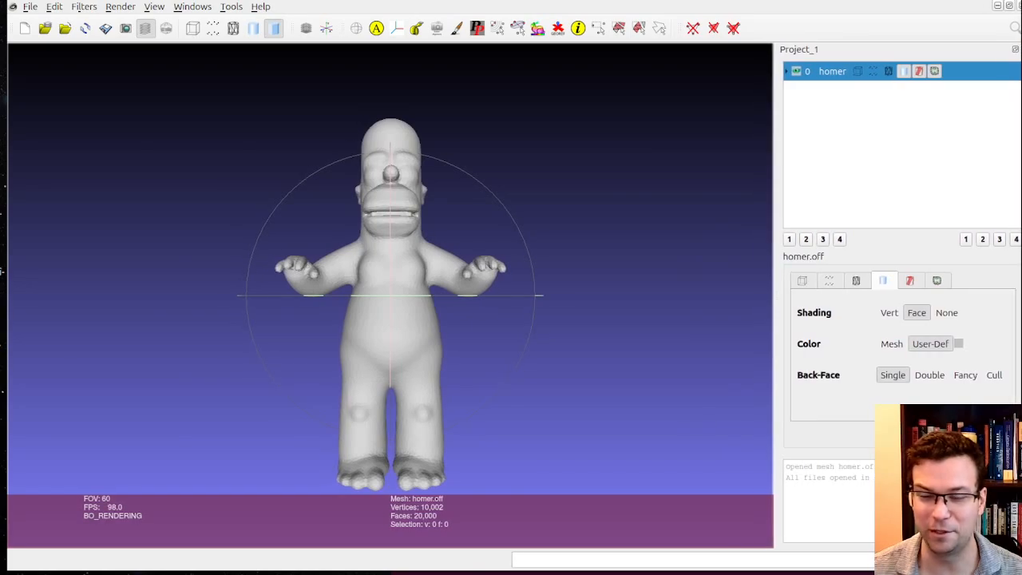
scroll(441, 270, "up", 2)
scroll(429, 288, "down", 5)
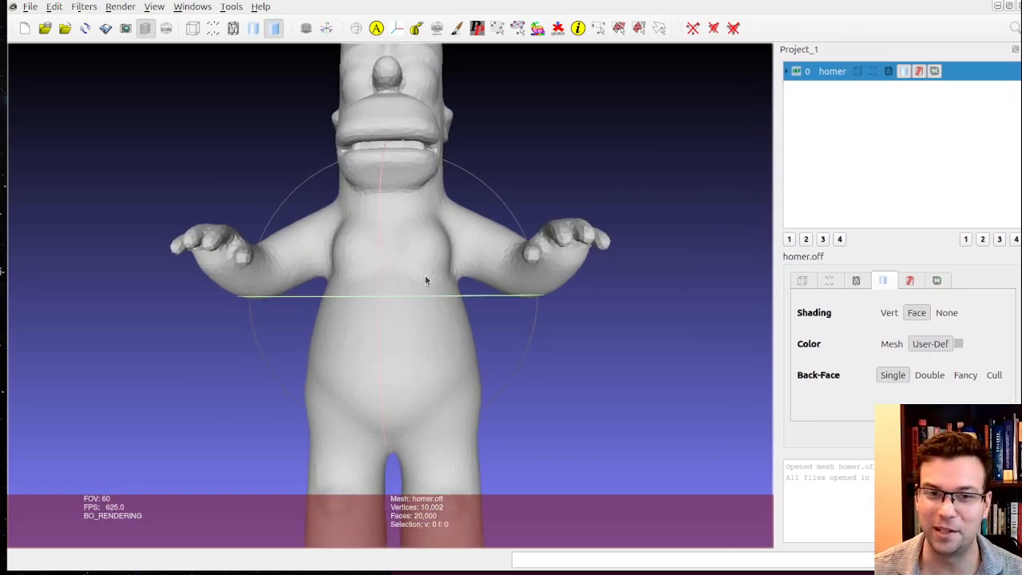
left_click_drag(425, 276, 484, 314)
scroll(366, 270, "up", 3)
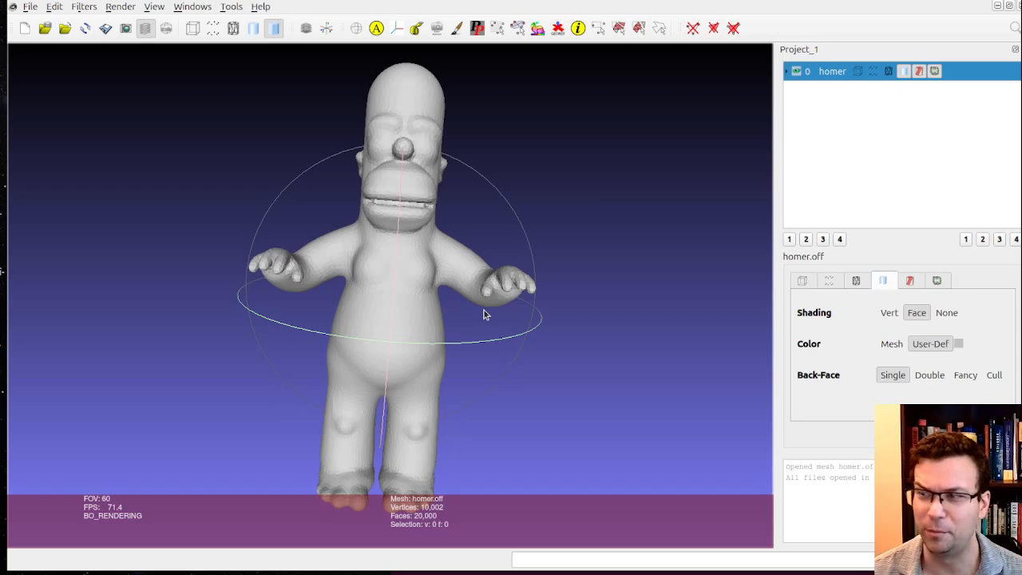
left_click_drag(483, 312, 400, 320)
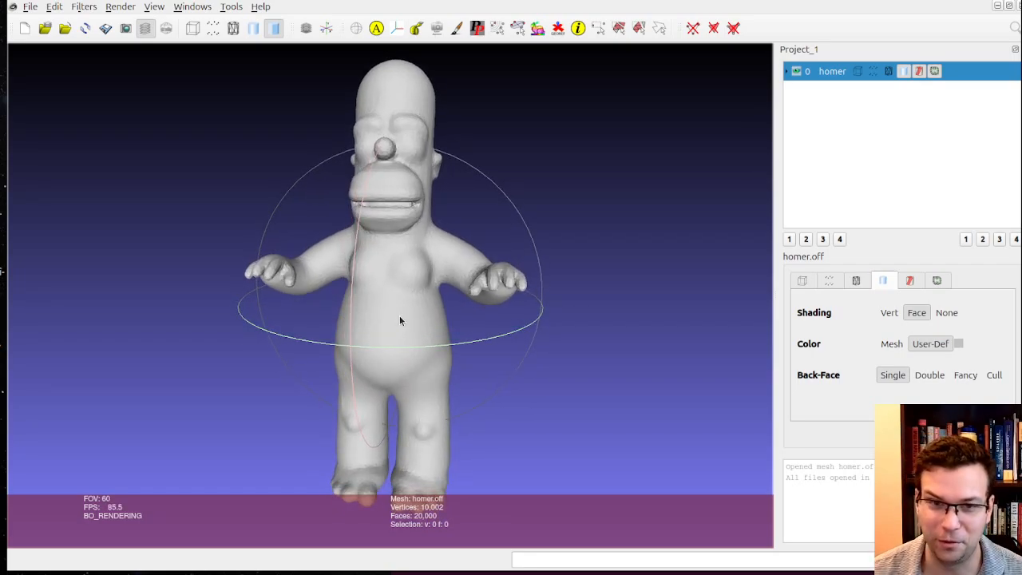
left_click_drag(400, 321, 427, 299)
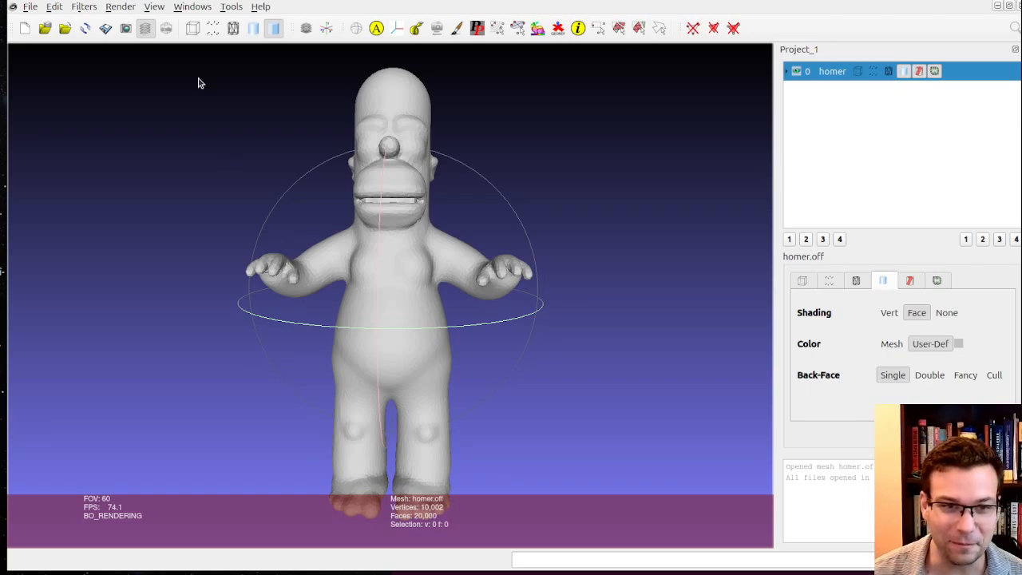
Export the mesh to the rigs folder as homer.obj in Alias Wavefront Object format, without vertex normals.
left_click(31, 8)
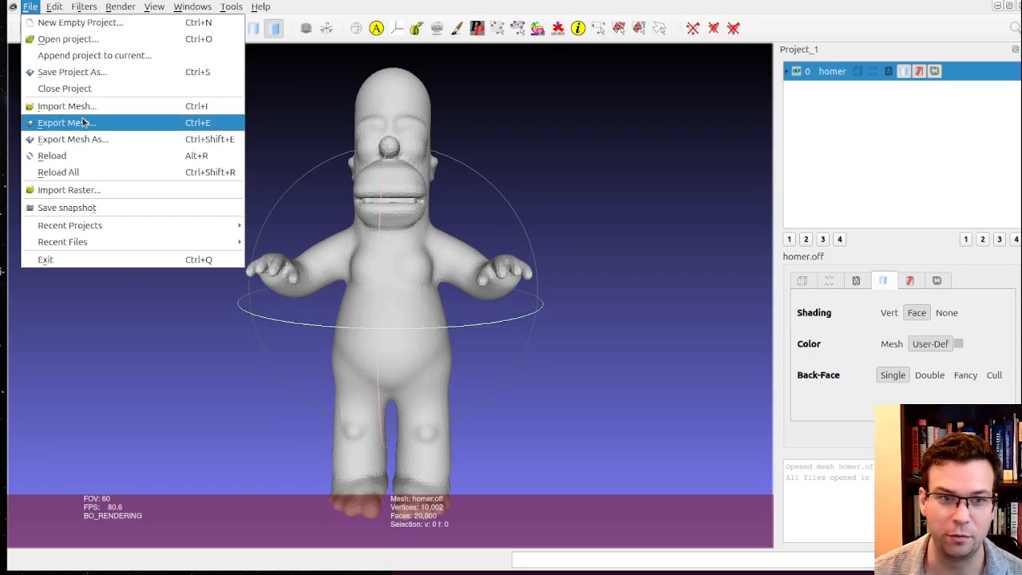
left_click(94, 139)
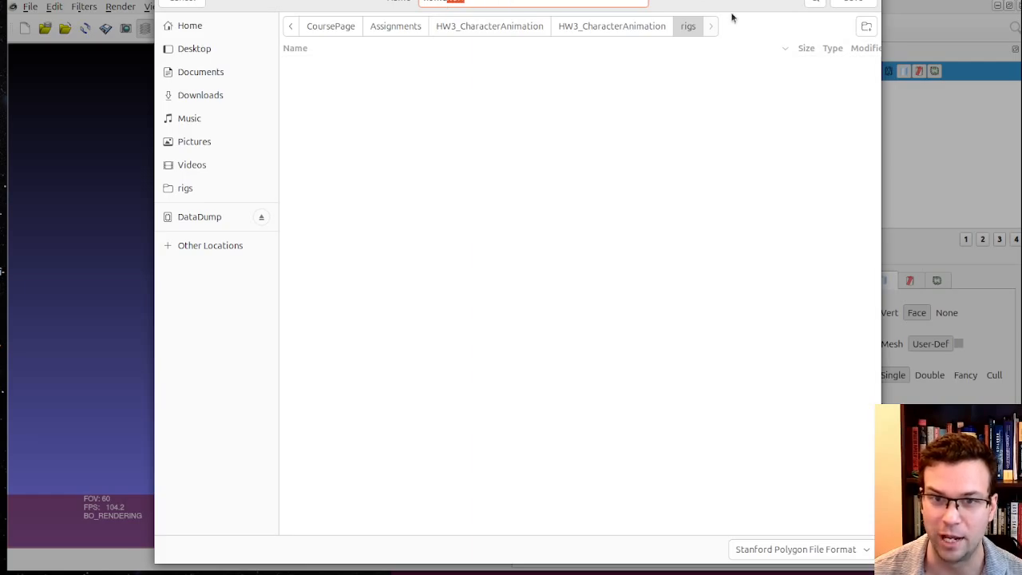
left_click_drag(750, 4, 724, 55)
double_click(456, 18)
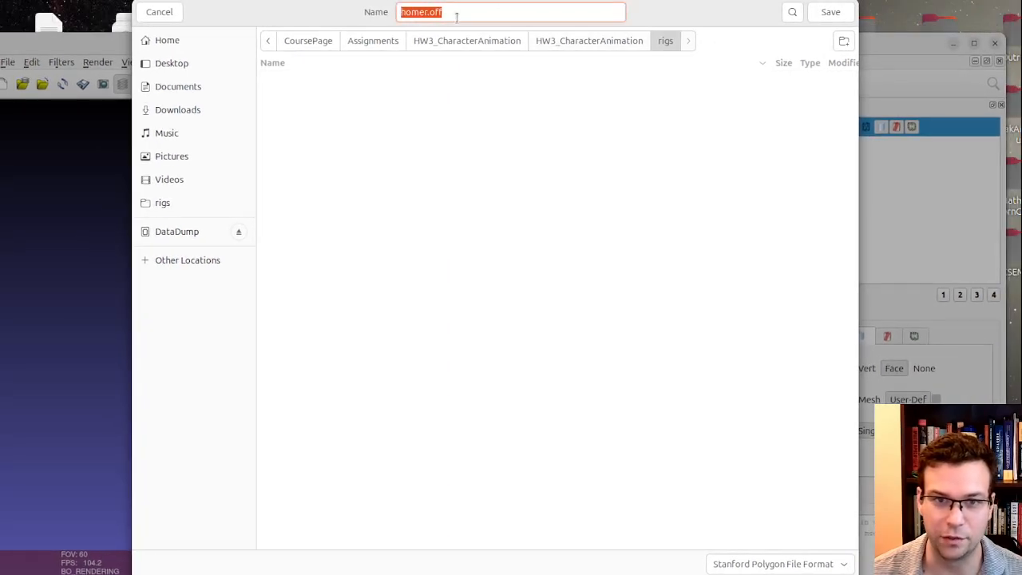
left_click_drag(457, 17, 429, 14)
type(".o")
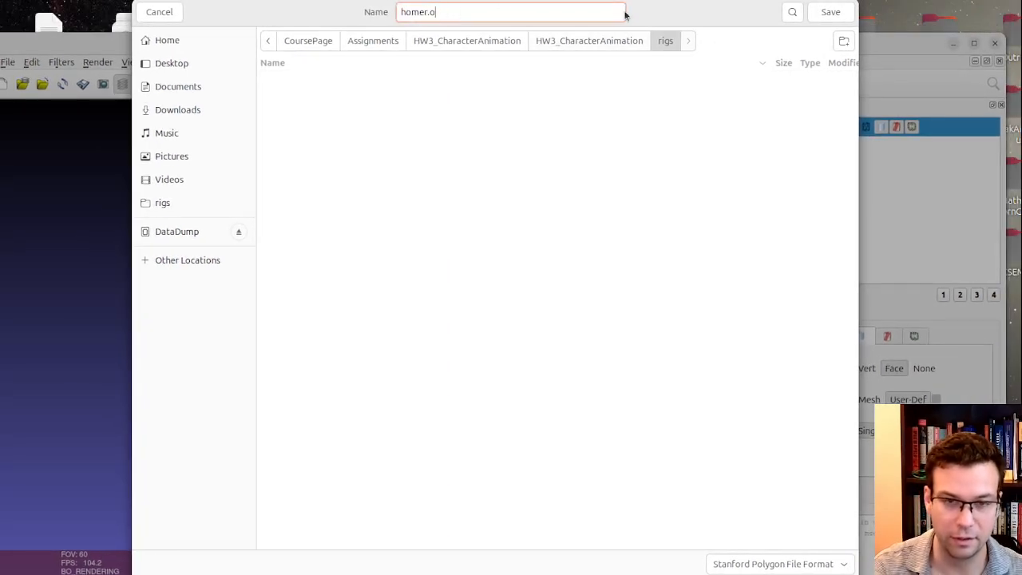
left_click_drag(733, 18, 736, 1)
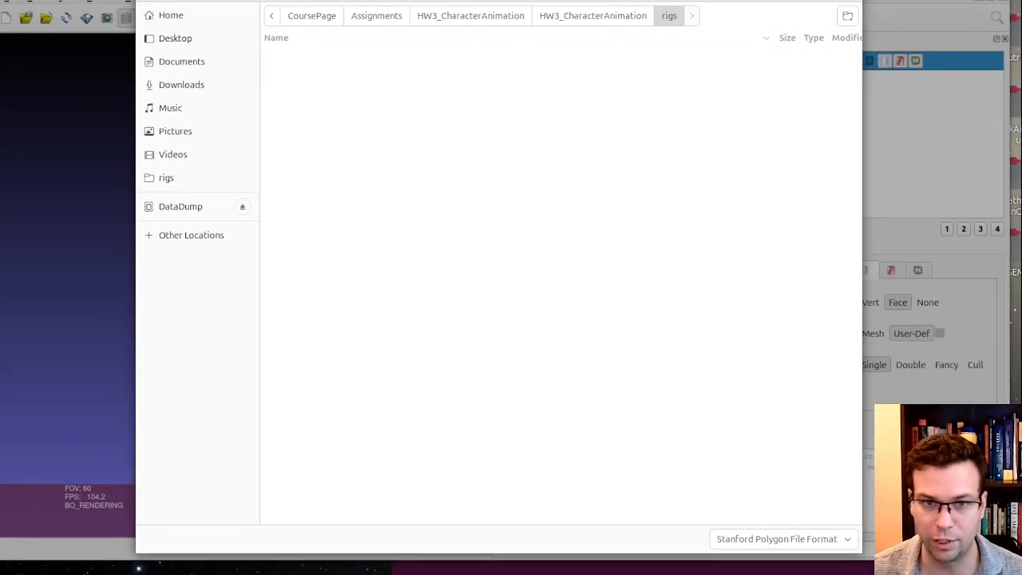
left_click(806, 542)
scroll(788, 490, "down", 3)
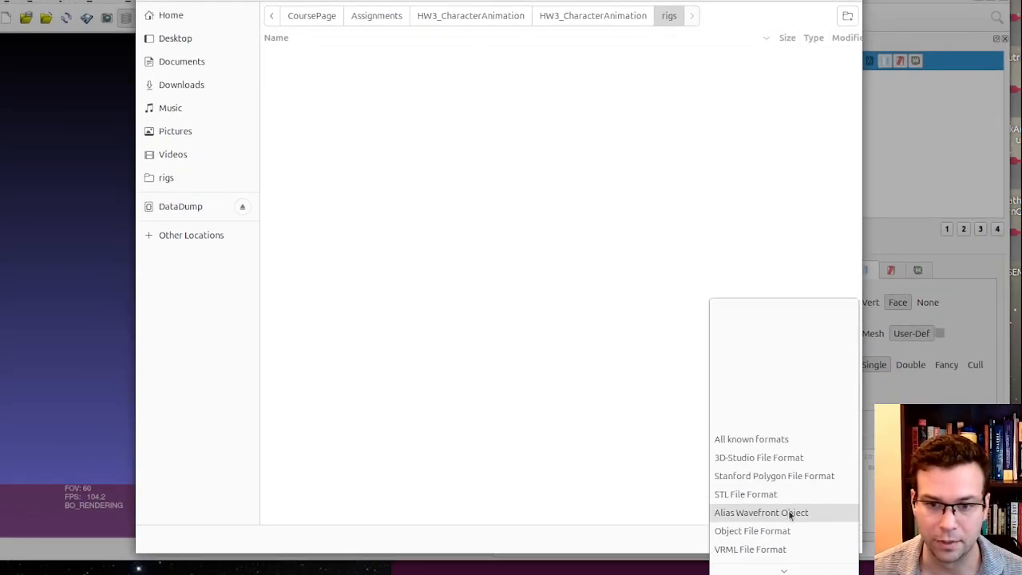
left_click(789, 513)
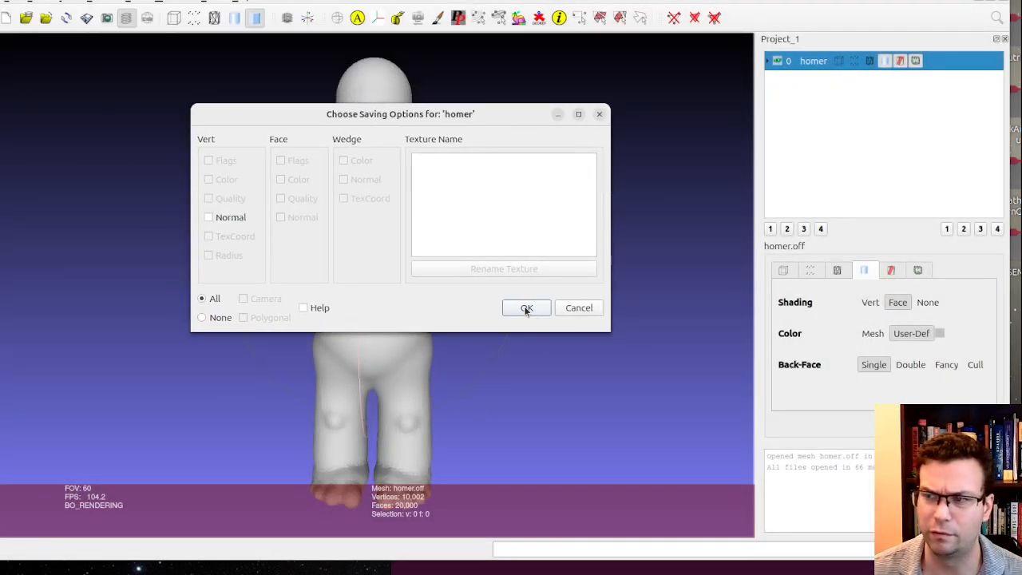
left_click(527, 310)
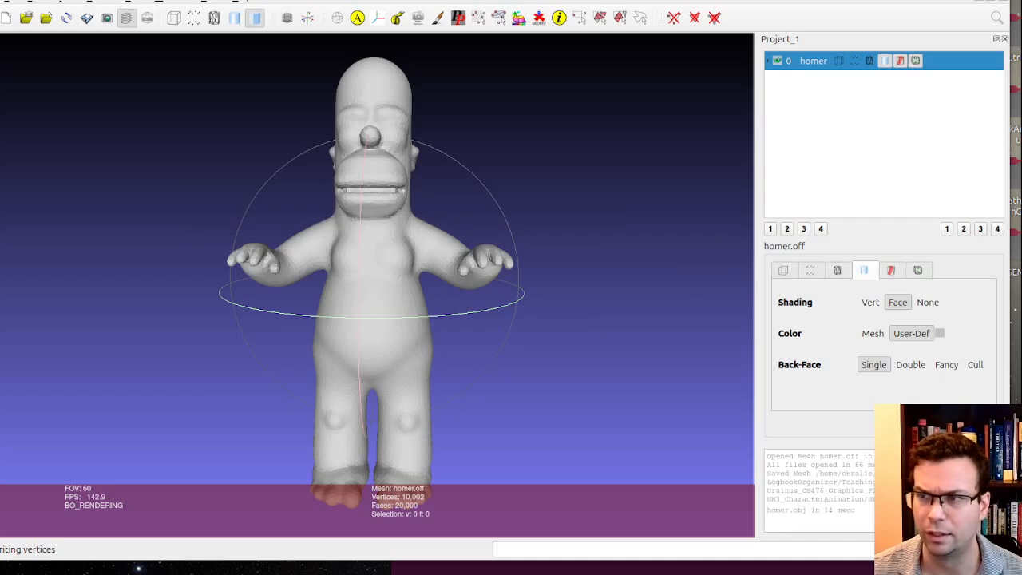
Close MeshLab, check the rigs folder for the exported homer.obj, and return to the terminal.
left_click(1003, 0)
left_click(584, 143)
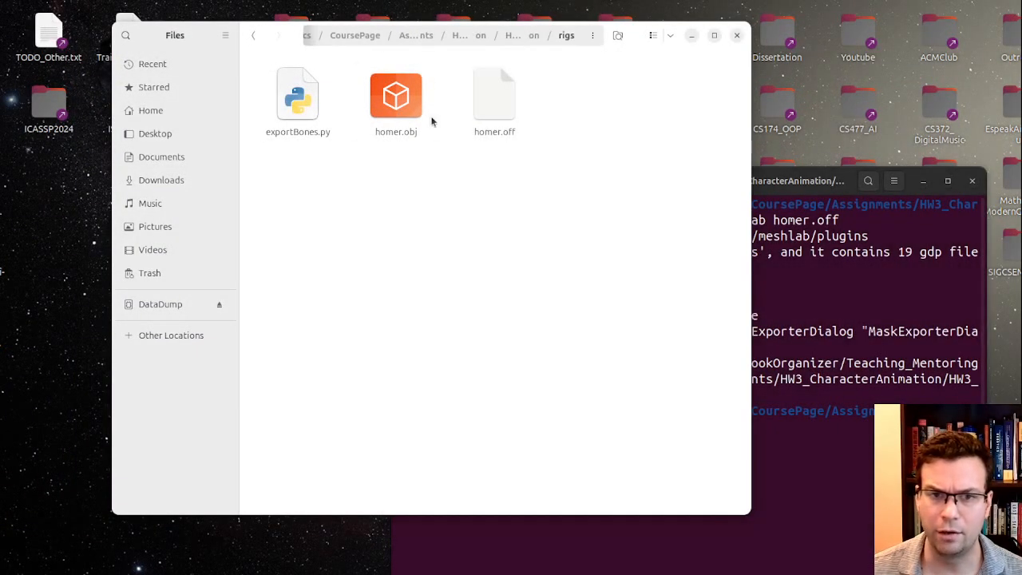
left_click(431, 122)
left_click(584, 311)
left_click(787, 462)
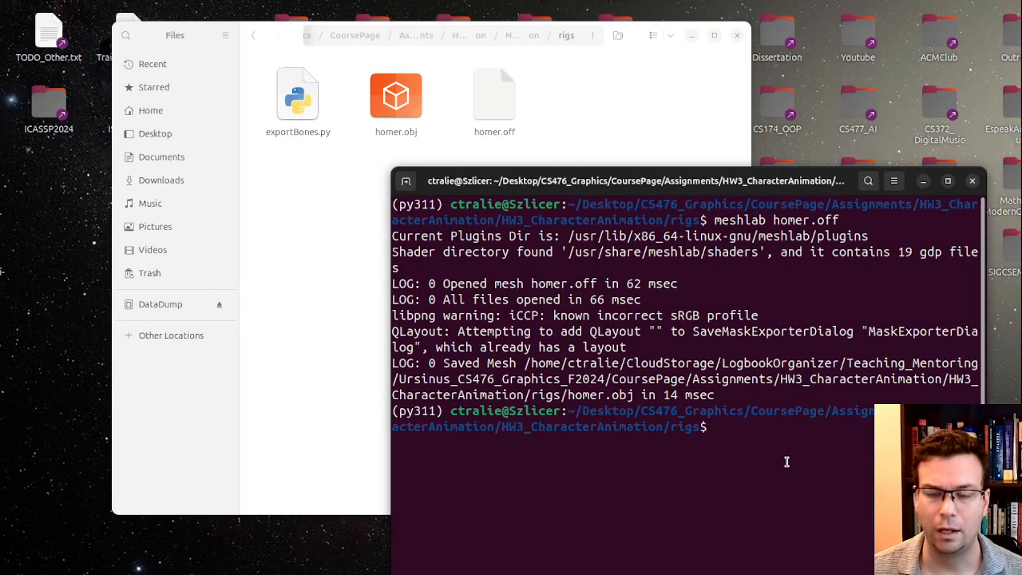
type("meshlab")
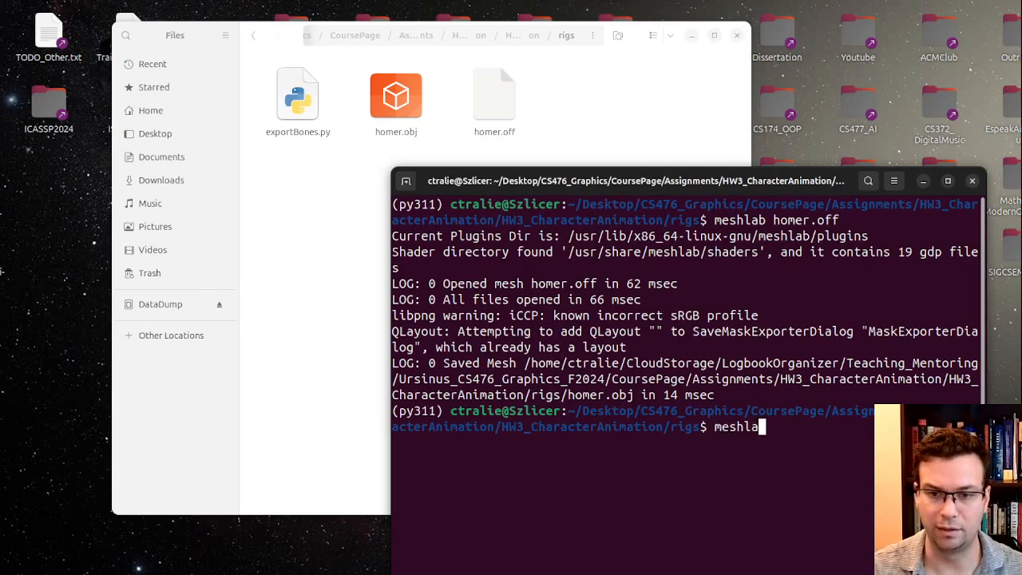
key("BackSpace")
key("BackSpace")
key("BackSpace")
key("BackSpace")
key("BackSpace")
key("BackSpace")
key("BackSpace")
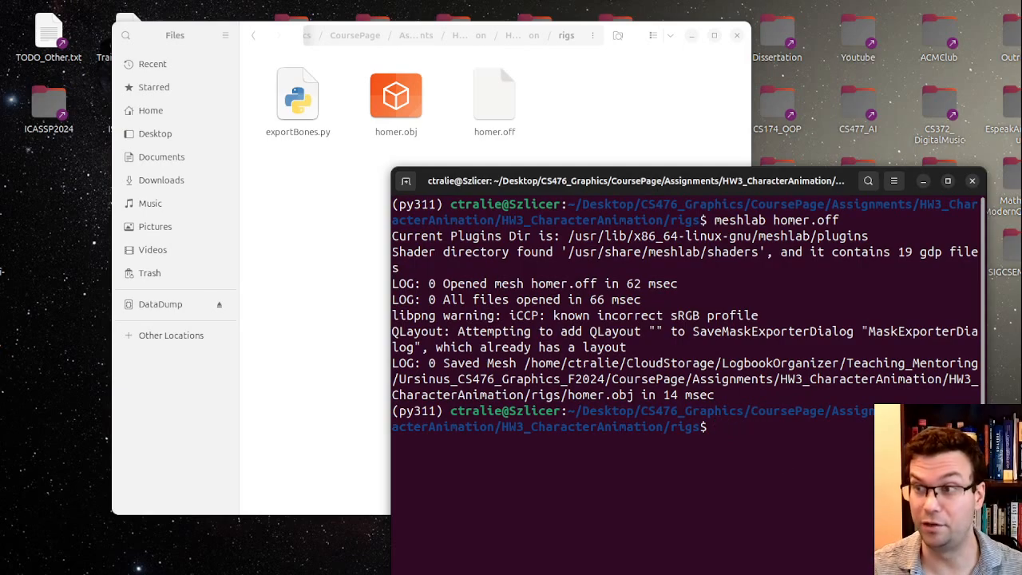
Try to open the exported mesh directly in Blender with the command blender homer.obj.
type("blen")
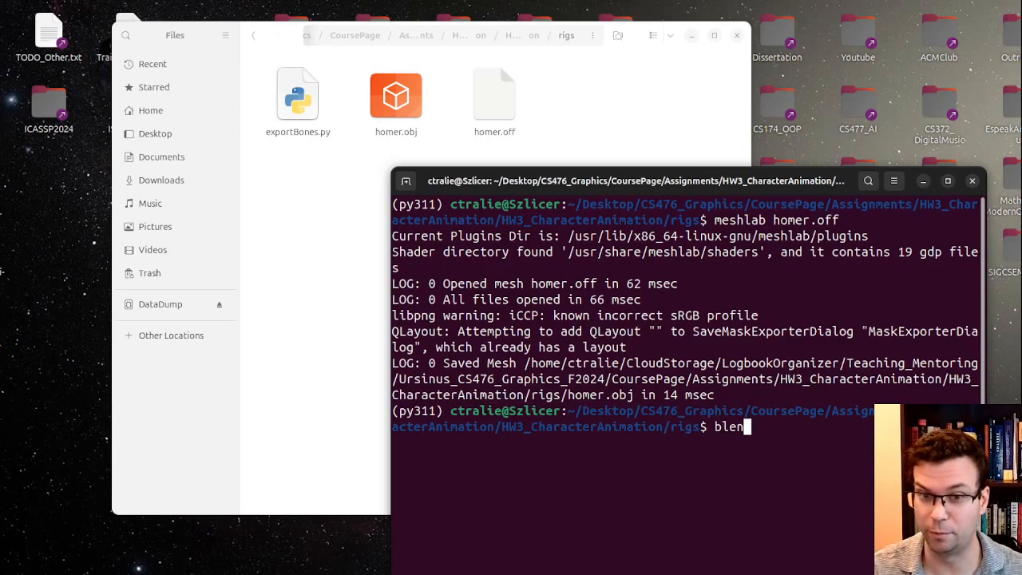
type("der hom")
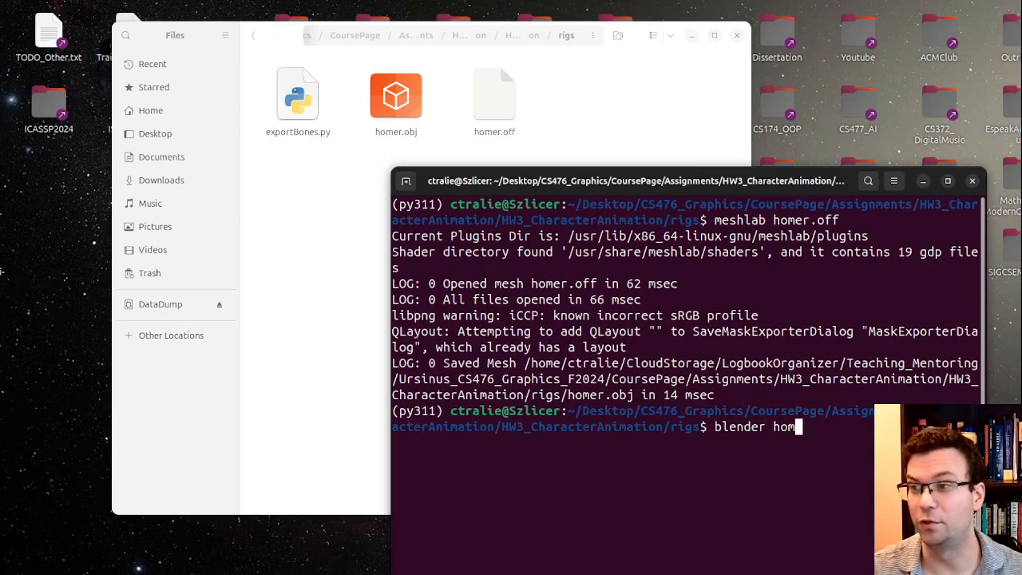
type("er.obj")
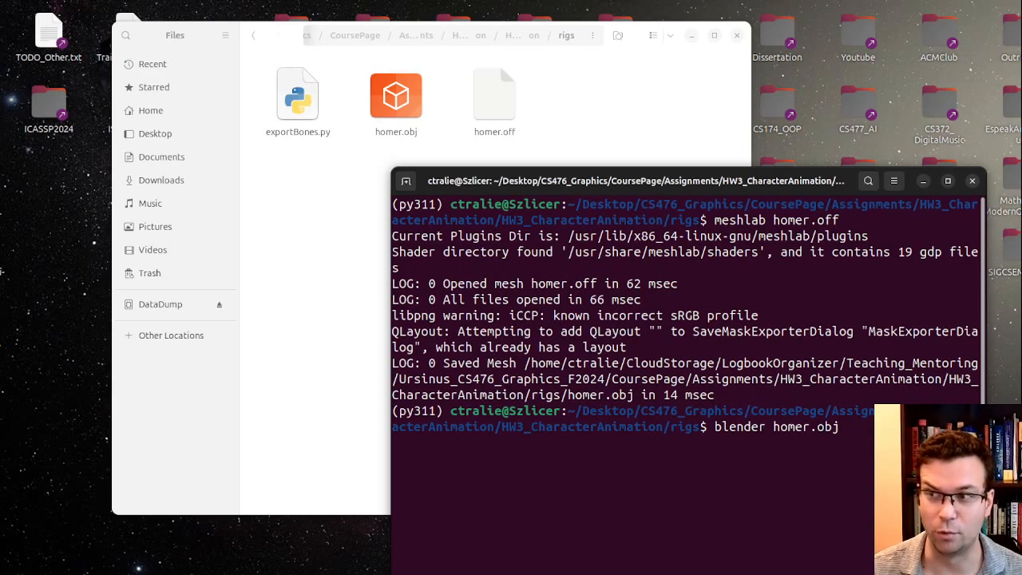
key("Return")
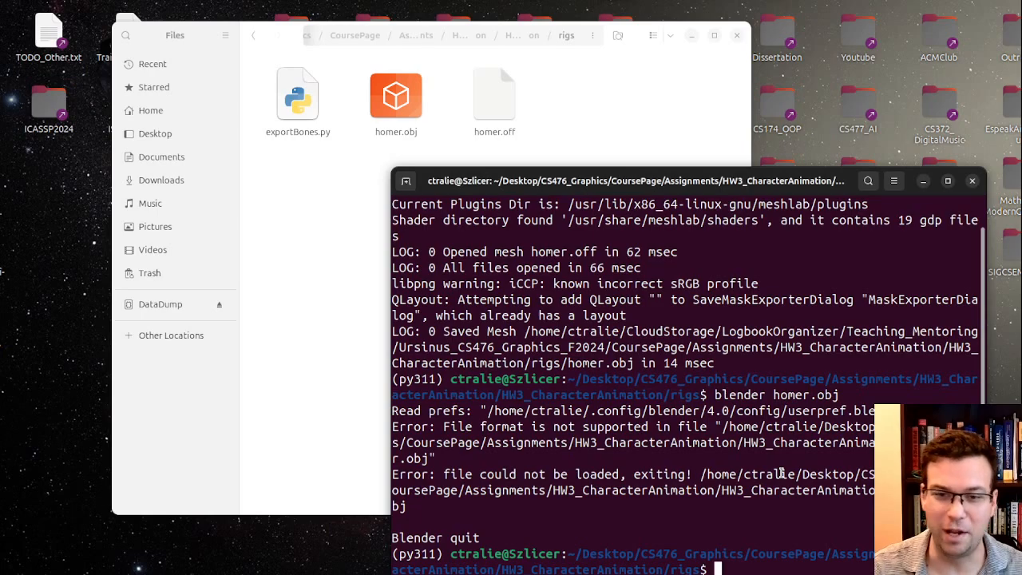
Launch Blender from the terminal without specifying a file.
type("blender")
key("Return")
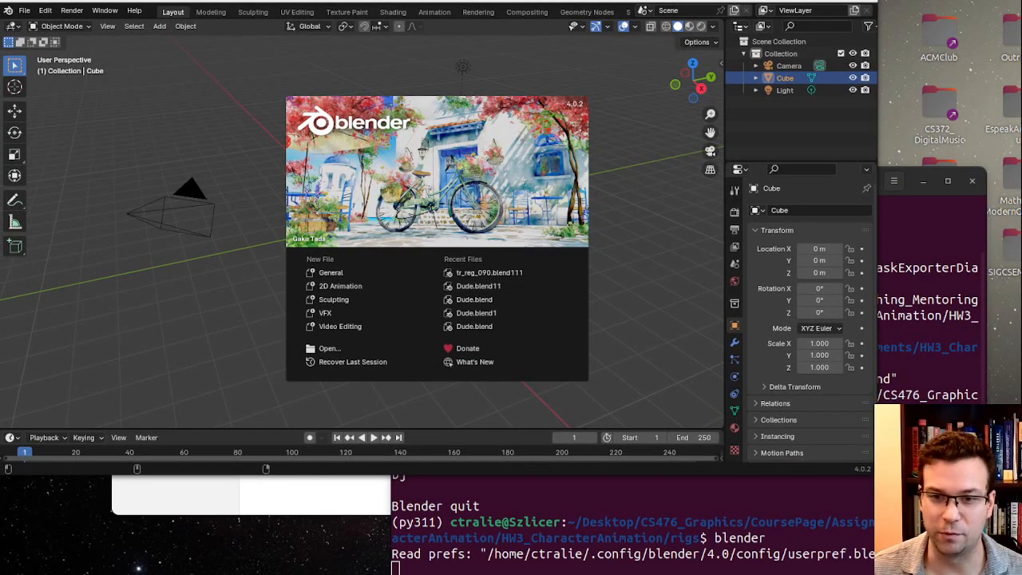
Enlarge the Blender window to fill the screen and delete the default cube from the scene.
left_click_drag(877, 477, 1021, 574)
left_click(686, 273)
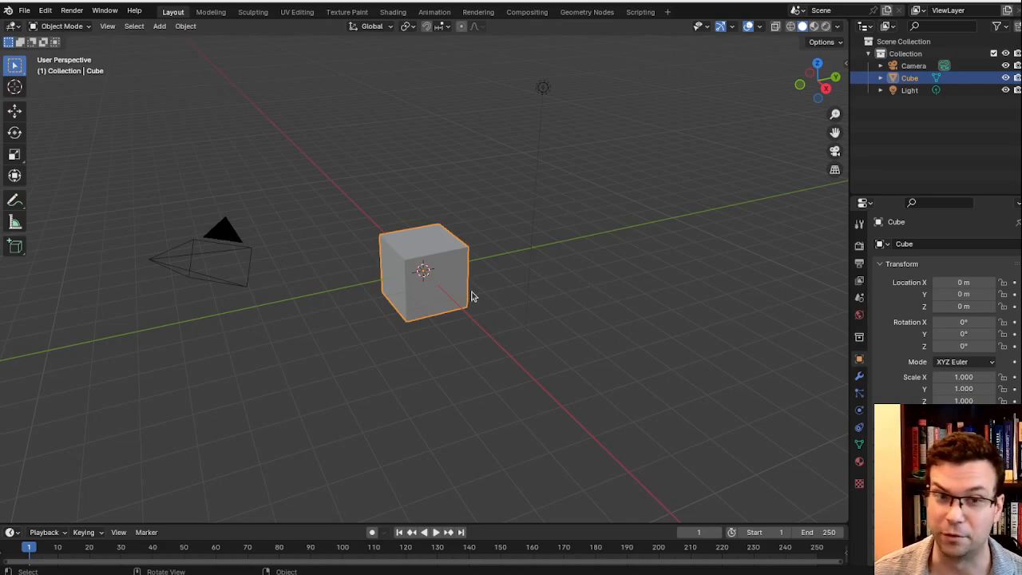
scroll(472, 296, "up", 3)
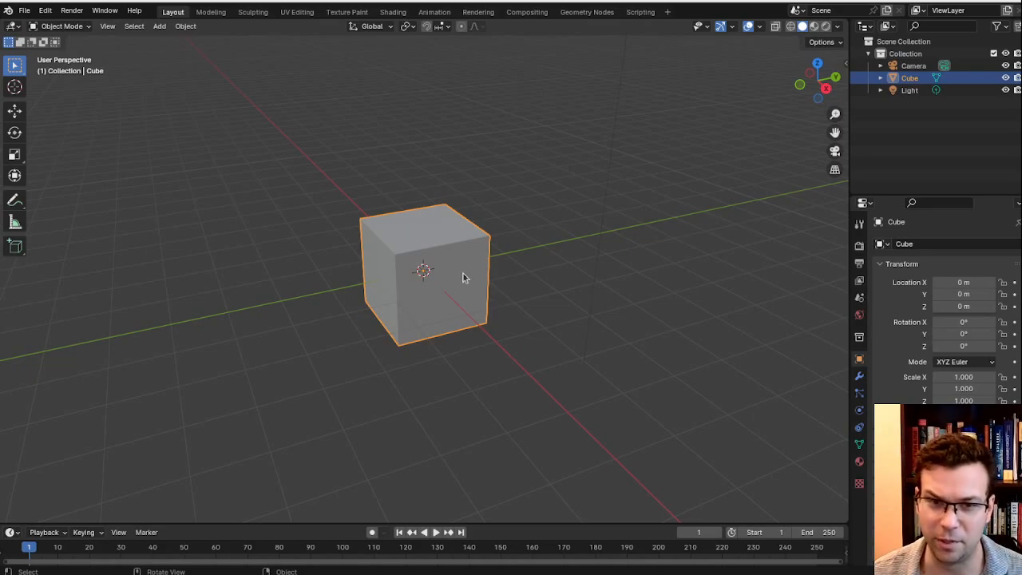
scroll(418, 242, "up", 2)
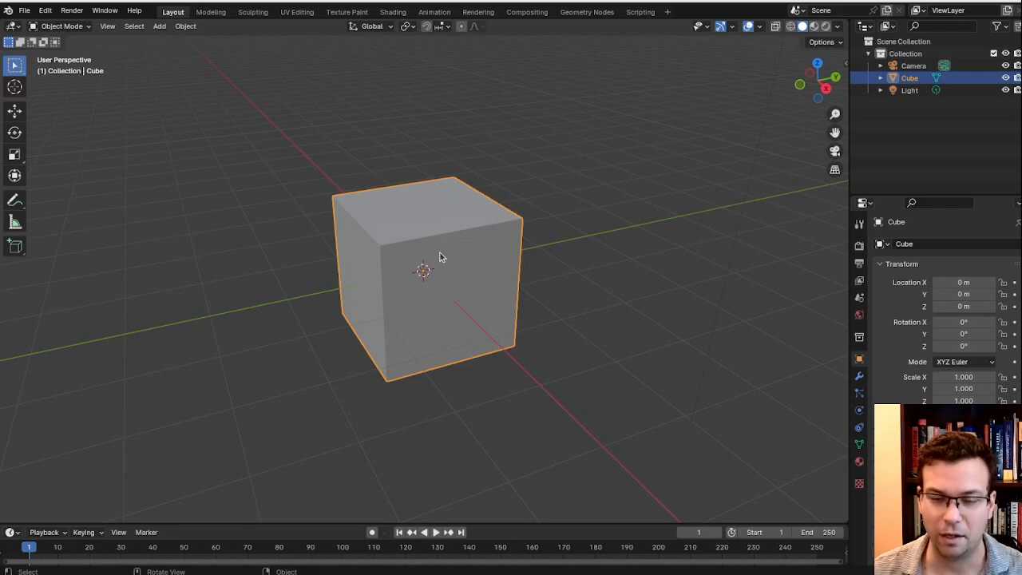
middle_click_drag(384, 269, 438, 251)
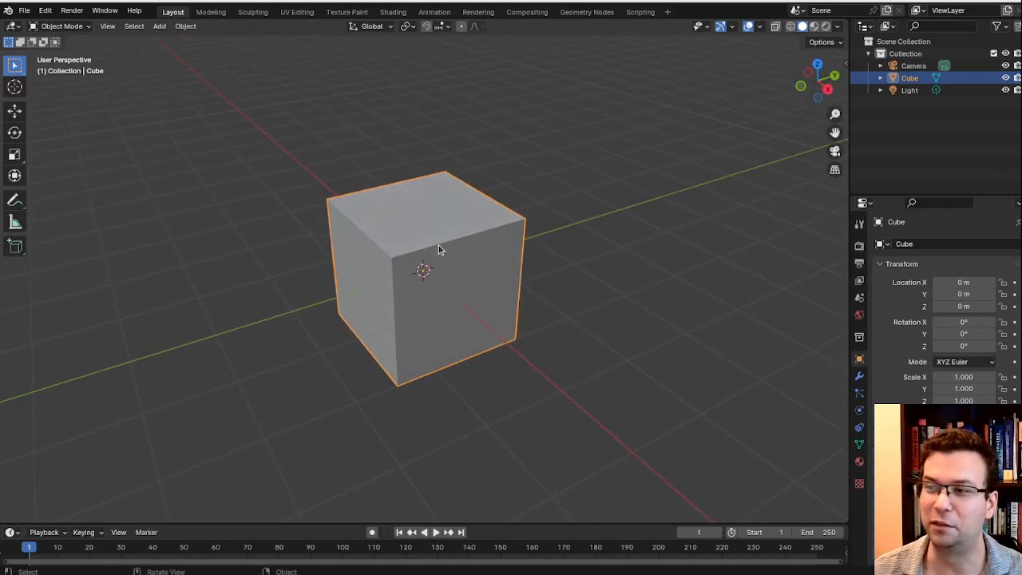
key("Delete")
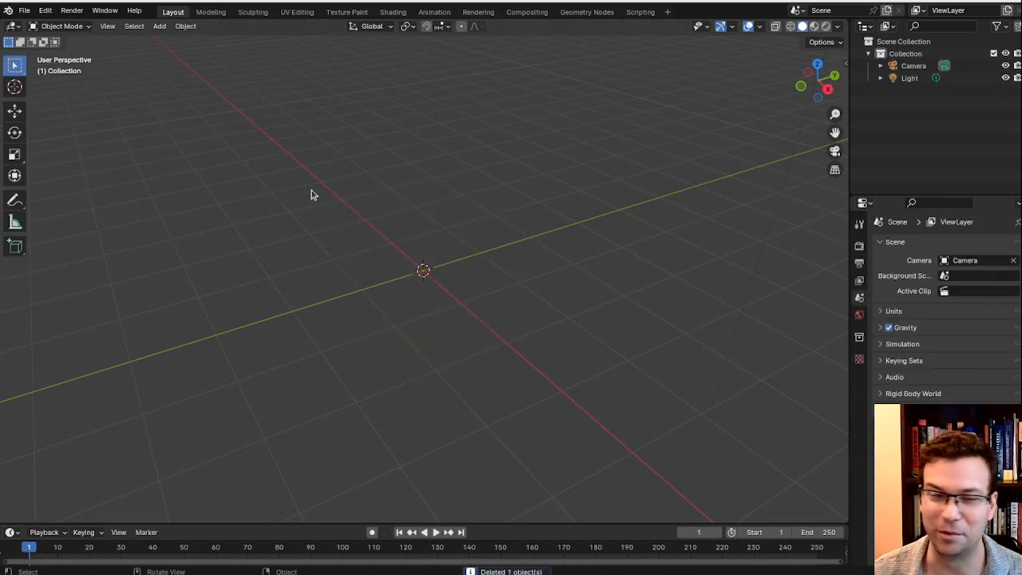
Import the Wavefront file homer.obj from the HW3_CharacterAnimation rigs folder under Desktop/CS476_Graphics/CoursePage/Assignments.
left_click(24, 10)
mouse_move(90, 183)
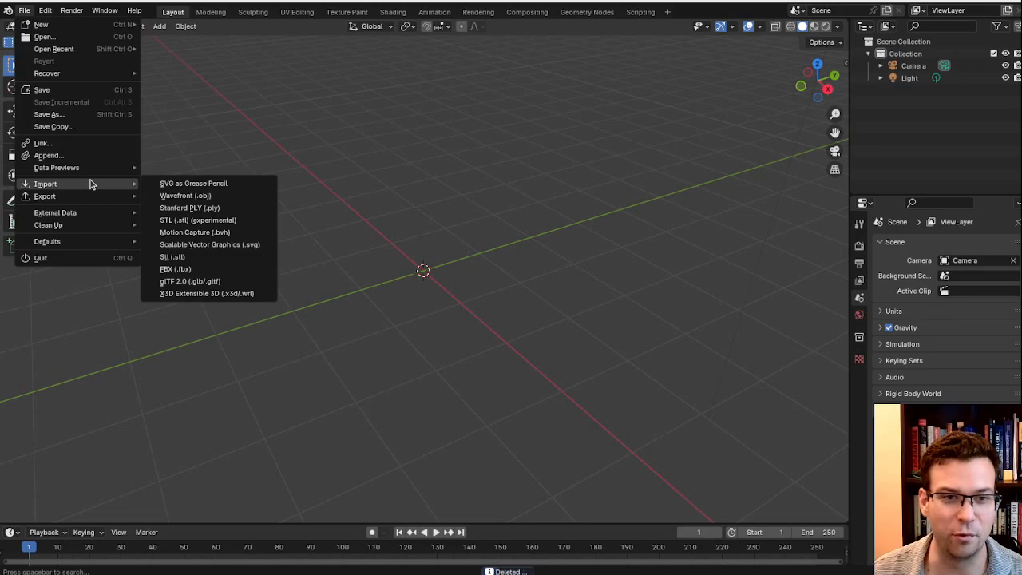
left_click(179, 198)
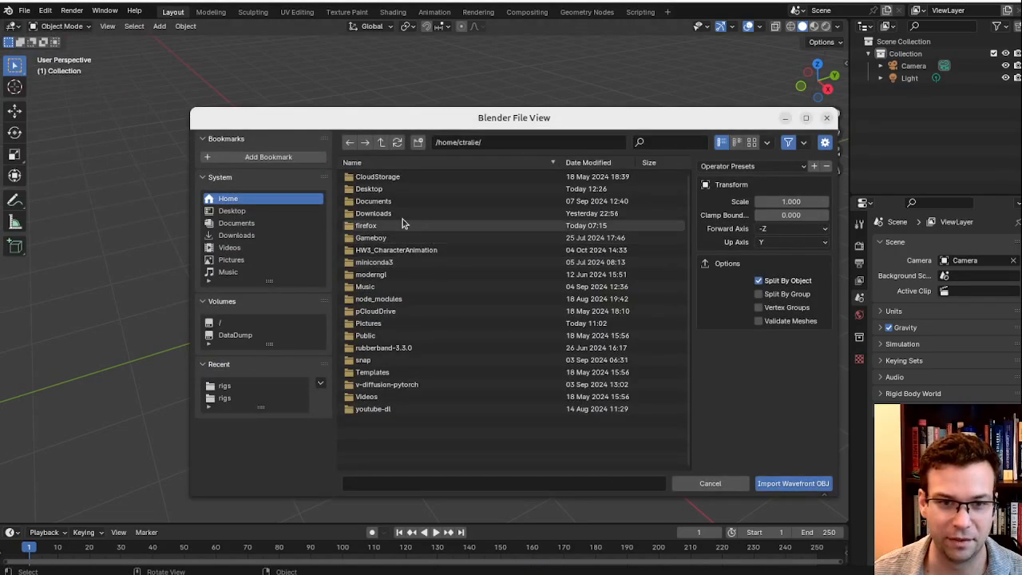
double_click(382, 193)
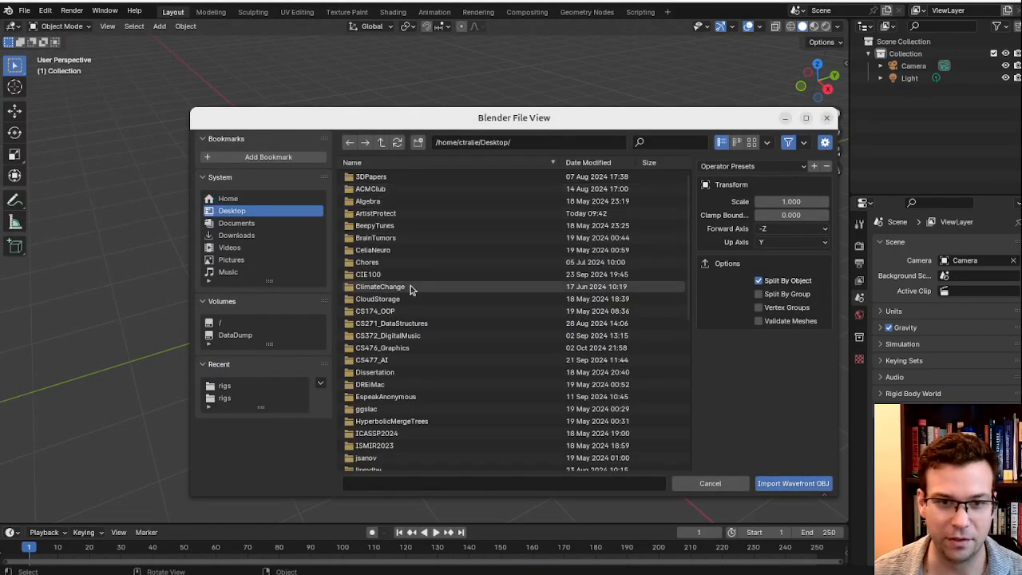
double_click(403, 348)
left_click(376, 177)
double_click(375, 177)
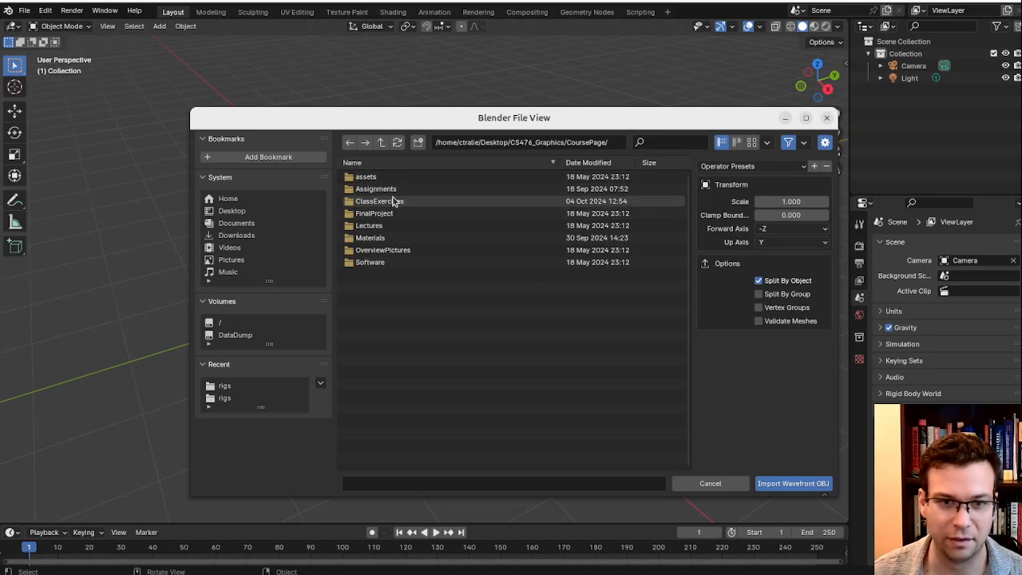
double_click(392, 191)
double_click(403, 213)
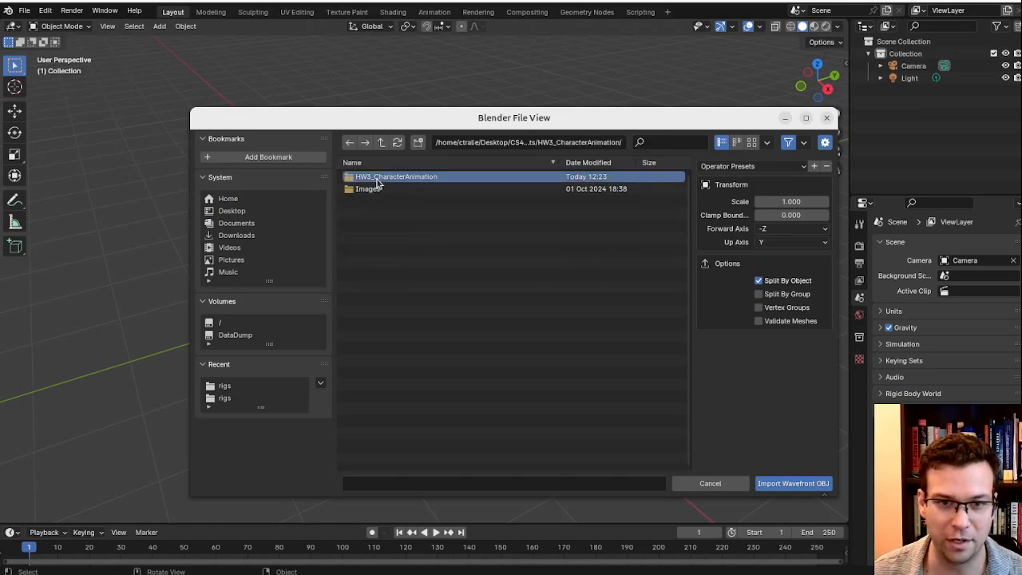
left_click(373, 214)
double_click(374, 215)
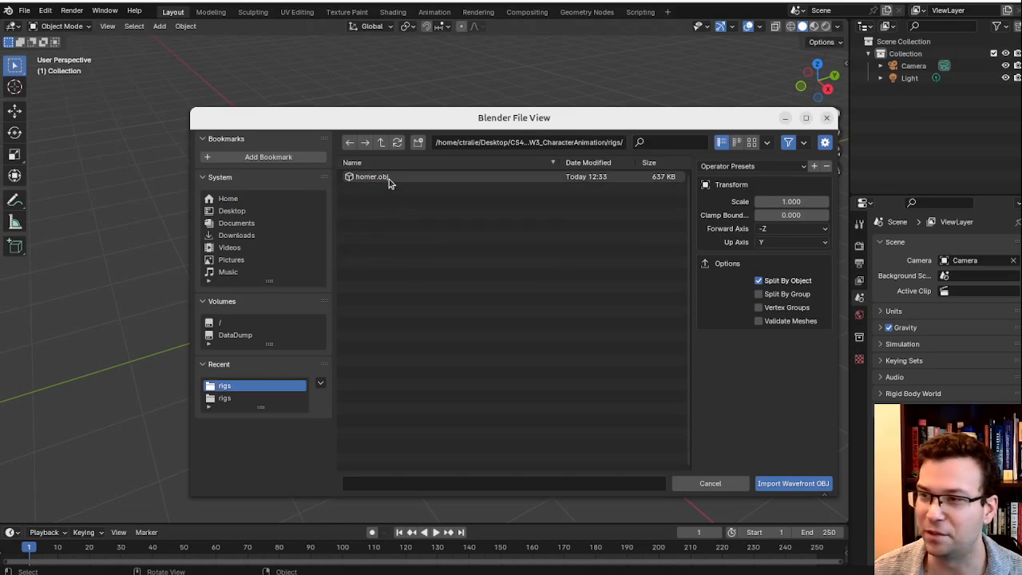
double_click(389, 177)
Deselect the Homer mesh and add an armature at the scene origin.
scroll(436, 292, "up", 6)
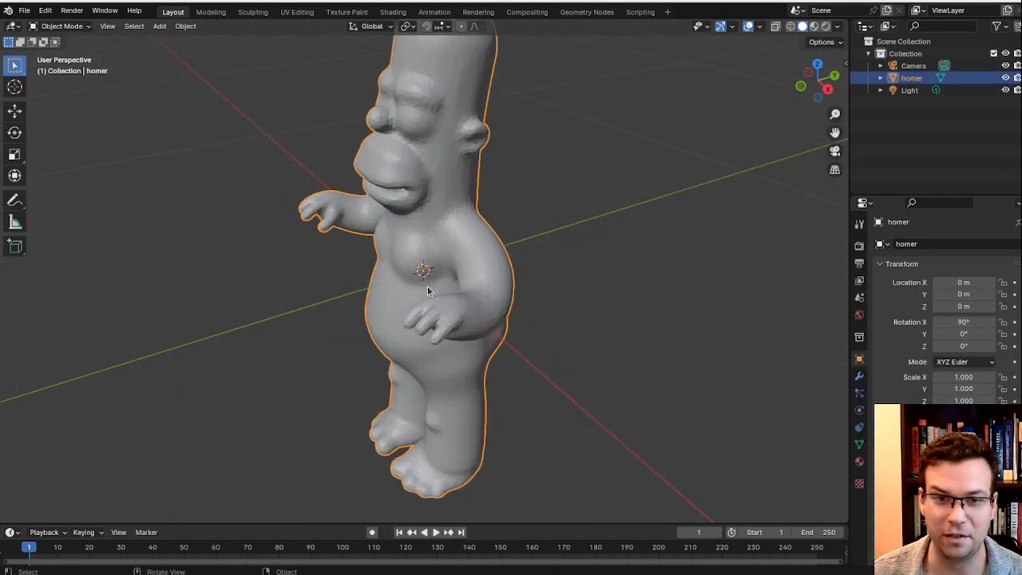
scroll(428, 286, "down", 3)
middle_click_drag(486, 264, 529, 228)
scroll(512, 230, "up", 3)
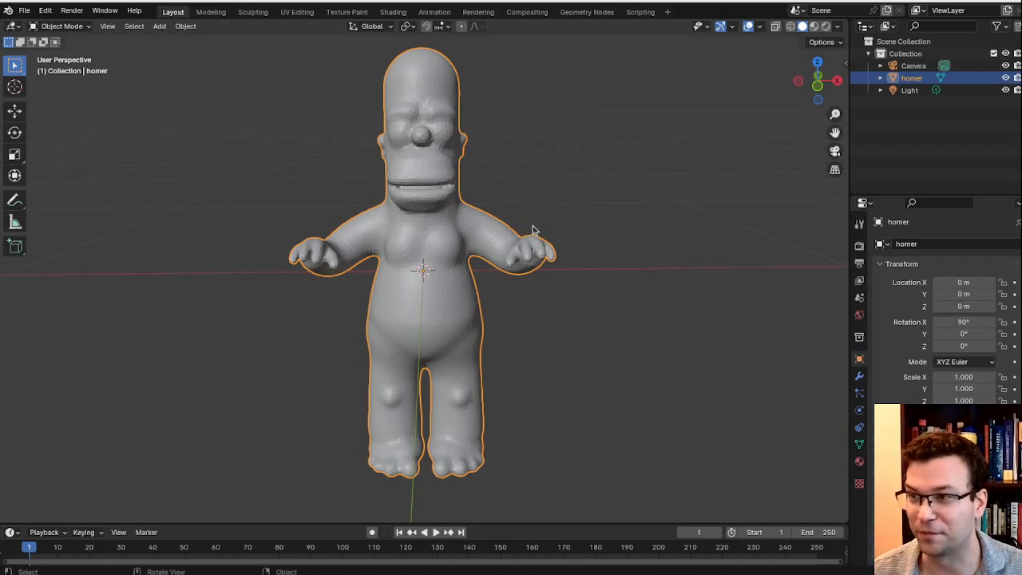
left_click(564, 184)
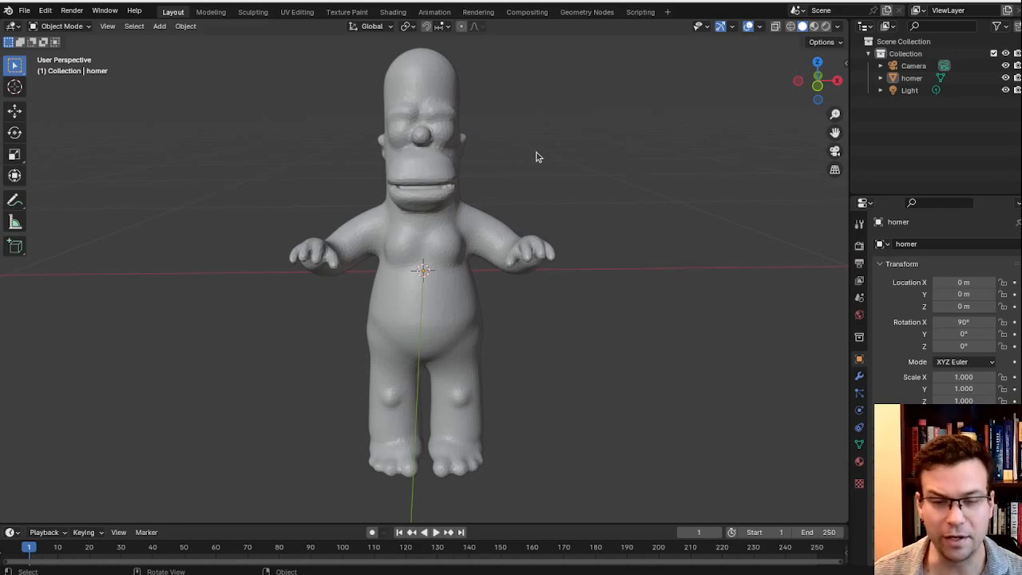
key("shift+a")
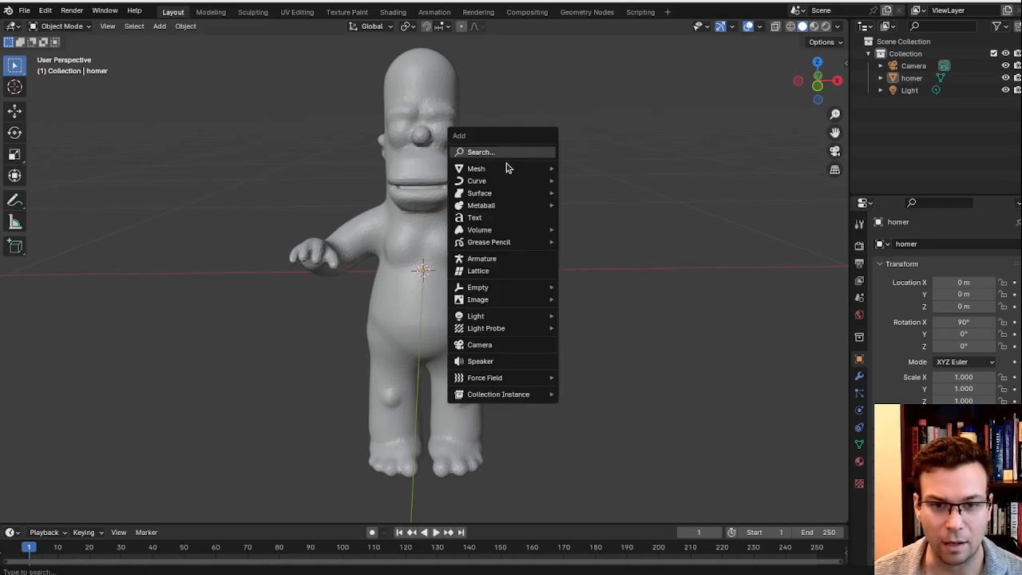
left_click(491, 258)
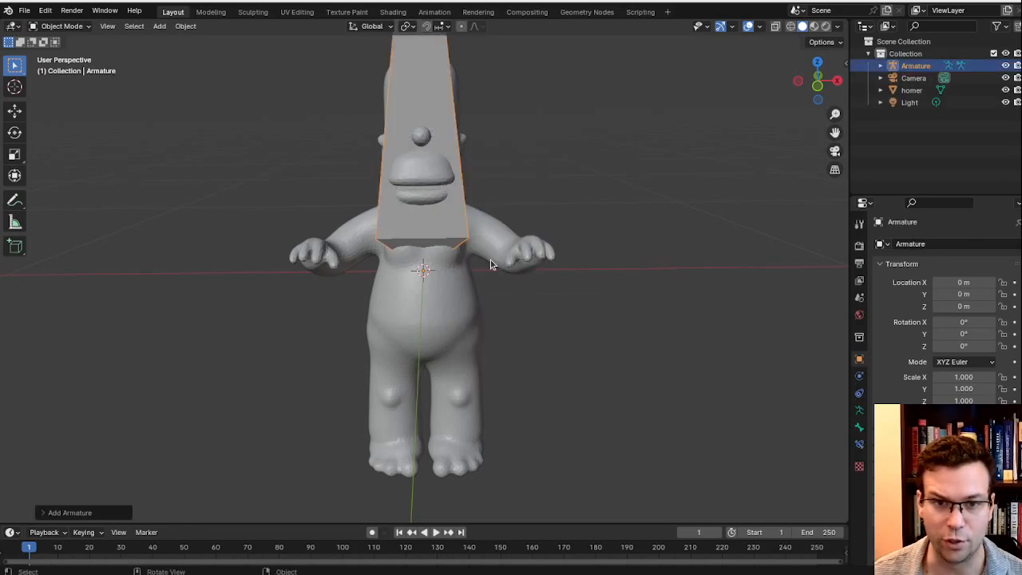
Move the armature out beside Homer, to about X 0.65 m, Y -0.11 m and Z -0.44 m.
scroll(547, 162, "down", 2)
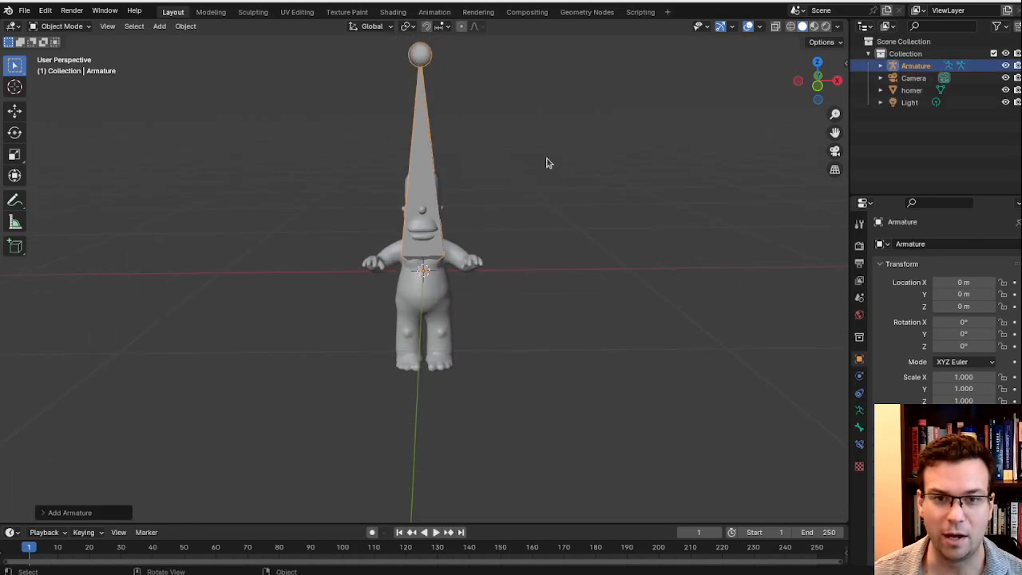
left_click(424, 113)
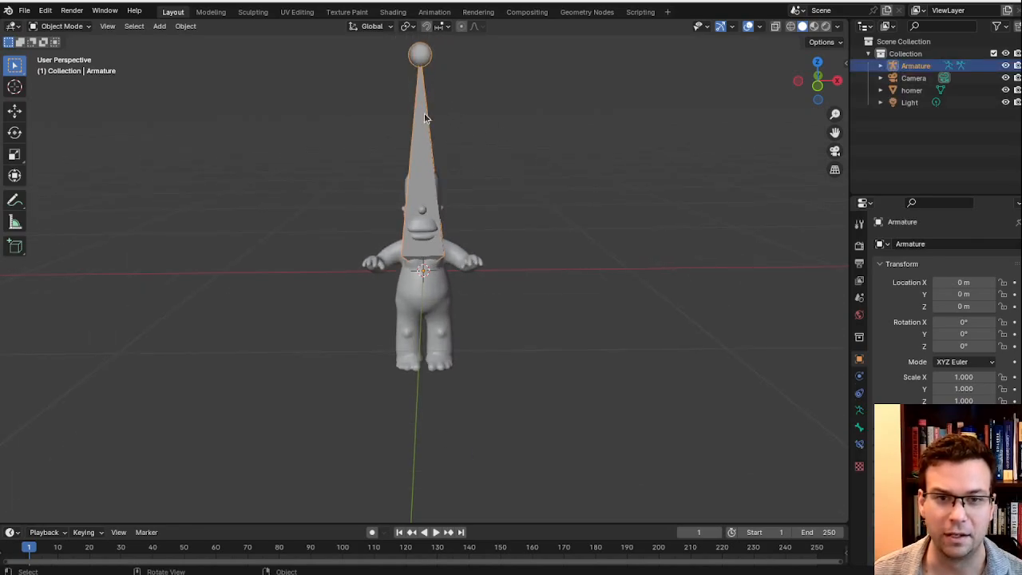
key("g")
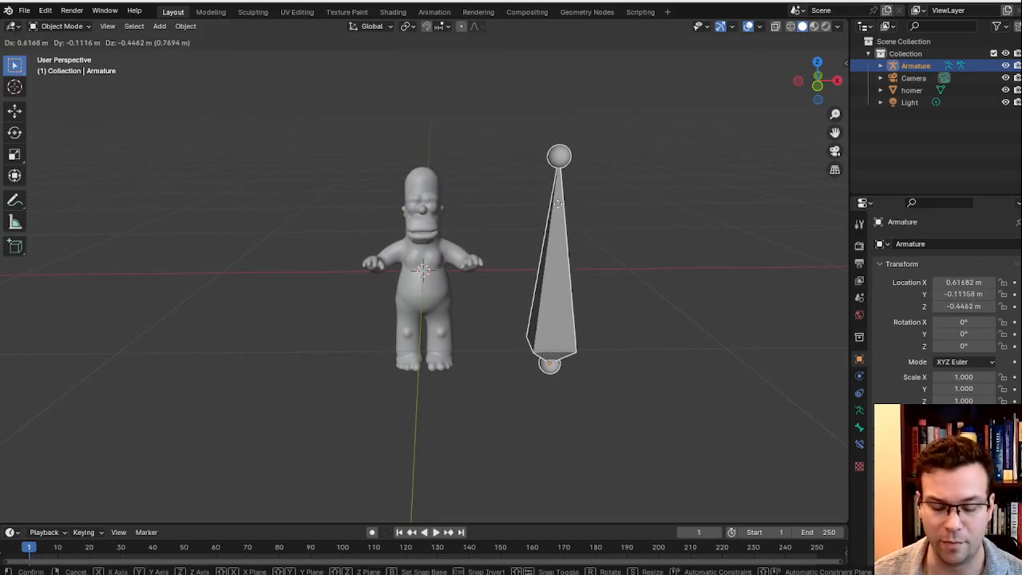
left_click(557, 204)
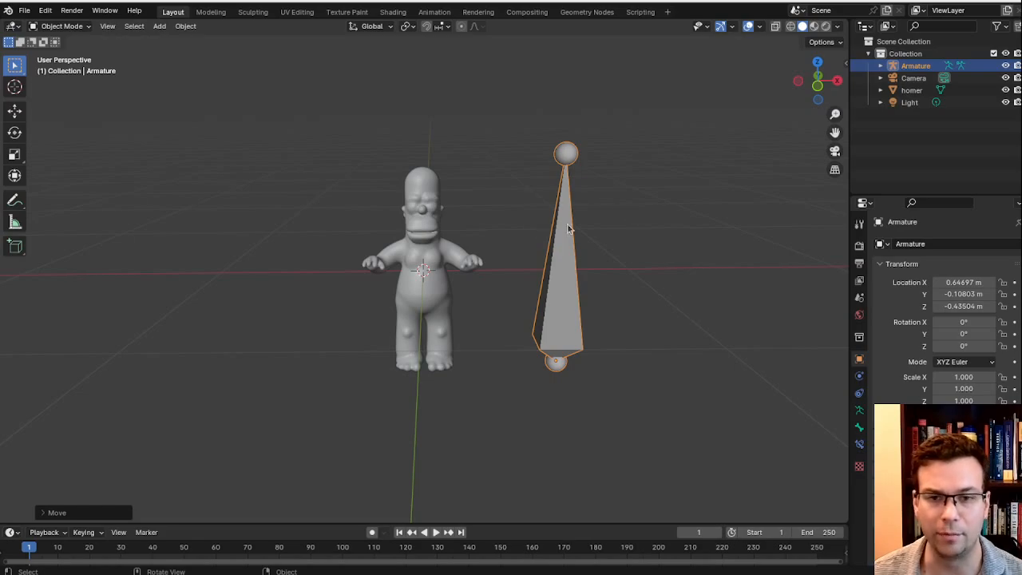
Try selecting the bone's body and its tip sphere separately while in Object Mode.
scroll(593, 266, "up", 3)
scroll(715, 263, "down", 1)
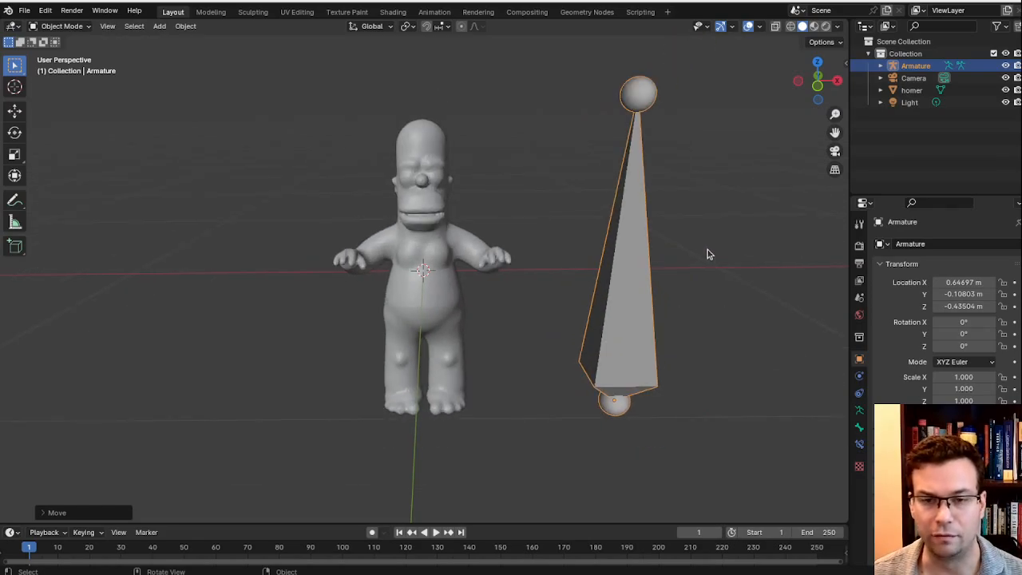
left_click(711, 301)
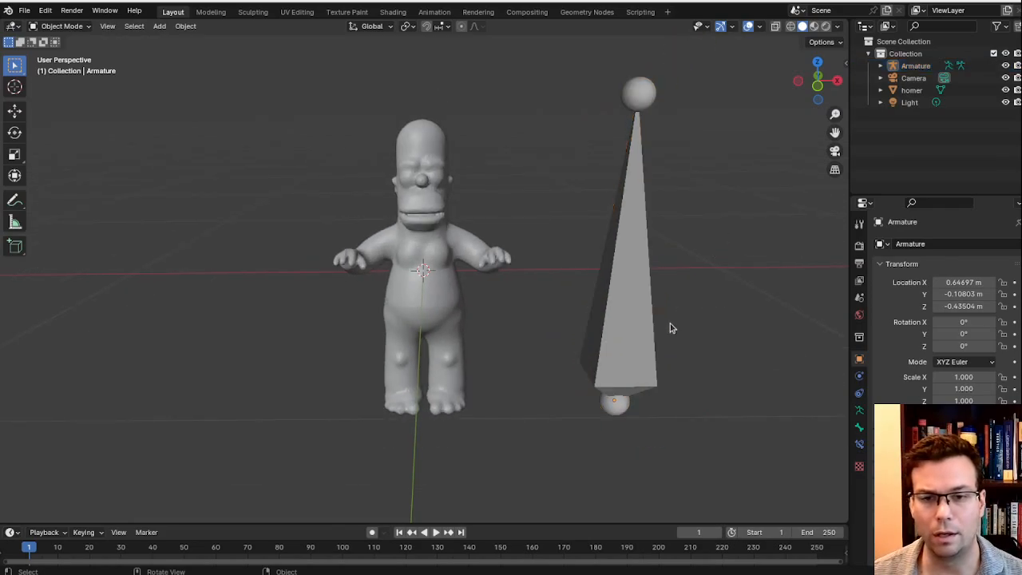
left_click(630, 365)
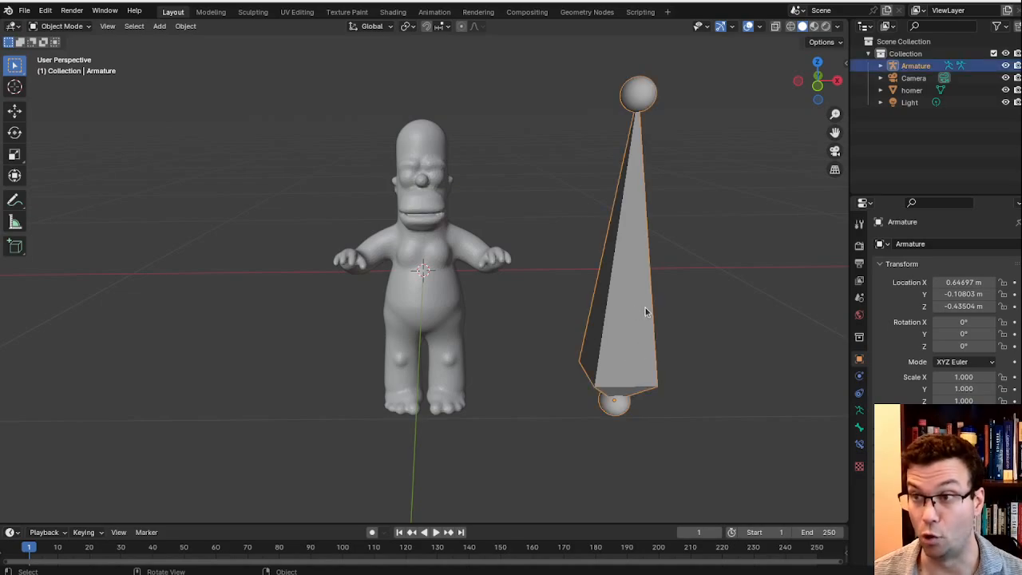
left_click(743, 280)
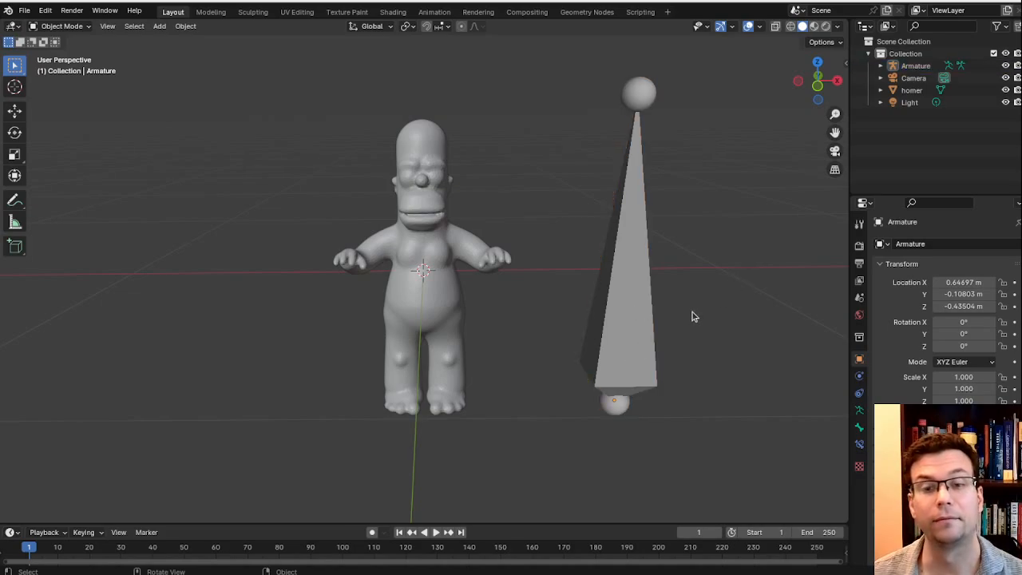
left_click(649, 90)
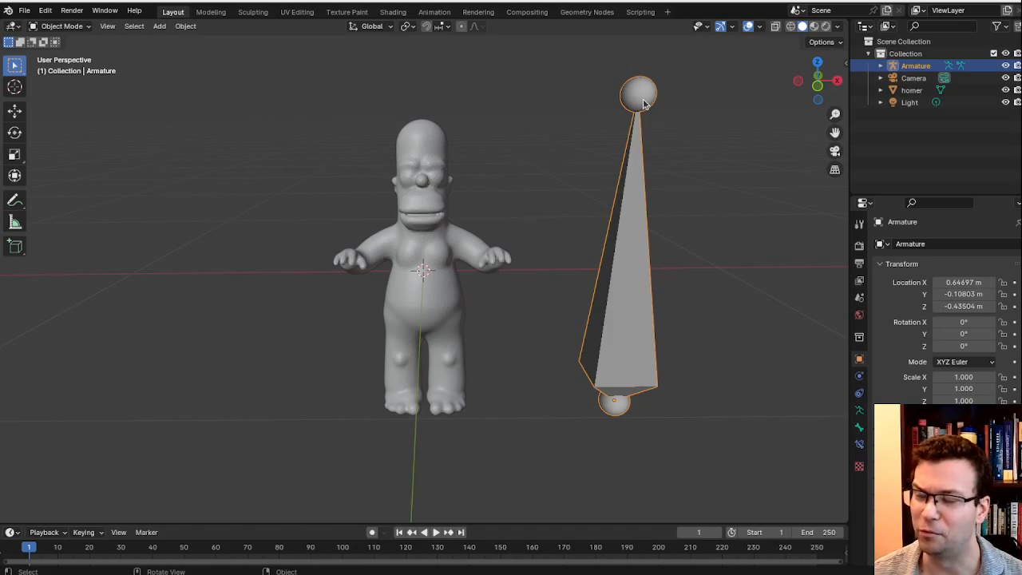
left_click(663, 115)
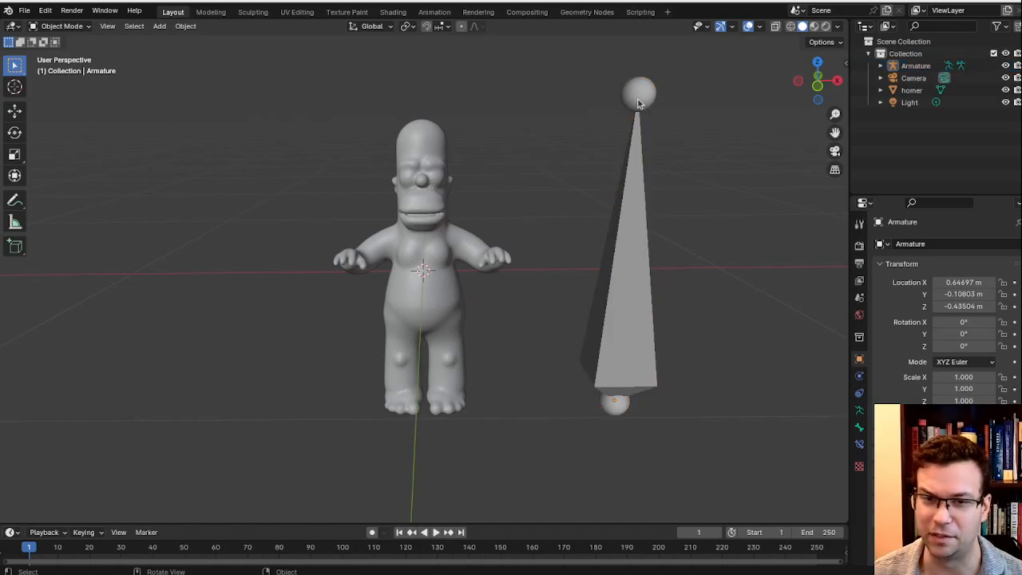
Select the armature and switch it from Object Mode to Edit Mode.
left_click(640, 99)
left_click(87, 29)
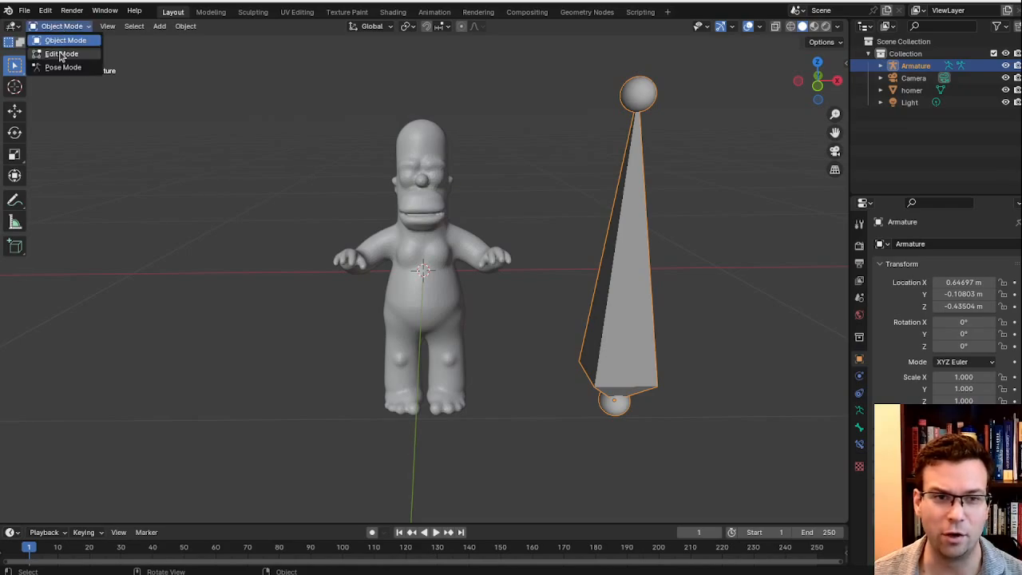
left_click(62, 54)
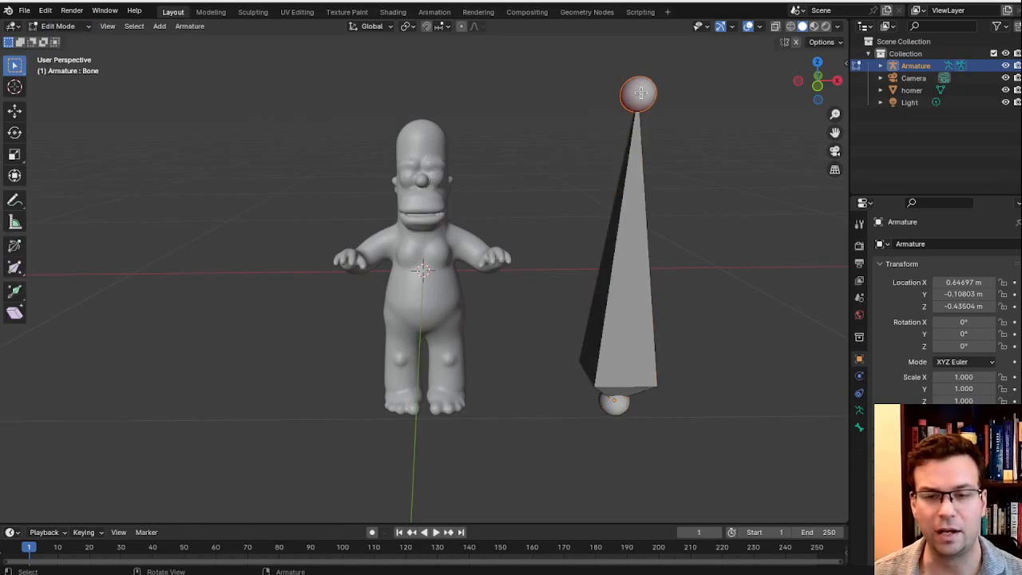
Try extruding two bones from the bone's tip joint, one to each side, and undo both extrusions.
key("e")
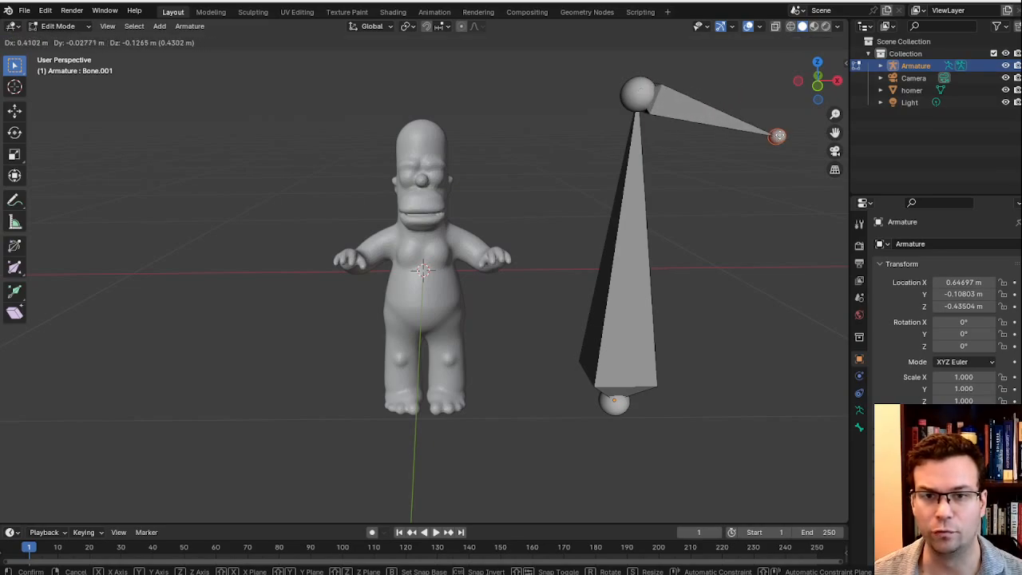
left_click(778, 135)
left_click(623, 90)
key("e")
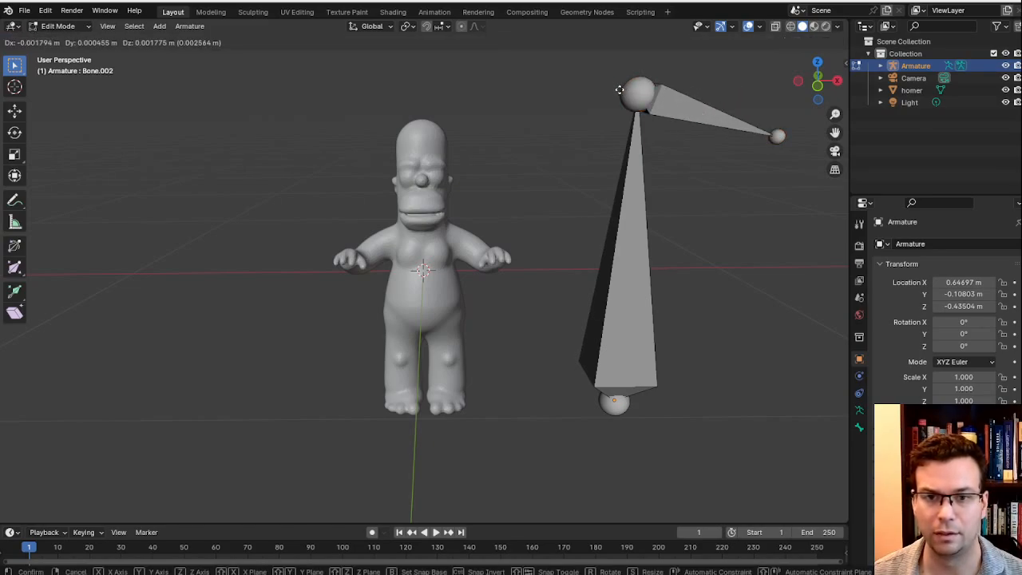
left_click(469, 92)
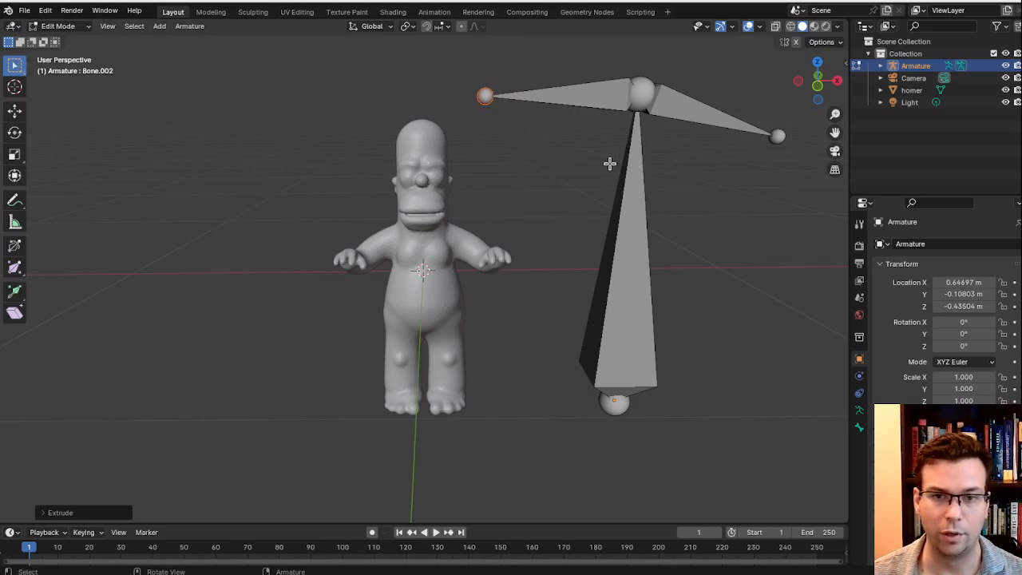
key("ctrl+z")
key("ctrl+z")
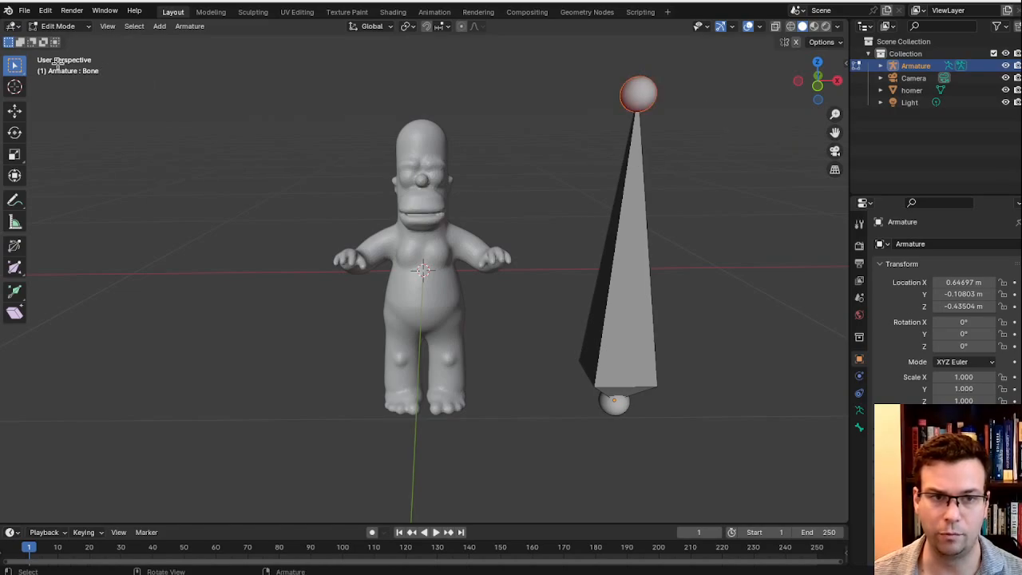
Select the whole bone and move it about 0.64 m in negative X so that it overlaps Homer's body.
left_click(631, 227)
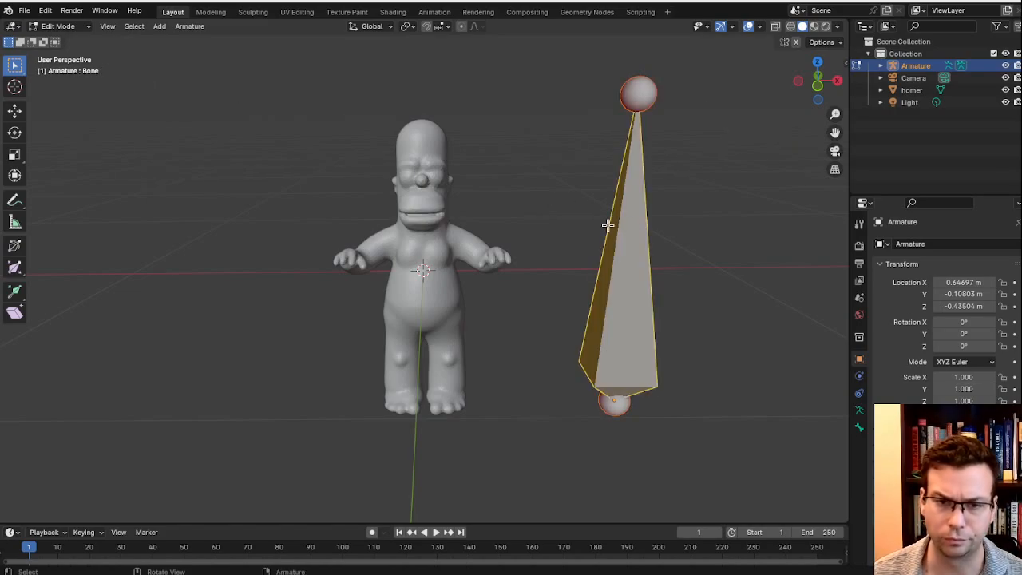
key("g")
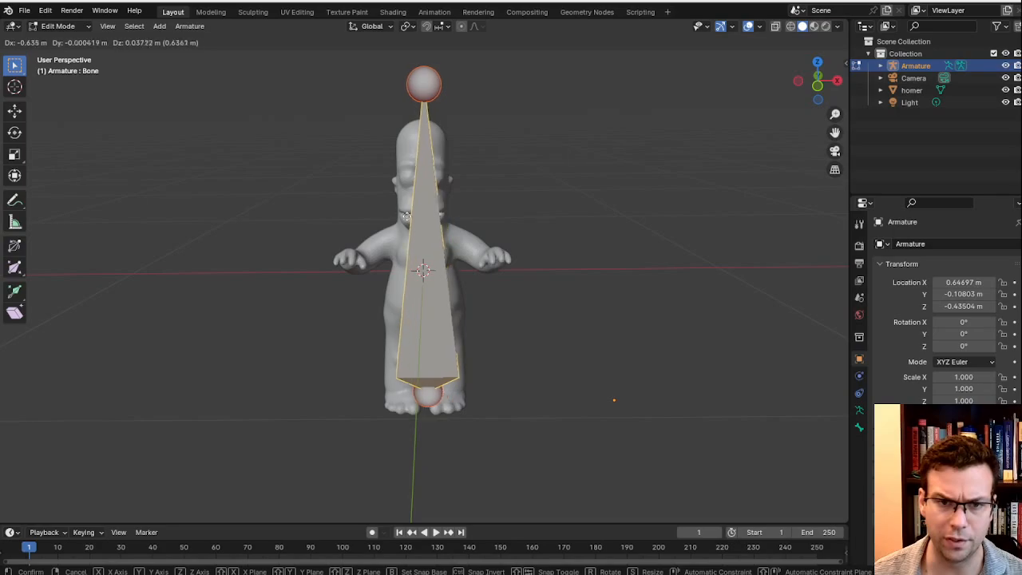
left_click(401, 214)
scroll(616, 167, "up", 2)
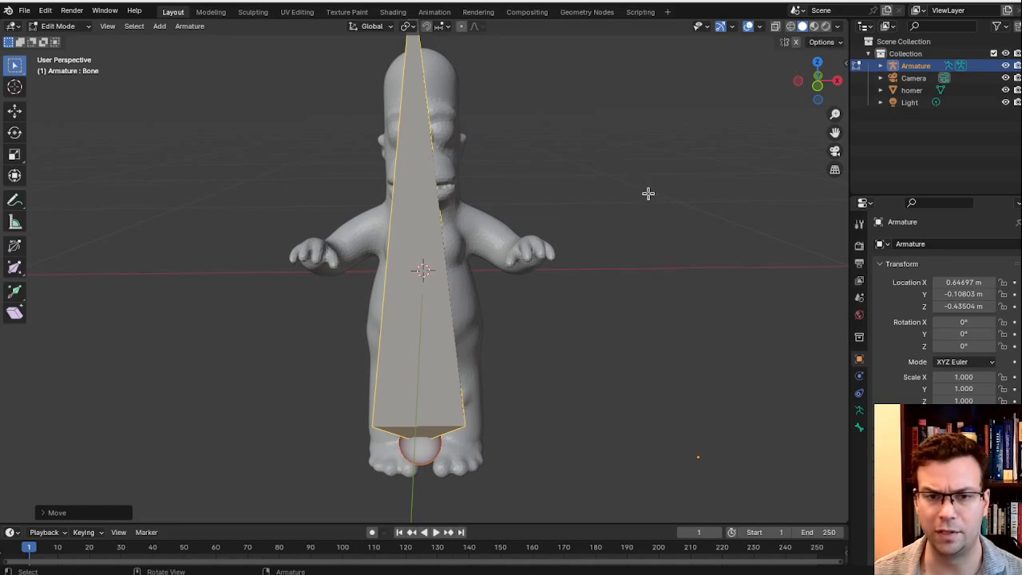
Move the whole bone backward along the Y axis, deeper into Homer's body.
middle_click_drag(648, 194, 409, 184)
key("g")
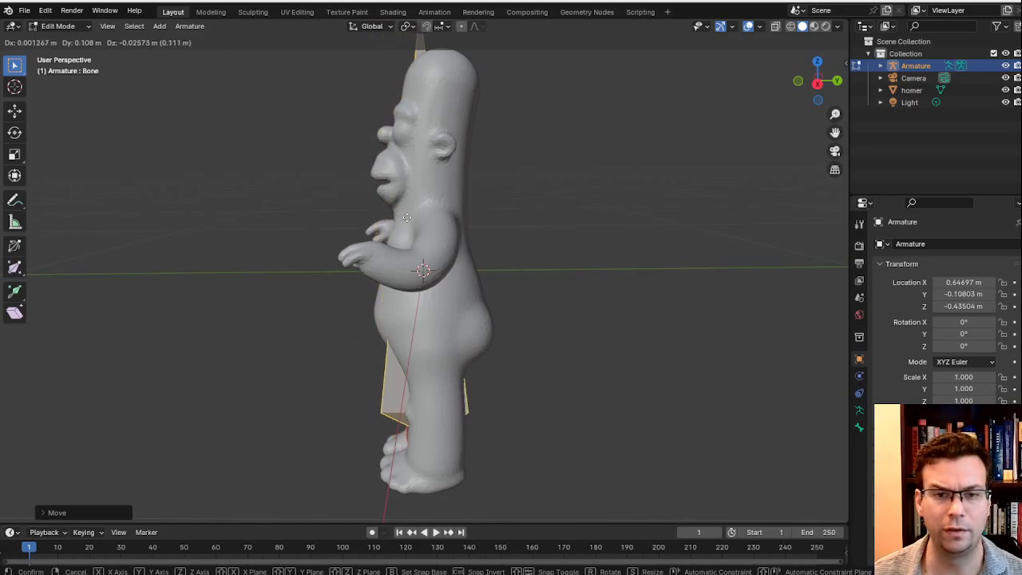
key("y")
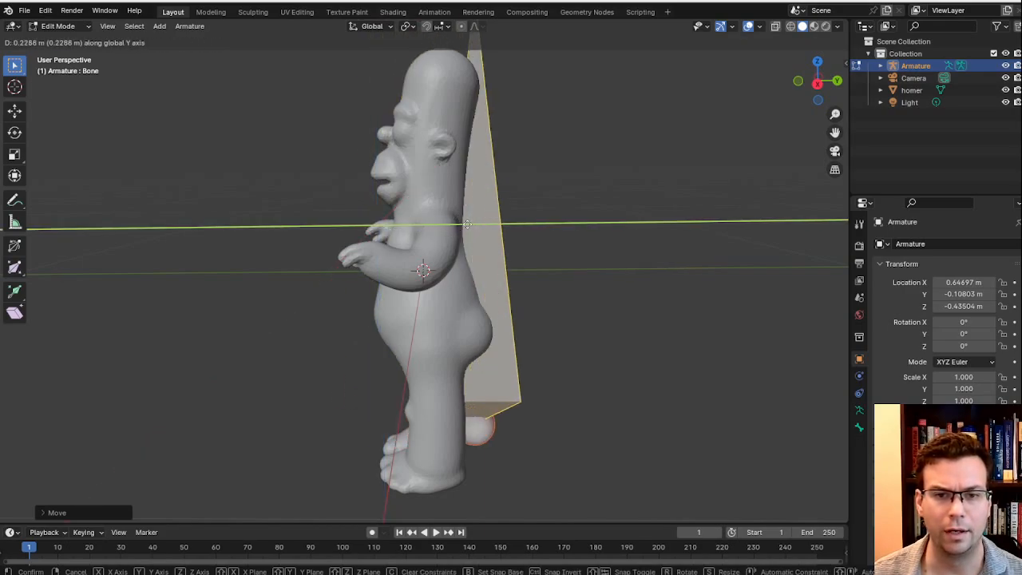
left_click(516, 211)
middle_click_drag(516, 211, 627, 215)
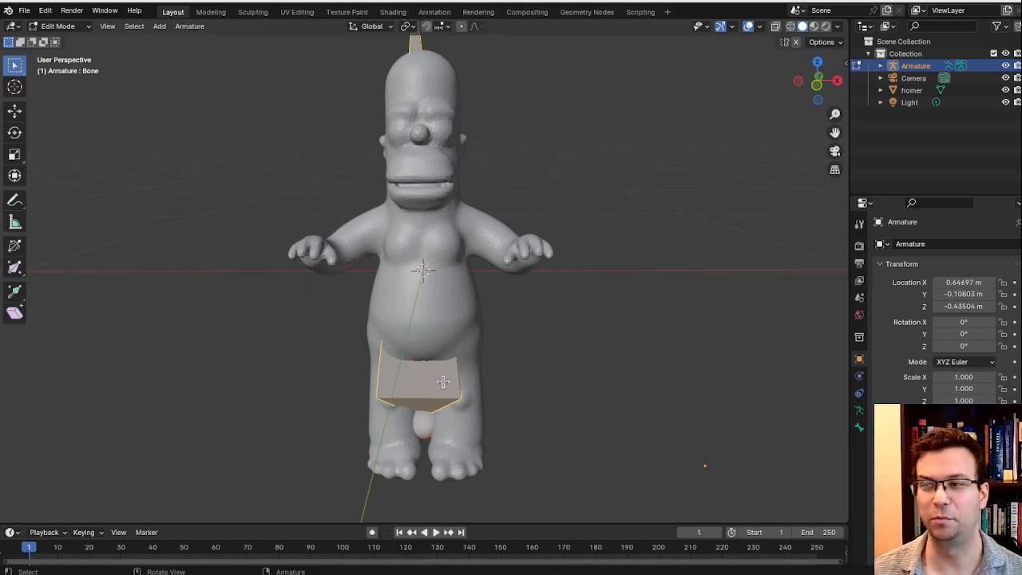
Scale the bone down until it is small enough to be hidden inside Homer's torso.
key("s")
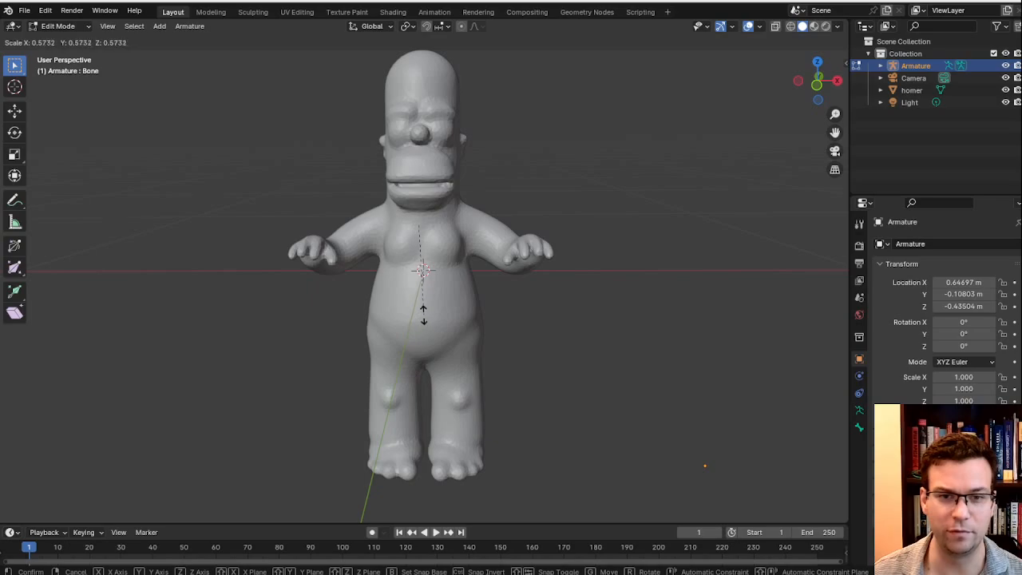
left_click(421, 253)
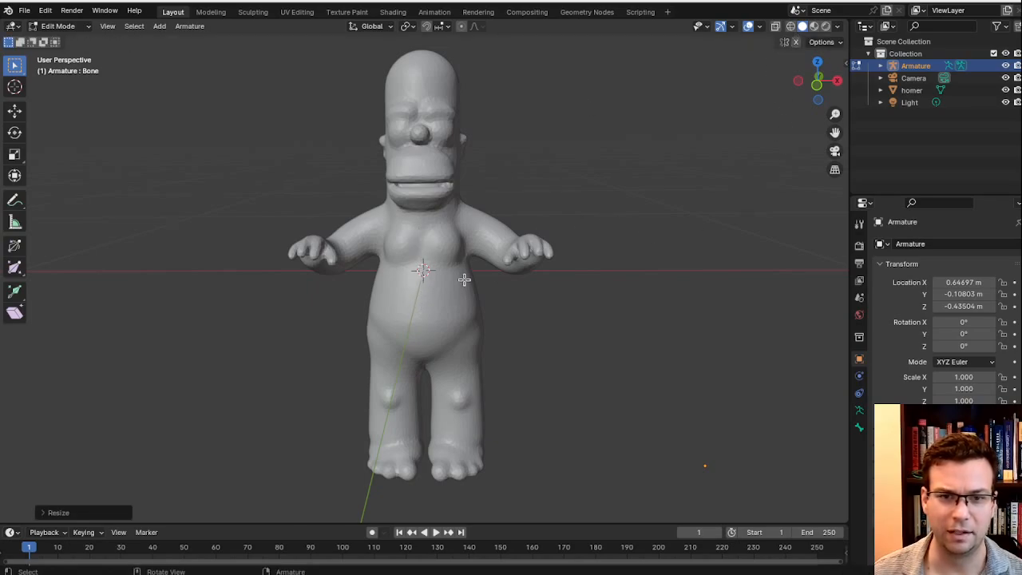
scroll(511, 271, "up", 2)
scroll(639, 199, "down", 1)
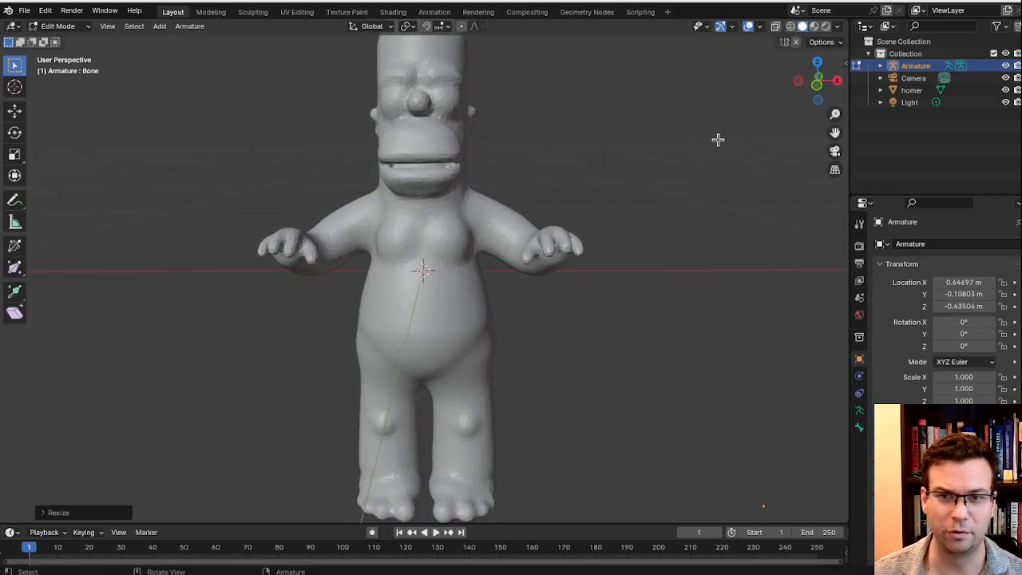
Switch the viewport to wireframe shading and move the bone slightly toward the body's centre as seen from above.
left_click(791, 30)
middle_click_drag(543, 246, 456, 309)
scroll(459, 242, "up", 3)
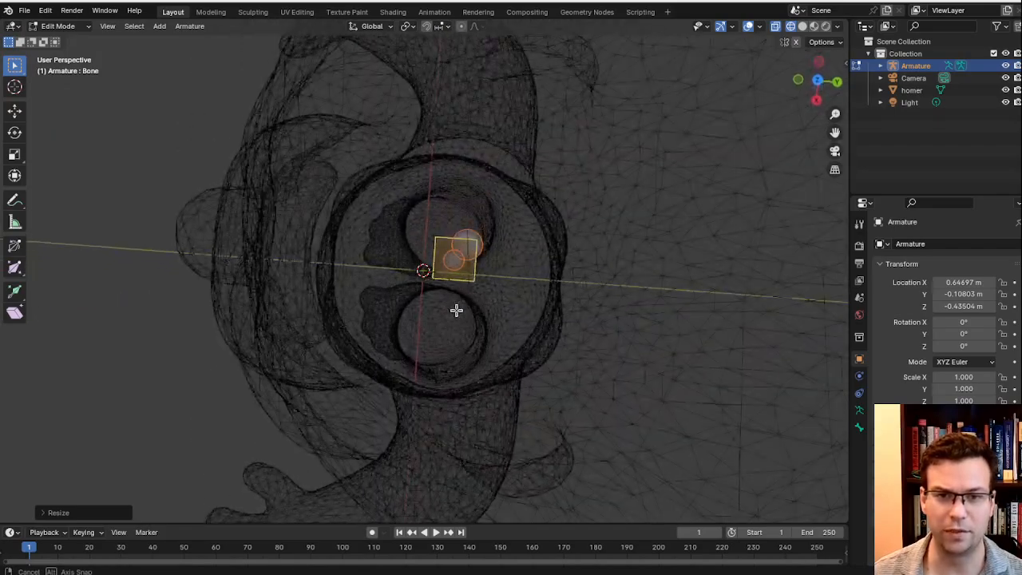
key("g")
left_click(450, 269)
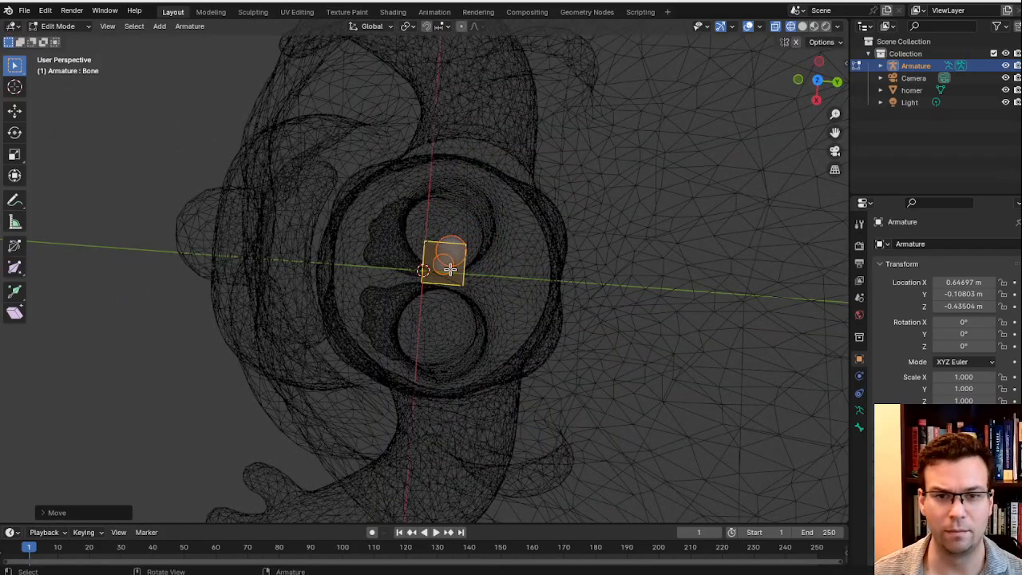
Move the bone's tip joint toward Homer's front and raise its base joint so the bone lies nearly level.
left_click(453, 253)
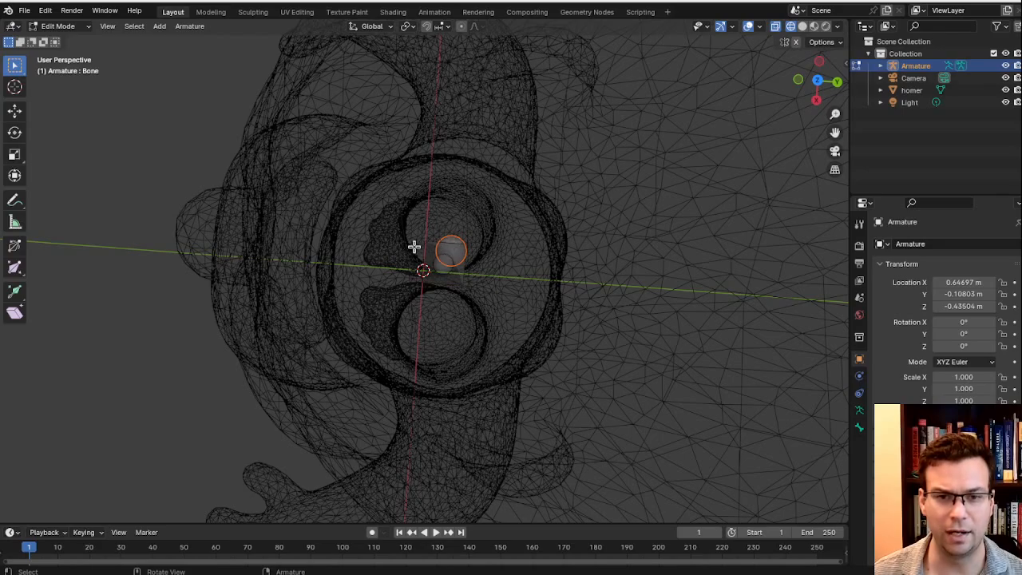
key("g")
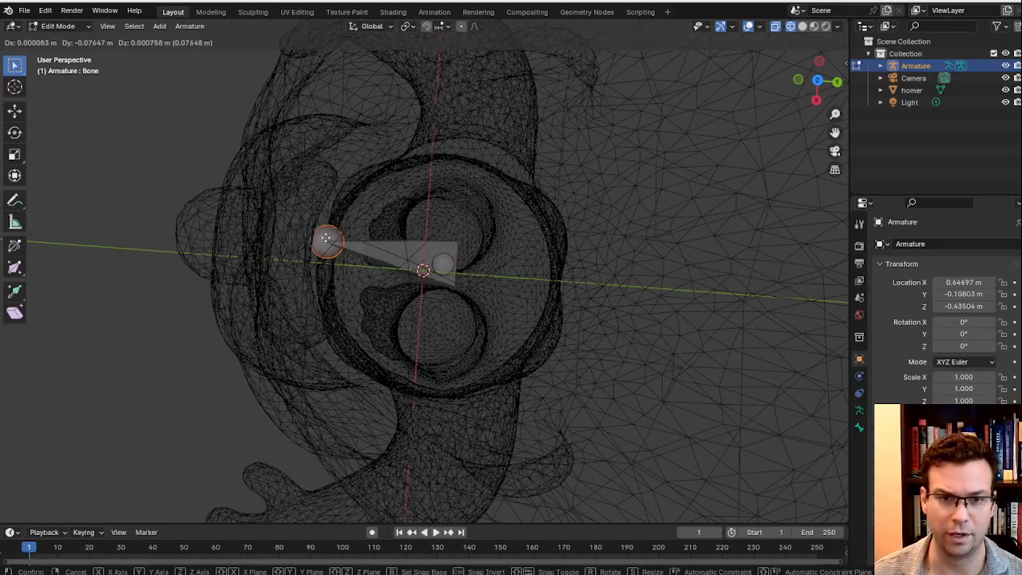
left_click(305, 240)
middle_click_drag(461, 294, 459, 265)
key("g")
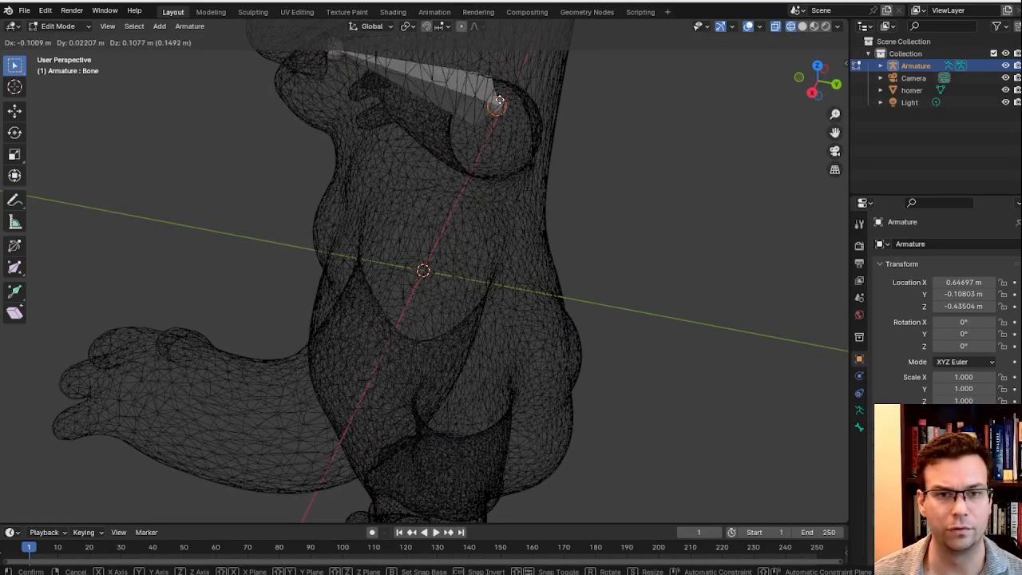
left_click(453, 136)
Select the whole bone and move it down and toward Homer's back.
left_click(440, 109)
key("g")
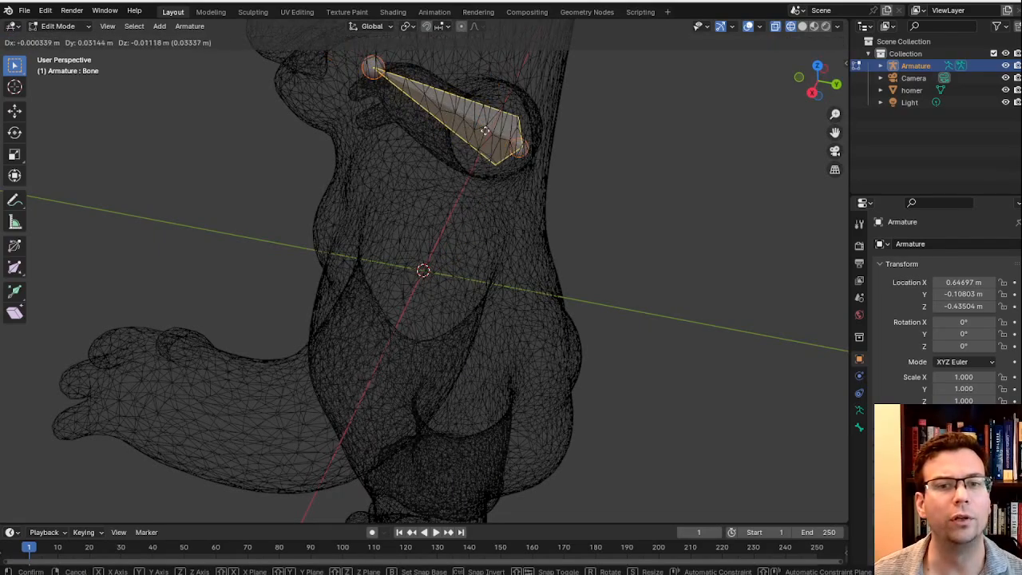
left_click(563, 182)
Move the bone's base joint forward along the Y axis, back inside the torso.
left_click(569, 183)
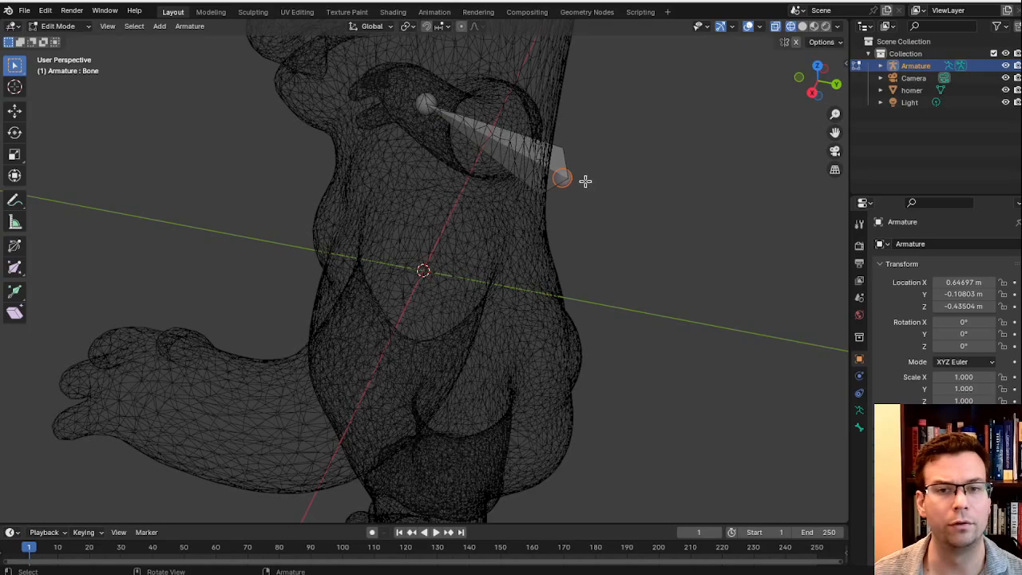
key("g")
key("y")
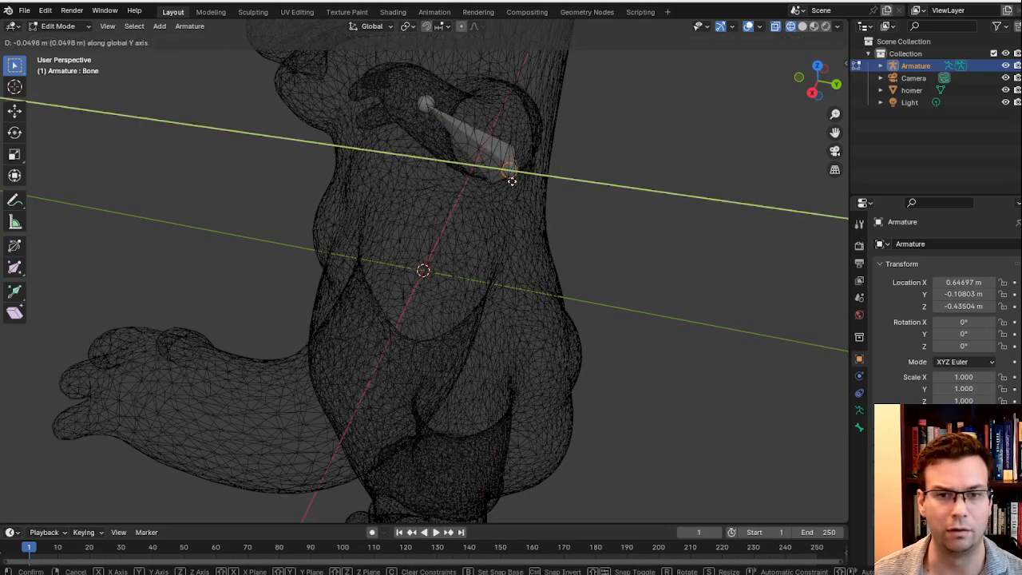
left_click(468, 164)
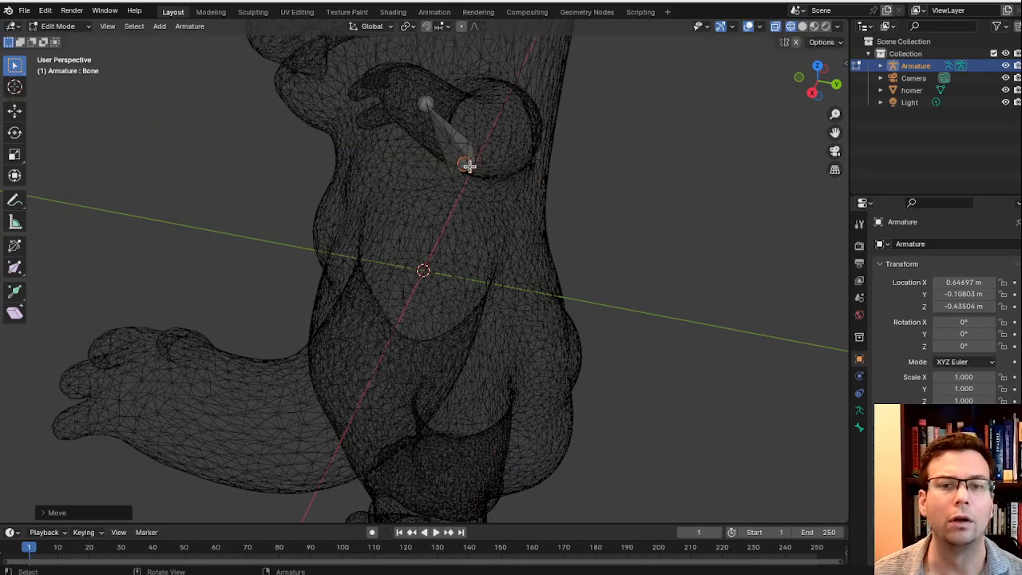
Select the whole bone and lower it to the middle of Homer's chest.
middle_click_drag(469, 166, 657, 162)
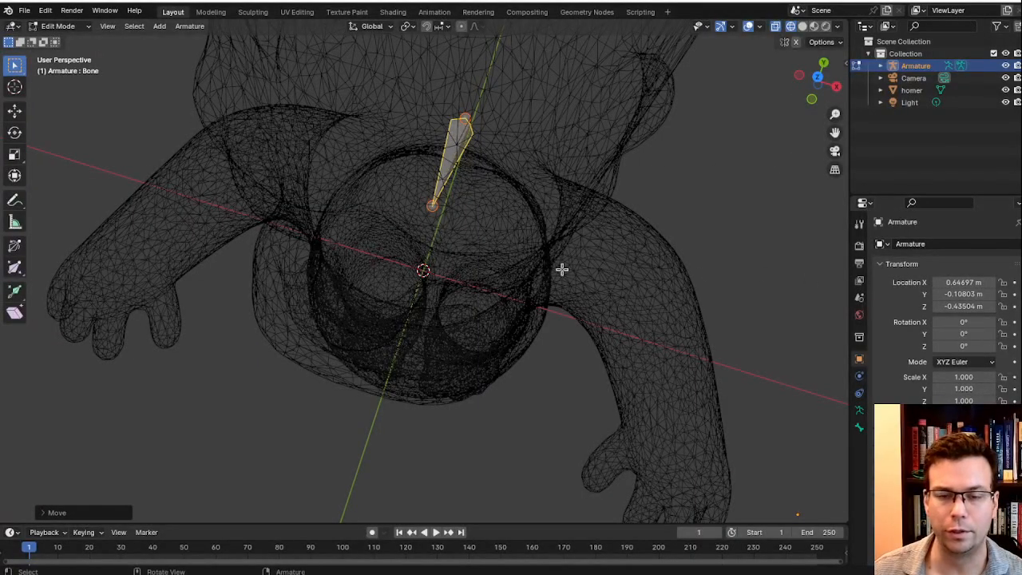
middle_click_drag(502, 218, 535, 123)
key("g")
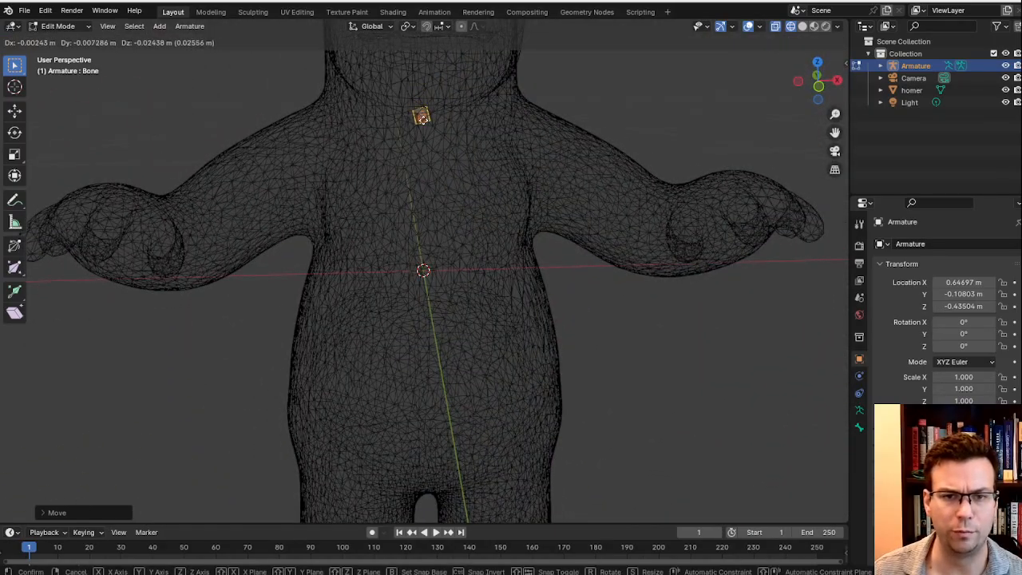
left_click(426, 170)
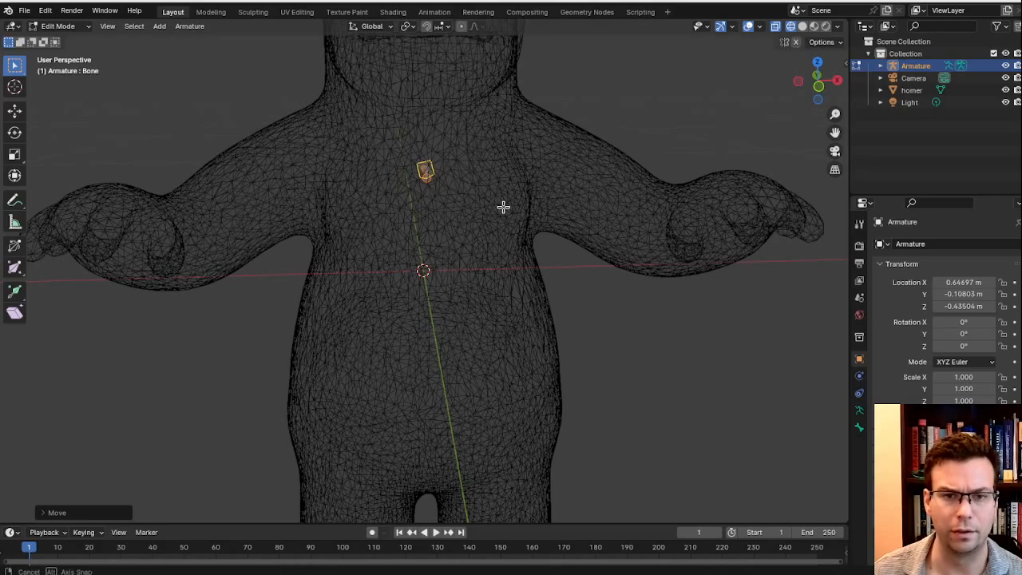
Rename the chest bone as Root, with its front tip joint selected.
middle_click_drag(504, 208, 404, 218)
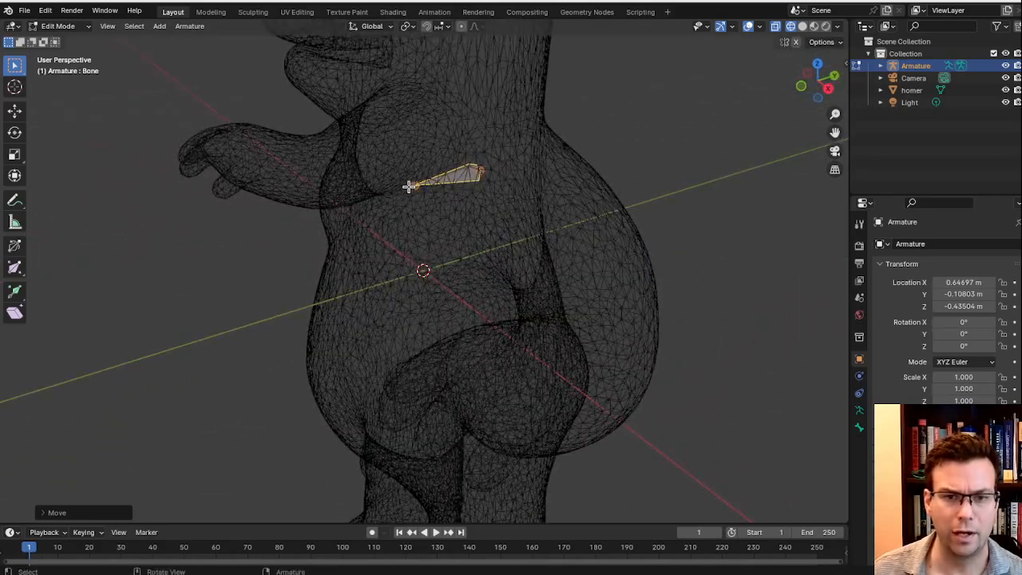
left_click(409, 186)
key("F2")
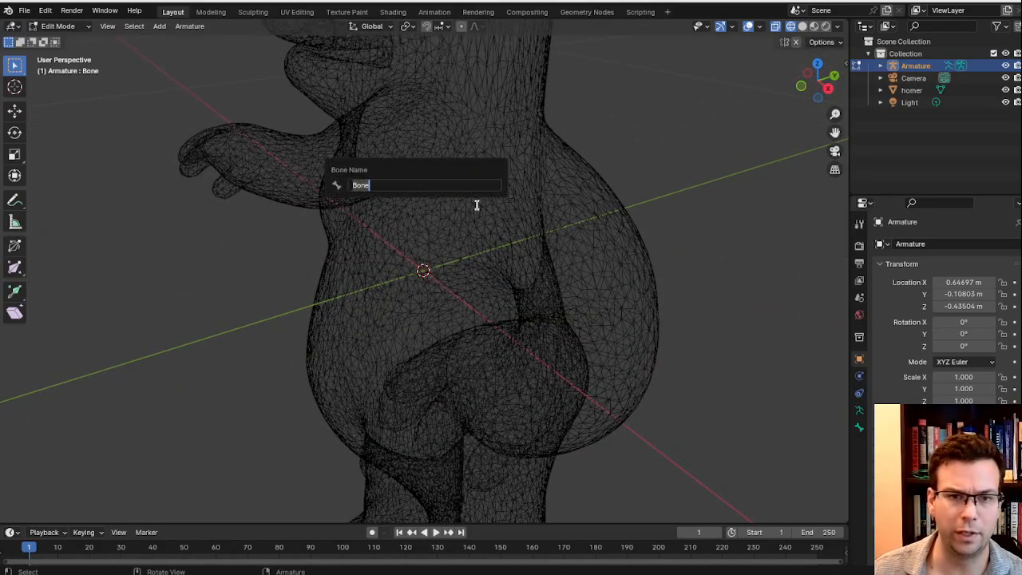
type("Root")
key("Return")
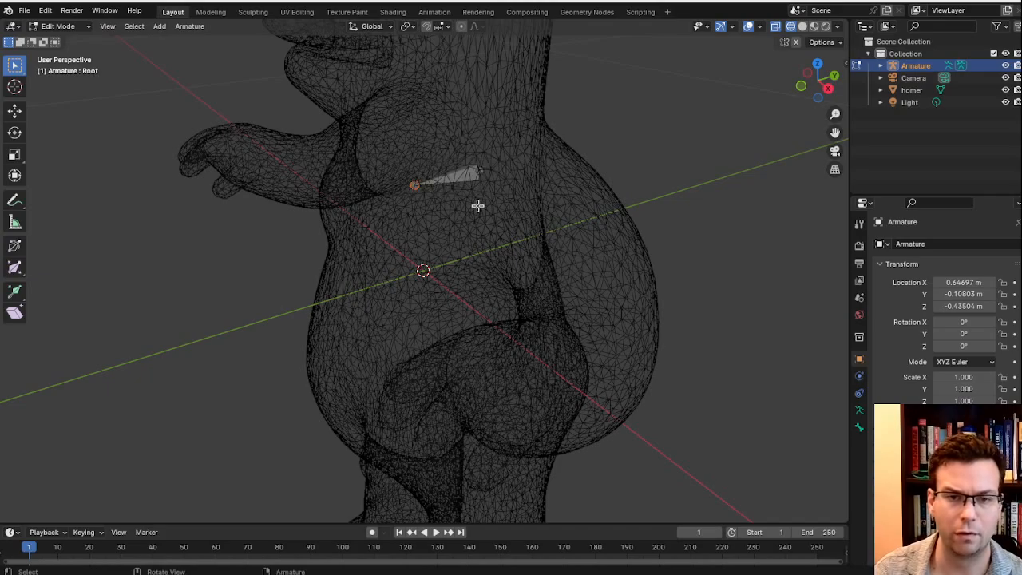
In front view, extrude a bone about 0.10 m long from the Root bone's joint to Homer's right shoulder.
mouse_move(480, 206)
middle_mouse_down()
mouse_move(463, 228)
mouse_move(490, 216)
mouse_move(477, 206)
middle_mouse_up()
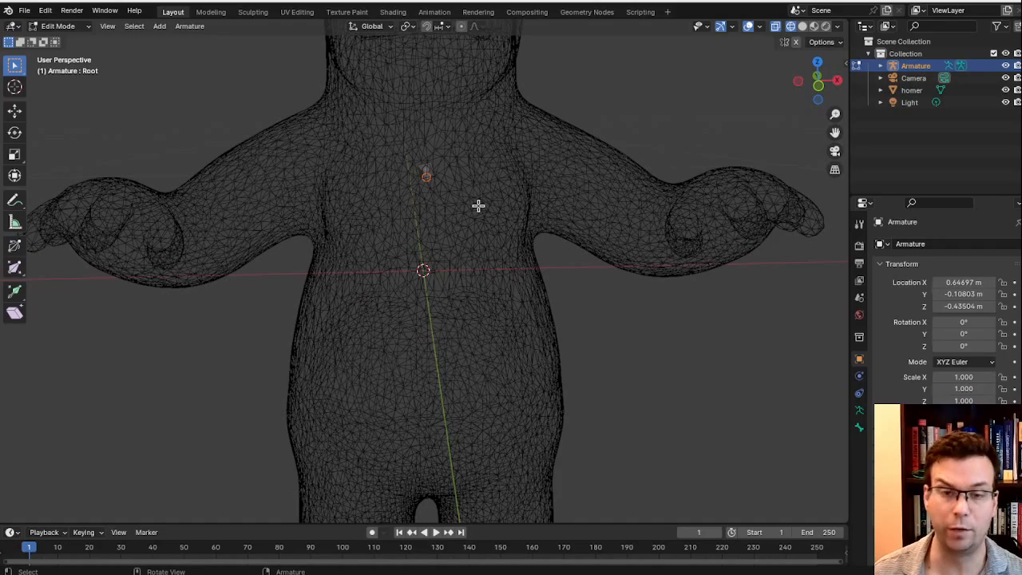
key("KP_1")
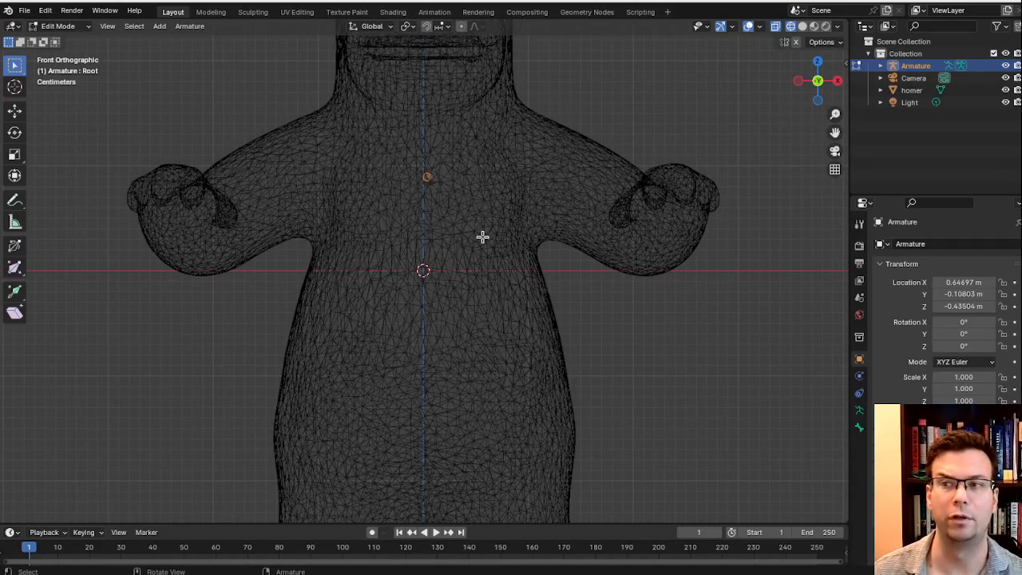
left_click(427, 176)
middle_click_drag(436, 184, 460, 189)
key("KP_1")
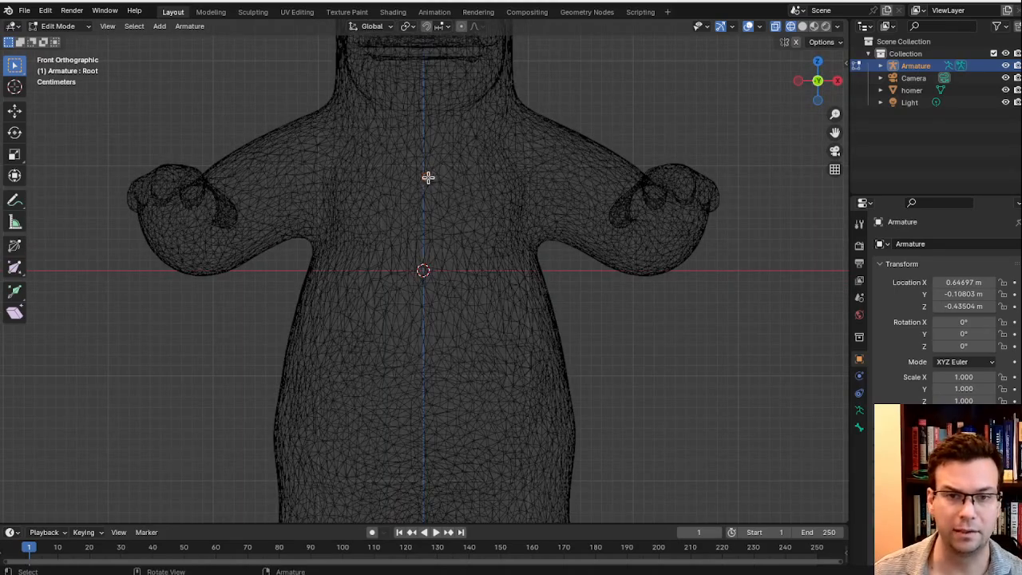
key("e")
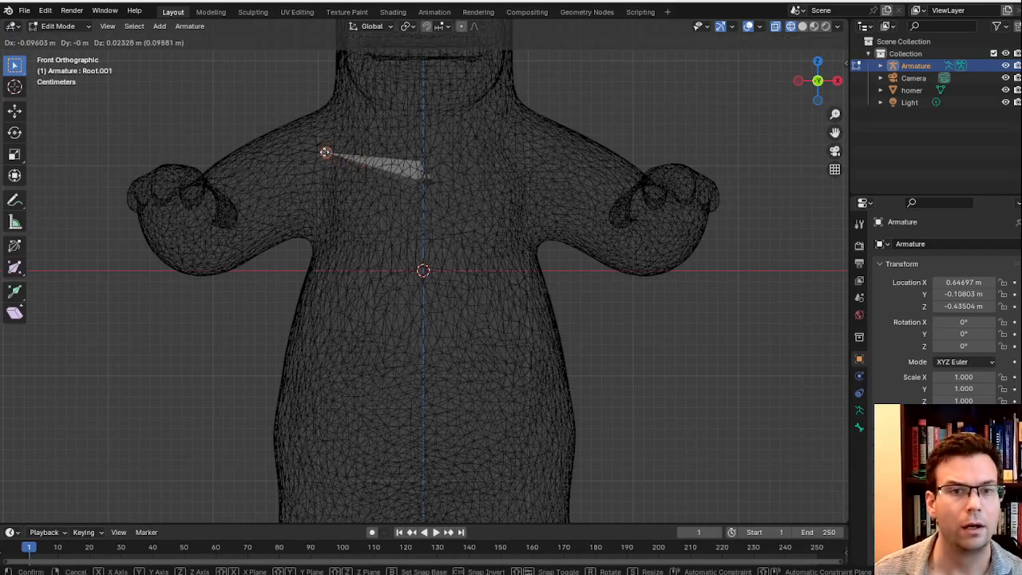
left_click(325, 152)
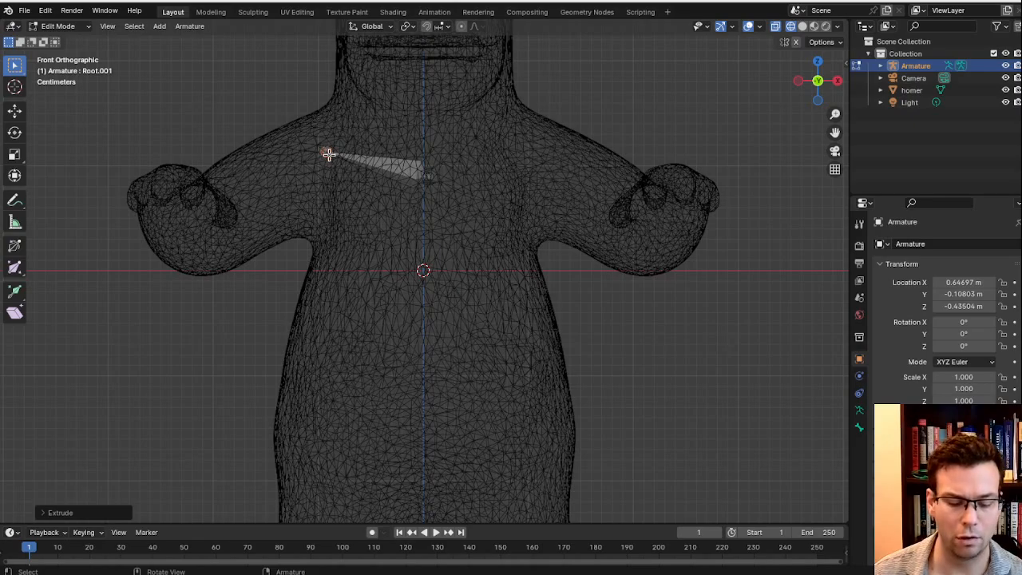
Rename the new shoulder bone as Shoulder.R.
key("F2")
type("Sh")
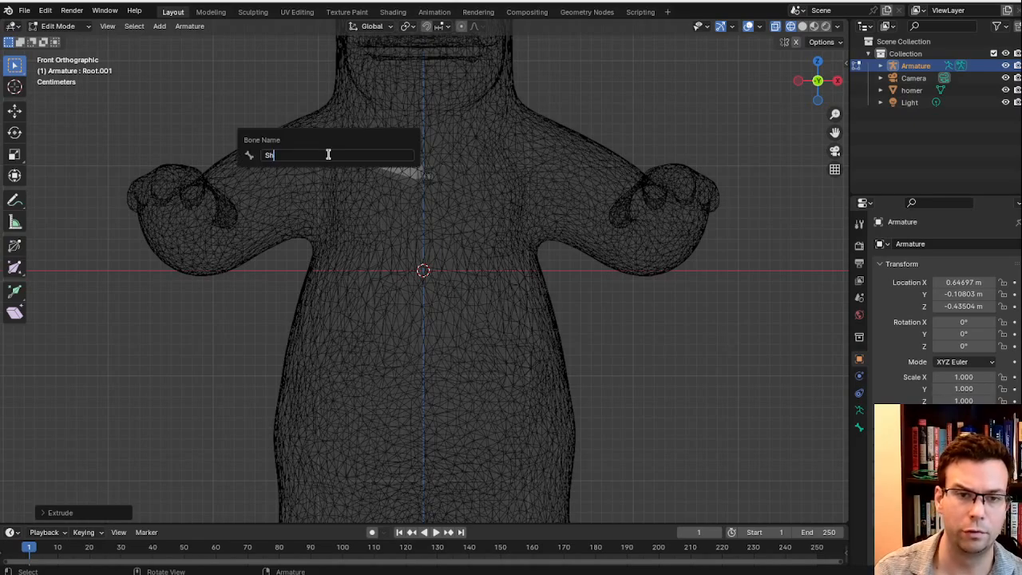
type("oulder.R")
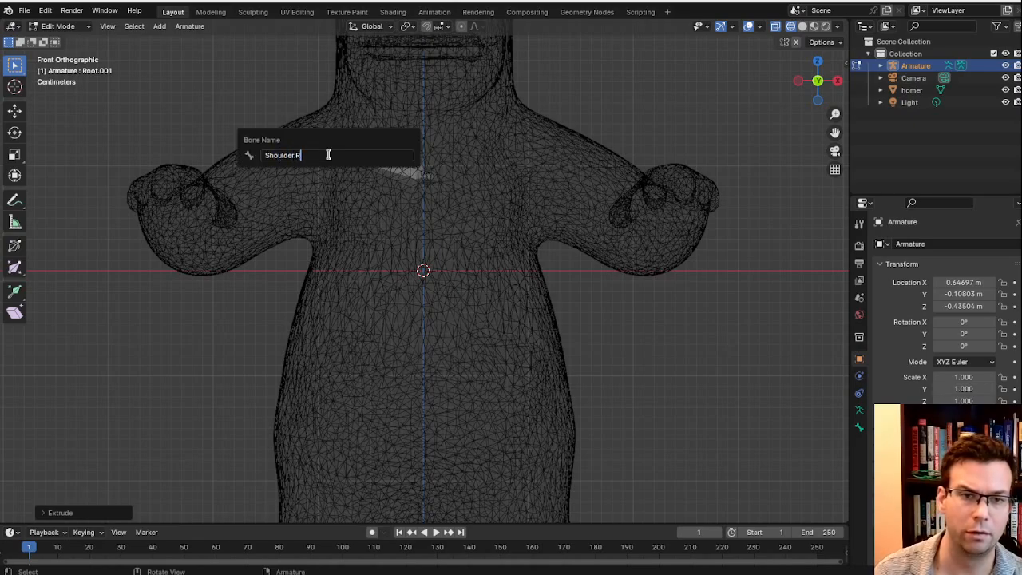
key("Return")
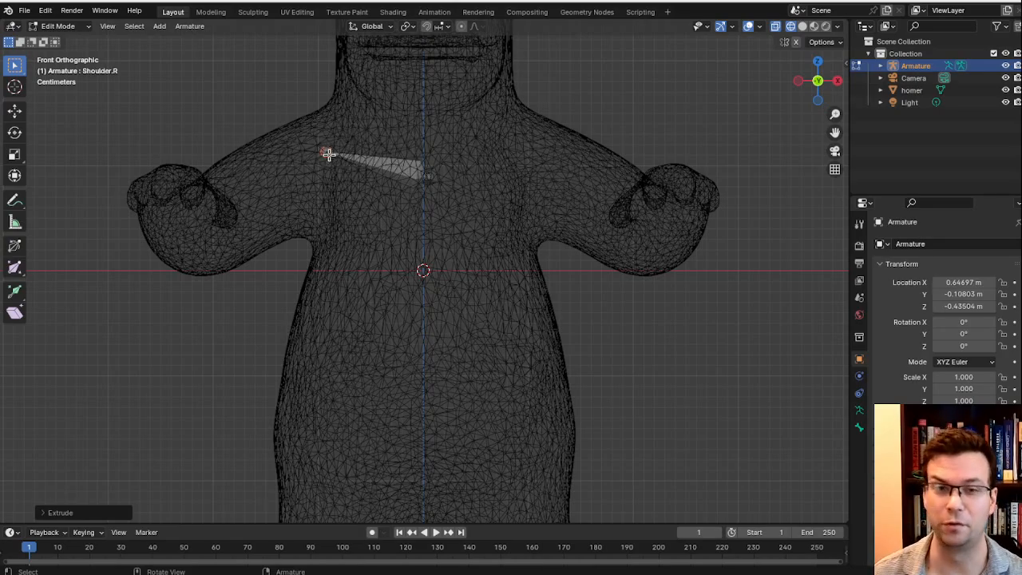
Reposition the Shoulder.R tip joint in depth so that it sits inside Homer's right shoulder.
middle_click_drag(342, 155, 388, 242)
key("g")
left_click(336, 253)
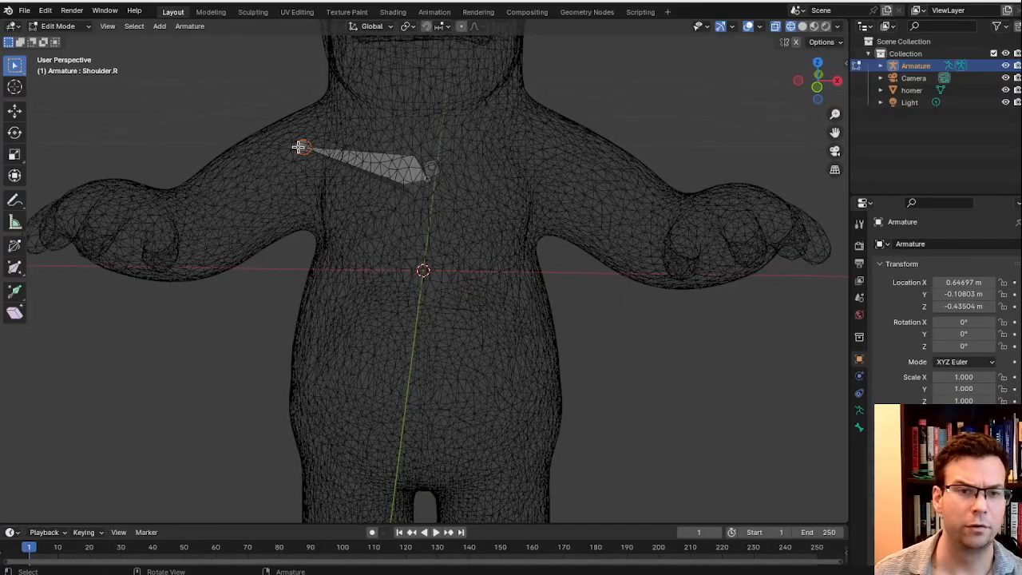
Extrude an upper-arm bone from the Shoulder.R tip to Homer's right elbow and adjust its end joint to sit inside the arm.
key("e")
left_click(192, 215)
middle_click_drag(192, 215, 251, 369)
key("g")
left_click(276, 404)
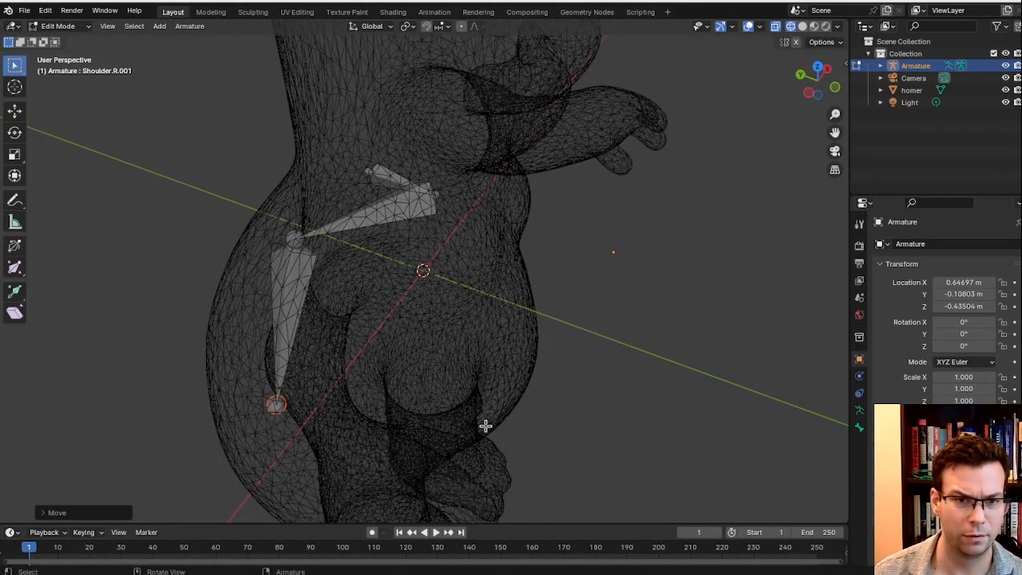
Rename the right upper-arm bone as Elbow.R.
middle_click_drag(486, 426, 188, 207)
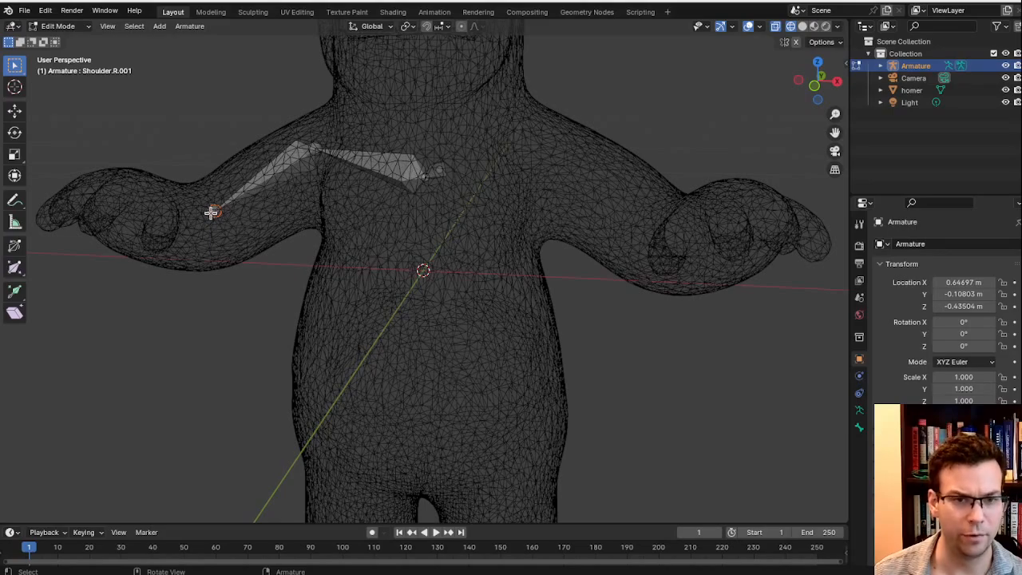
key("F2")
type("Elbo")
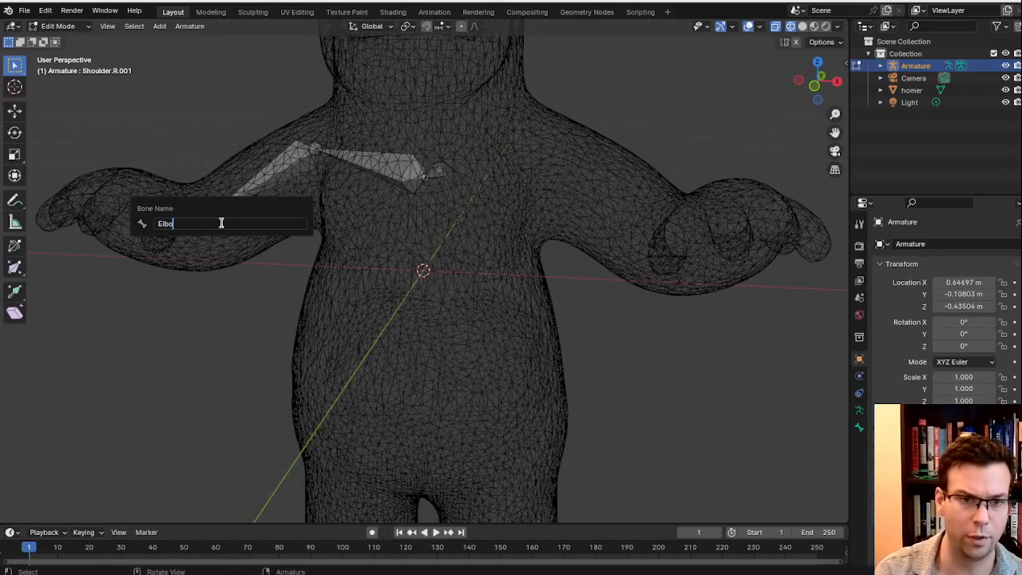
type("w.R")
key("Return")
Extrude a forearm bone from the Elbow.R tip toward Homer's right hand and shift its end joint forward into the forearm.
middle_click_drag(219, 221, 257, 220)
key("e")
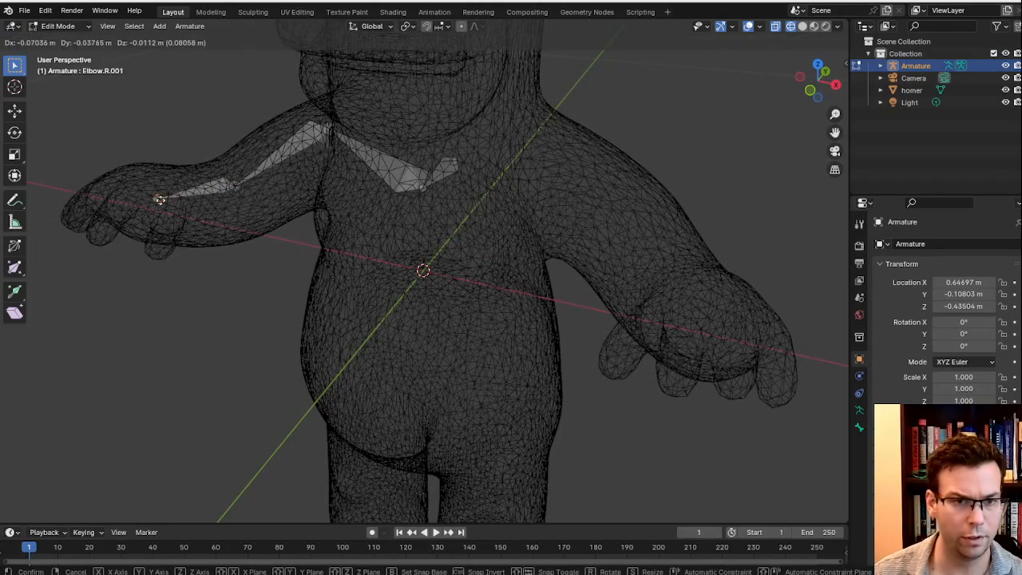
left_click(156, 201)
middle_click_drag(156, 201, 226, 297)
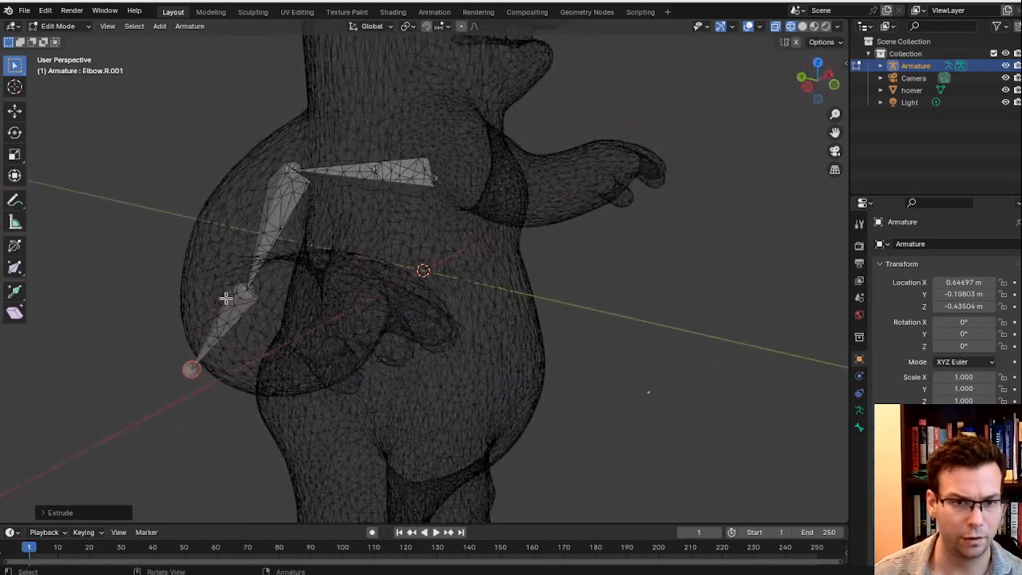
left_click(191, 373)
key("g")
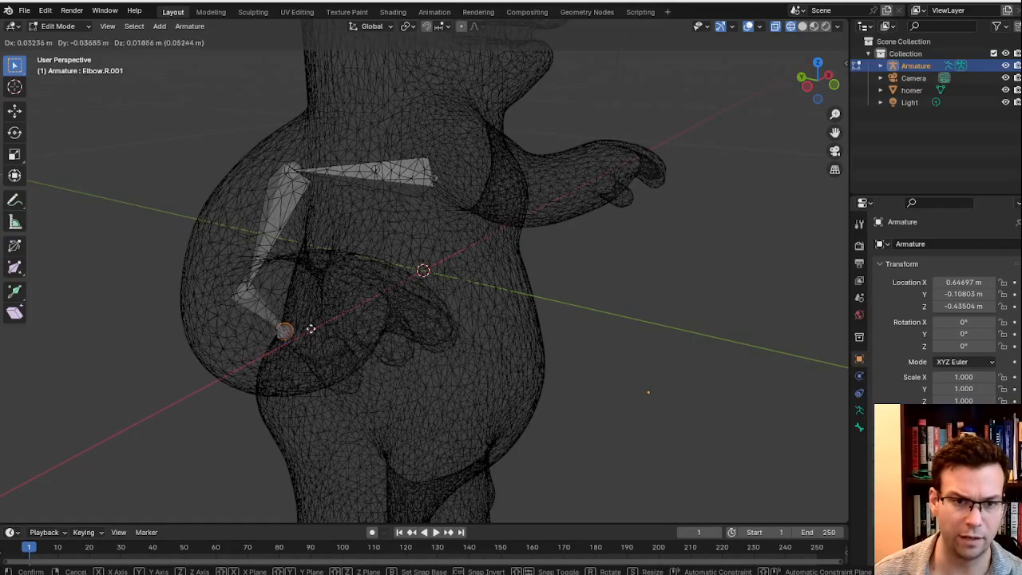
left_click(321, 314)
Fine-tune the right forearm bone's end joint so that it sits at the wrist, just behind the palm.
middle_click_drag(321, 314, 404, 397)
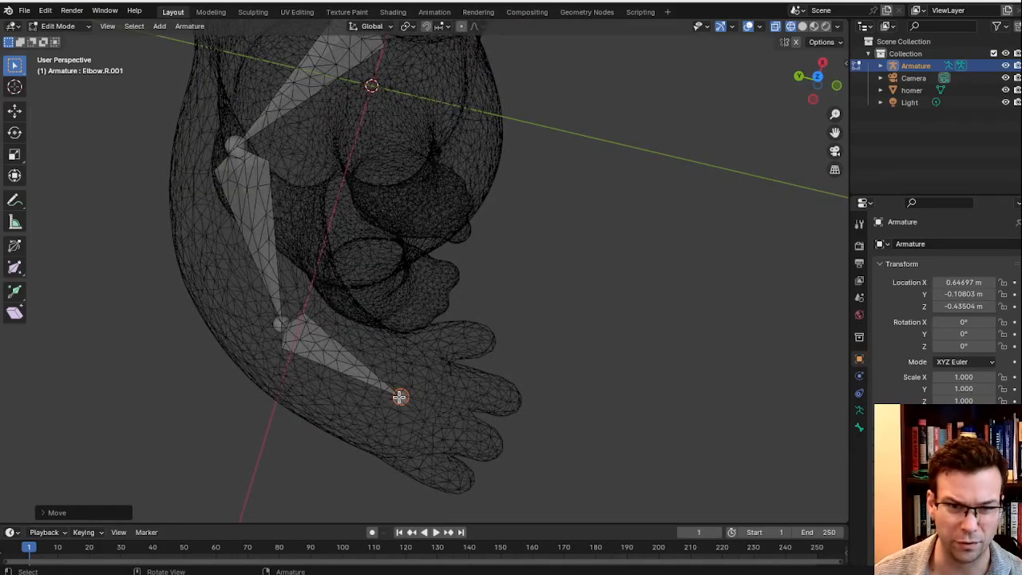
key("g")
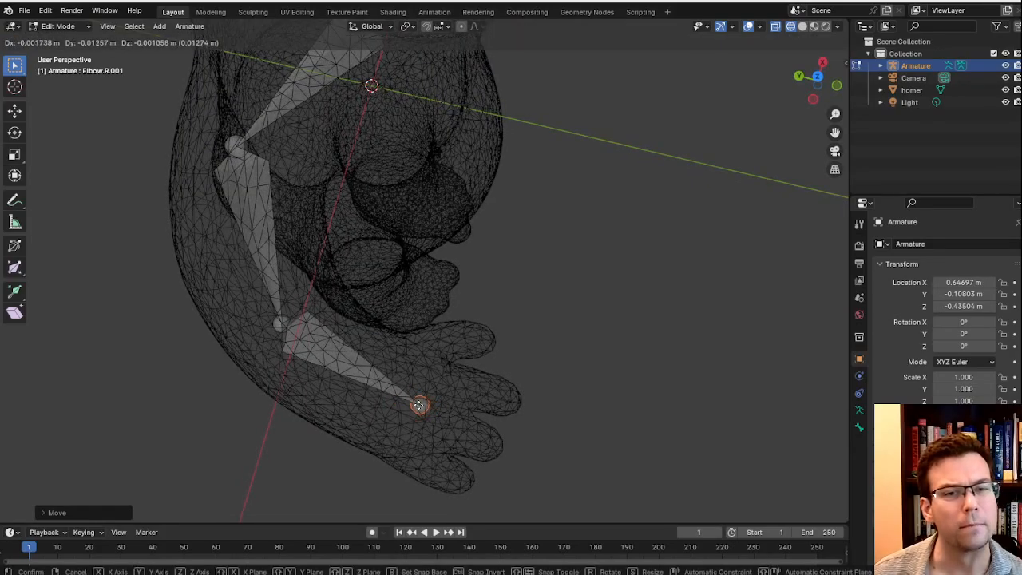
left_click(418, 405)
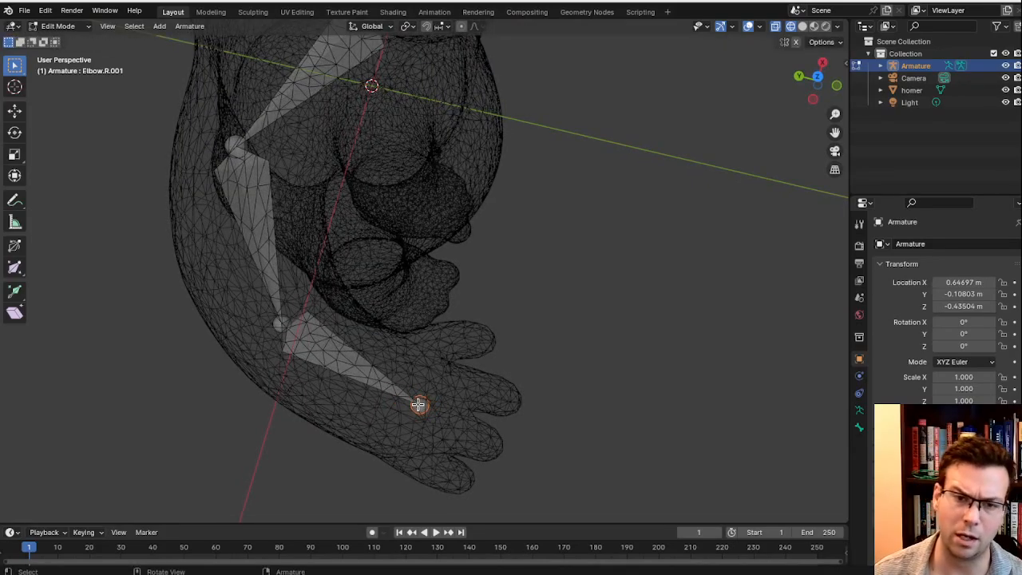
key("g")
left_click(380, 396)
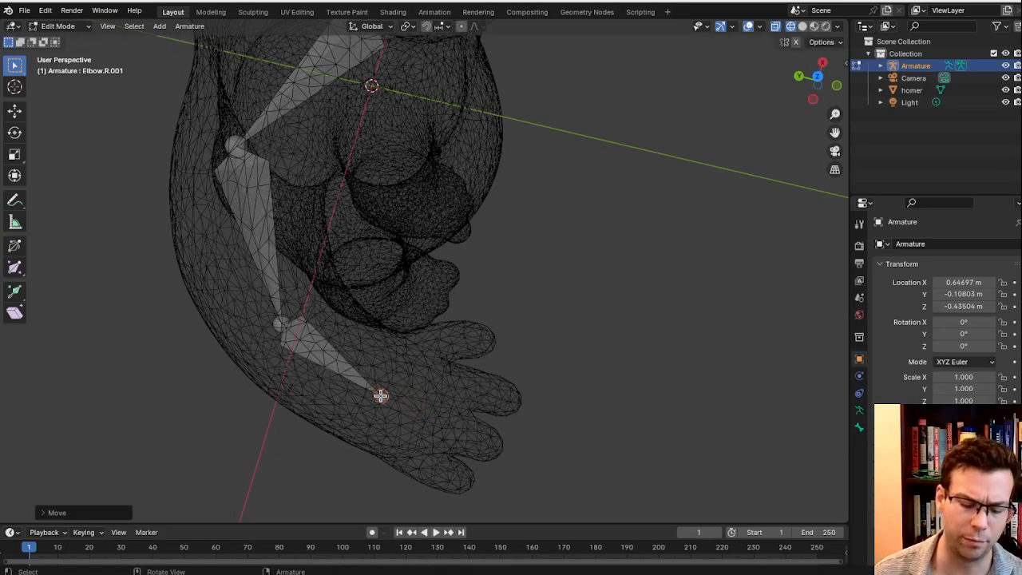
Rename the right forearm bone as Wrist.R.
key("F2")
type("Wr")
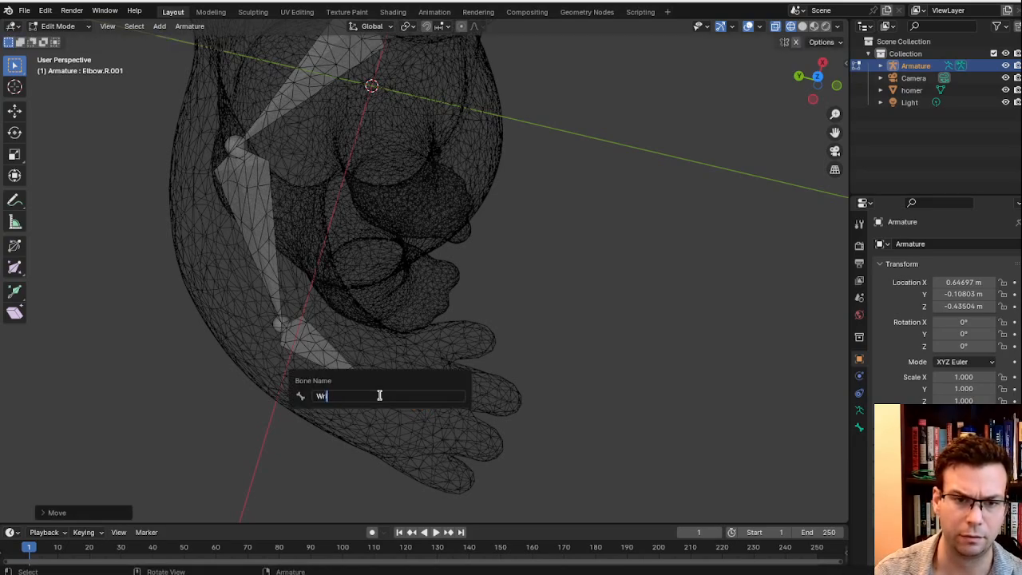
type("ist.R")
key("Return")
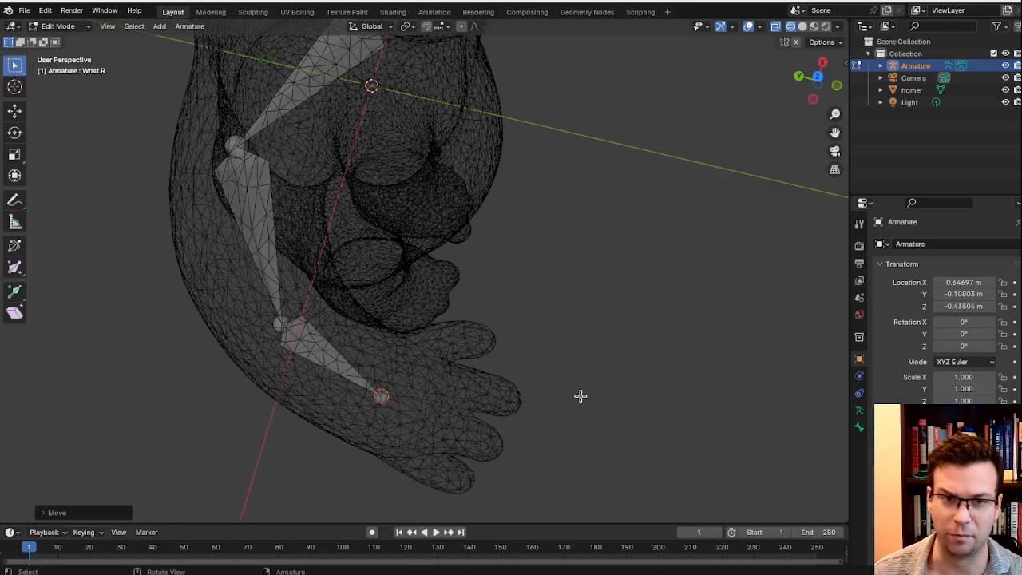
Check the placement of the right arm's bone chain from several angles and the name of its last bone.
middle_click_drag(581, 397, 359, 109)
middle_click_drag(398, 147, 418, 238)
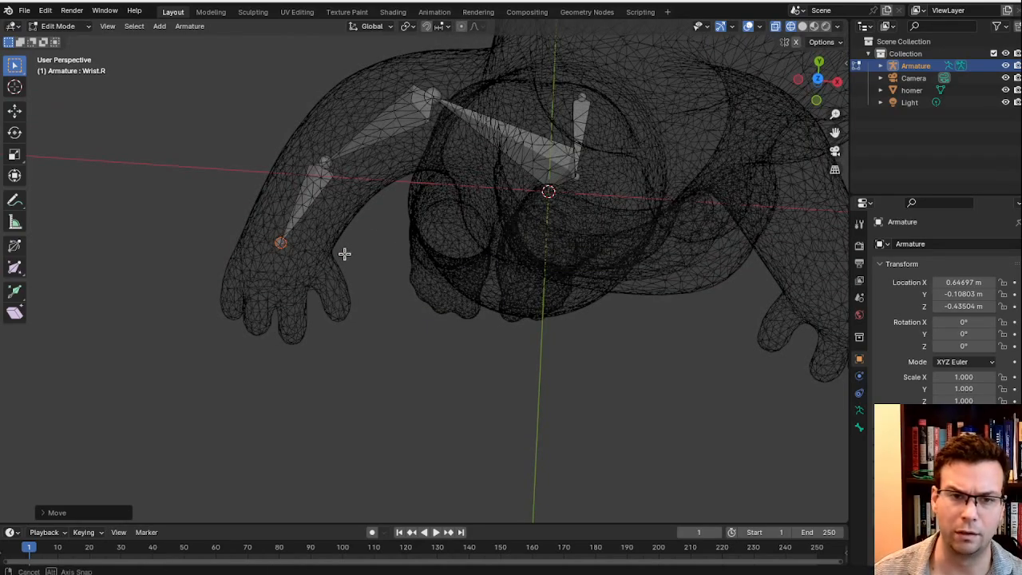
middle_click_drag(342, 252, 291, 239)
key("F2")
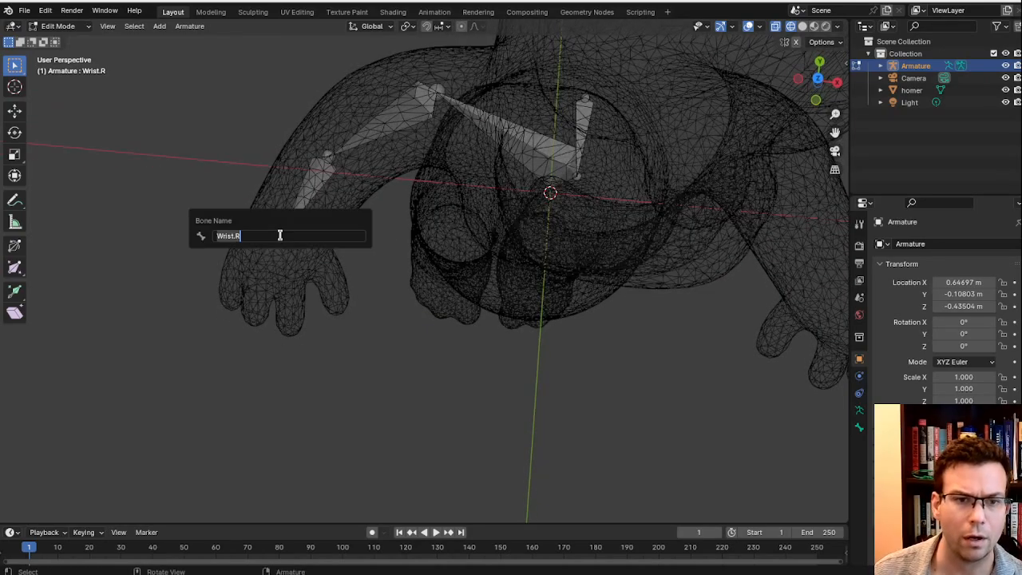
middle_click_drag(587, 298, 498, 392)
key("KP_1")
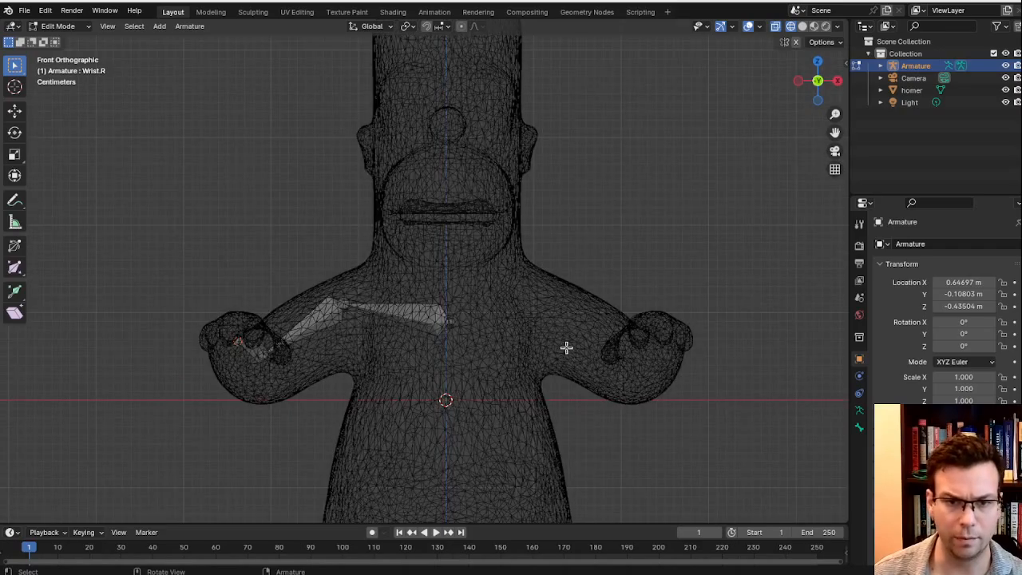
middle_click_drag(455, 335, 482, 331)
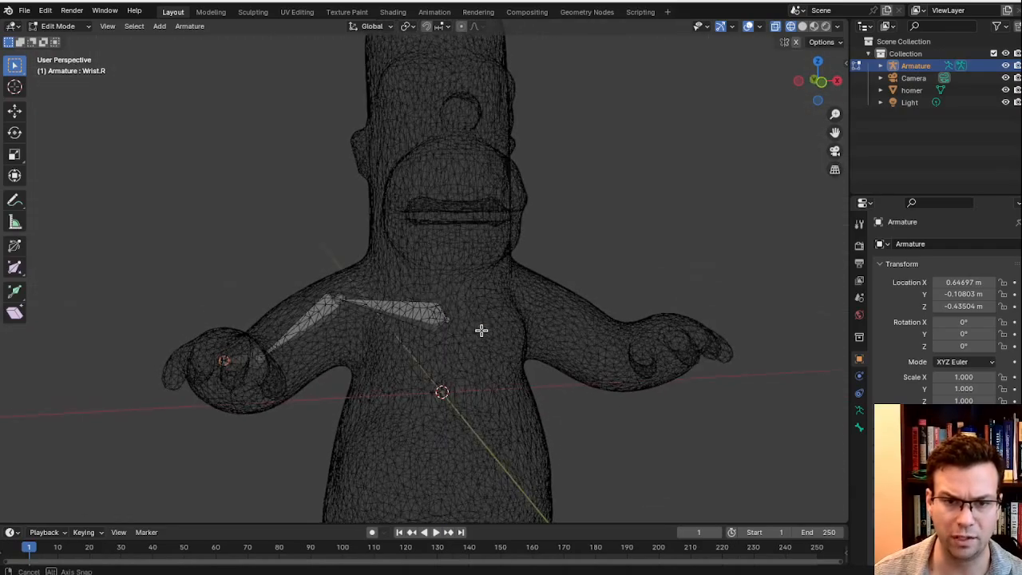
Extrude a neck bone upward from the Root joint to Homer's chin and move its tip backward to the middle of the neck.
key("KP_1")
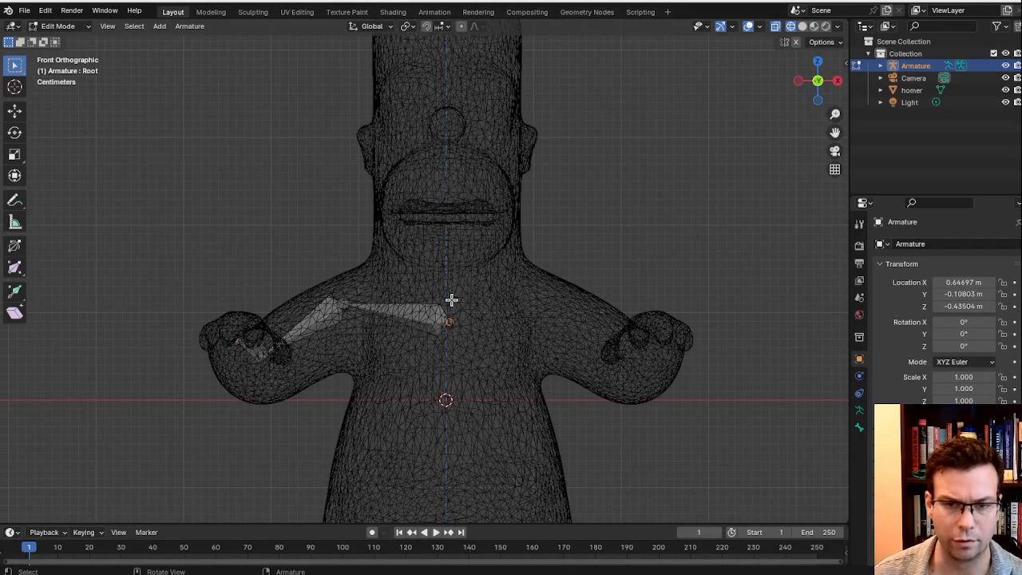
key("e")
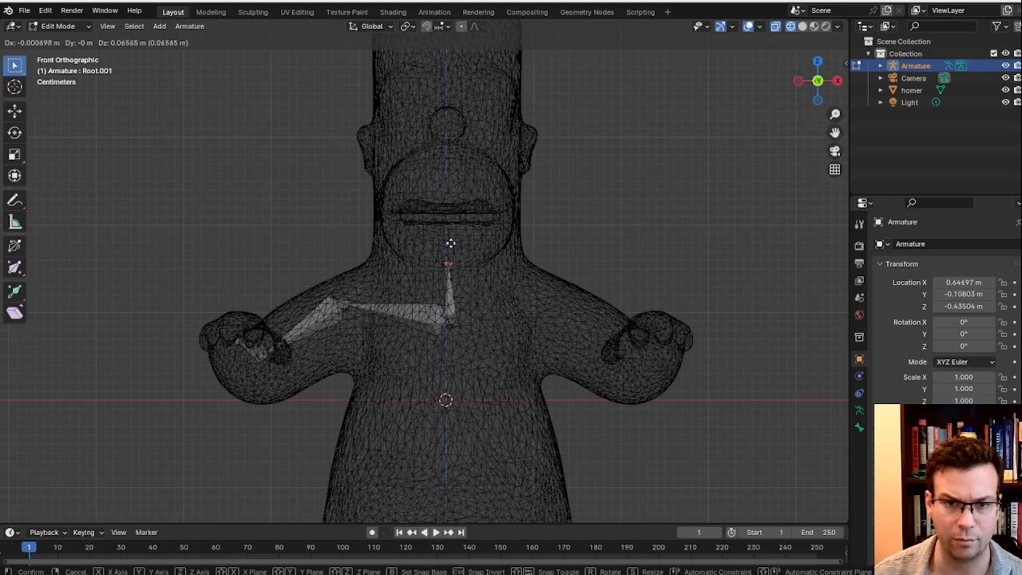
left_click(450, 246)
middle_click_drag(636, 302, 489, 308)
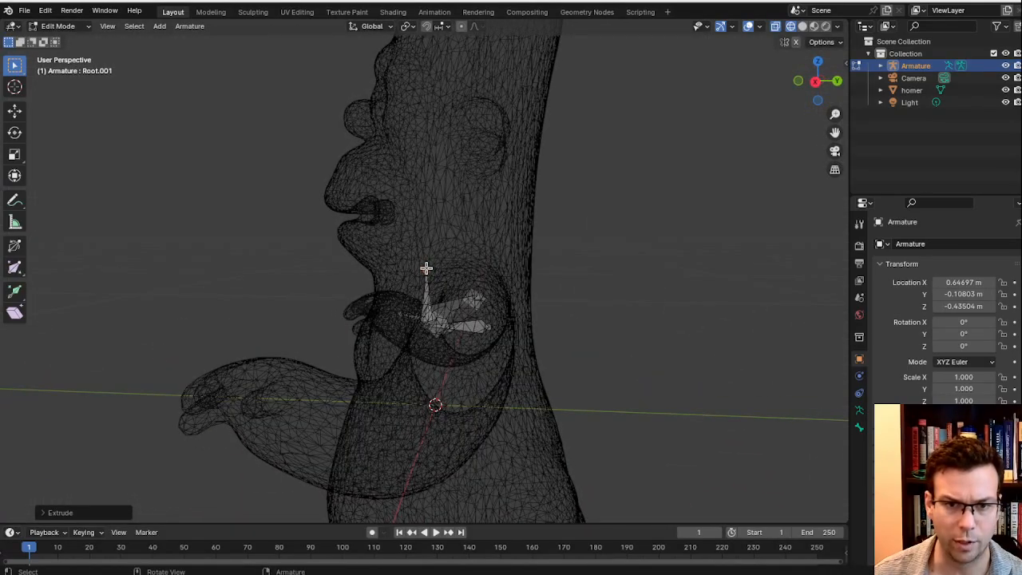
left_click_drag(426, 267, 454, 267)
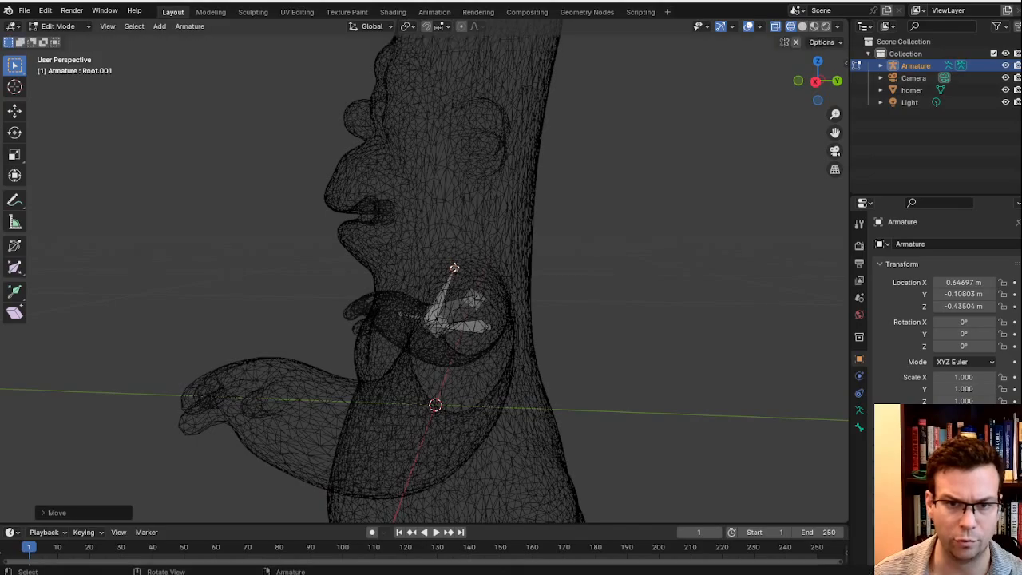
Move the Root joint at the base of the neck bone backward so that it sits directly beneath the neck bone's tip.
middle_click_drag(455, 267, 455, 320)
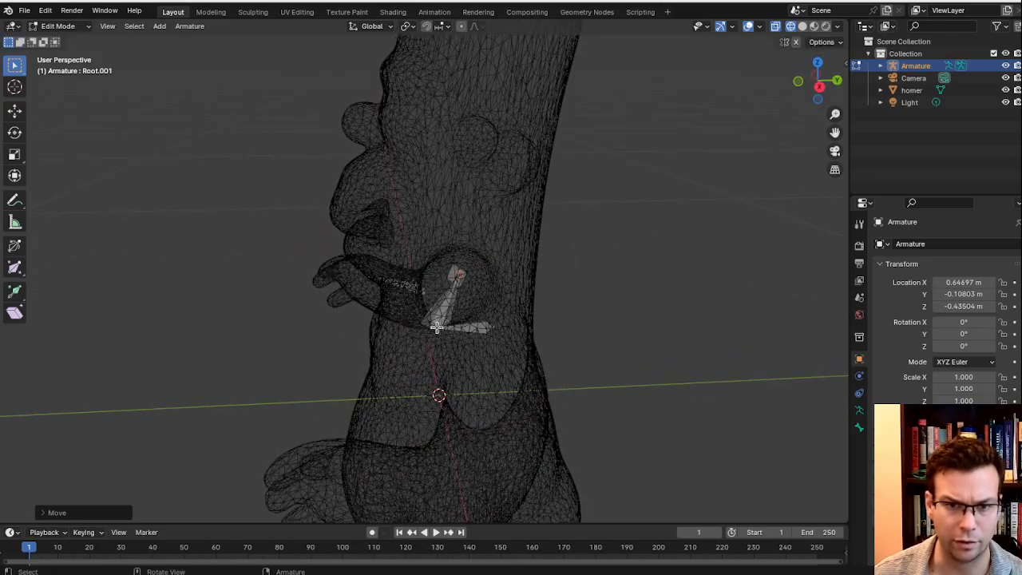
left_click(433, 327)
key("g")
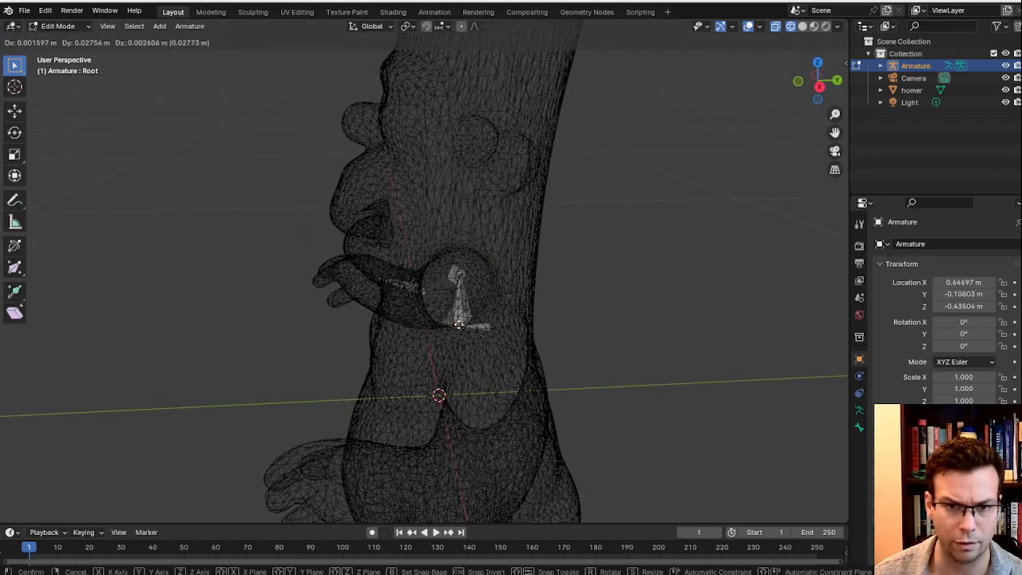
left_click(460, 324)
Try an extrusion from the neck bone's tip, and nudge that tip joint toward the body's centre line.
middle_click_drag(459, 324, 466, 282)
key("e")
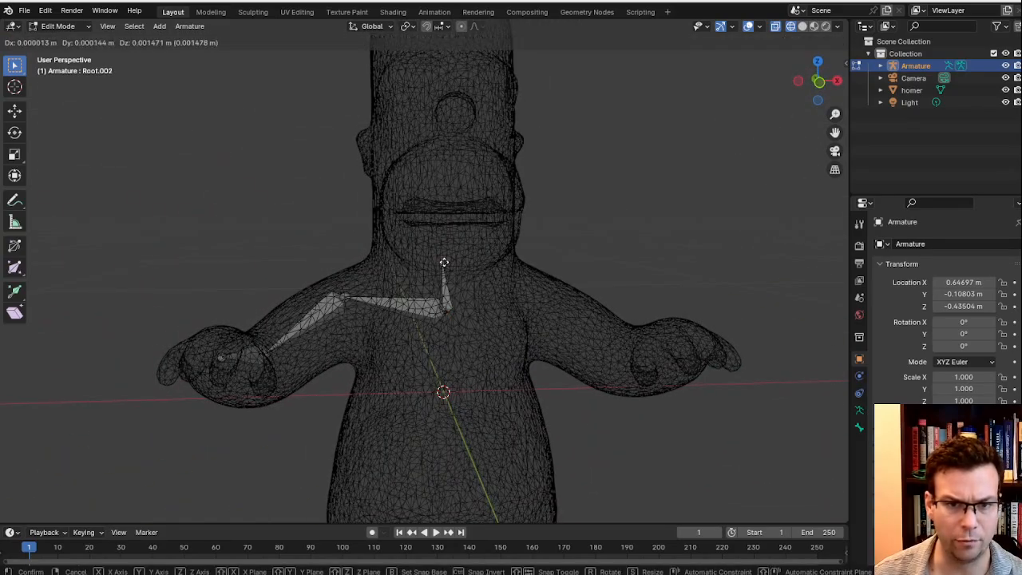
left_click(453, 258)
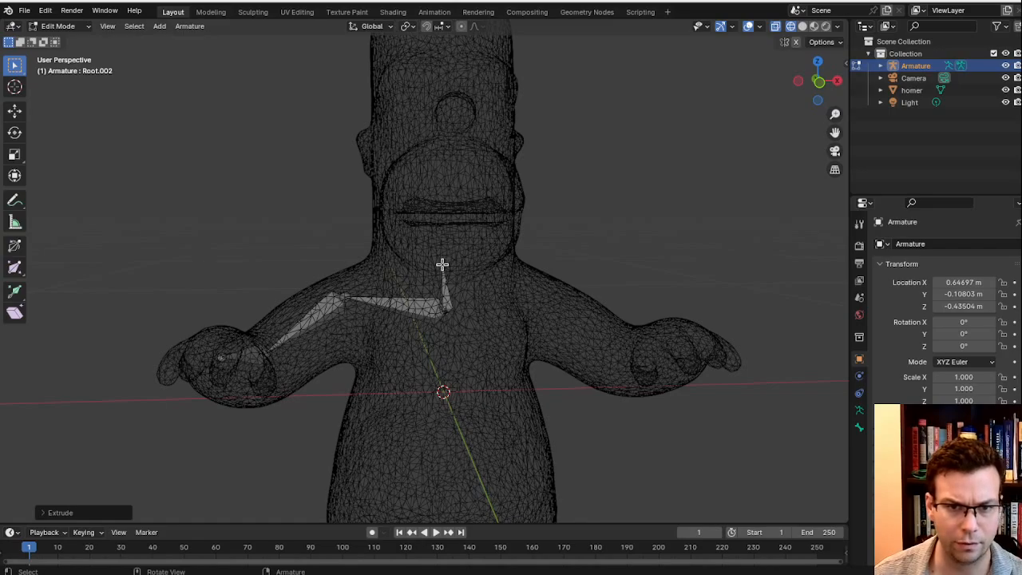
key("g")
left_click(449, 258)
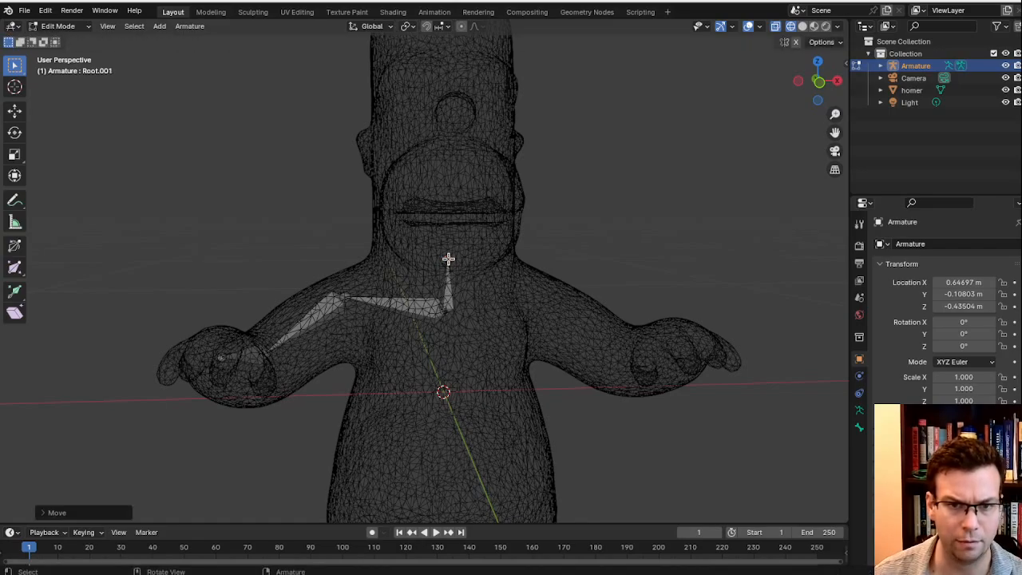
Rename the neck bone as Neck.
mouse_move(448, 258)
middle_mouse_down()
mouse_move(573, 279)
mouse_move(440, 271)
mouse_move(450, 258)
middle_mouse_up()
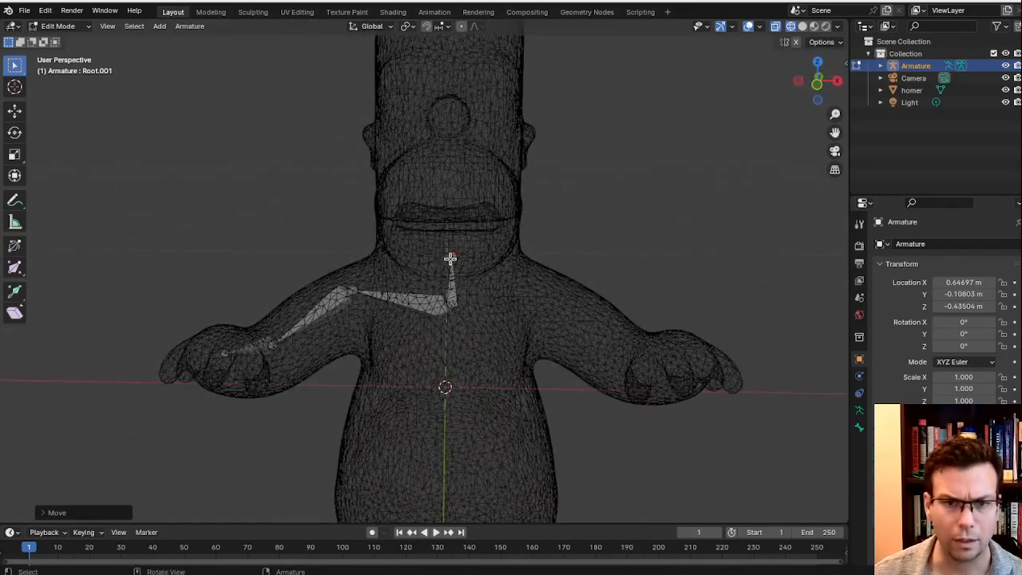
key("F2")
type("Neck")
key("Return")
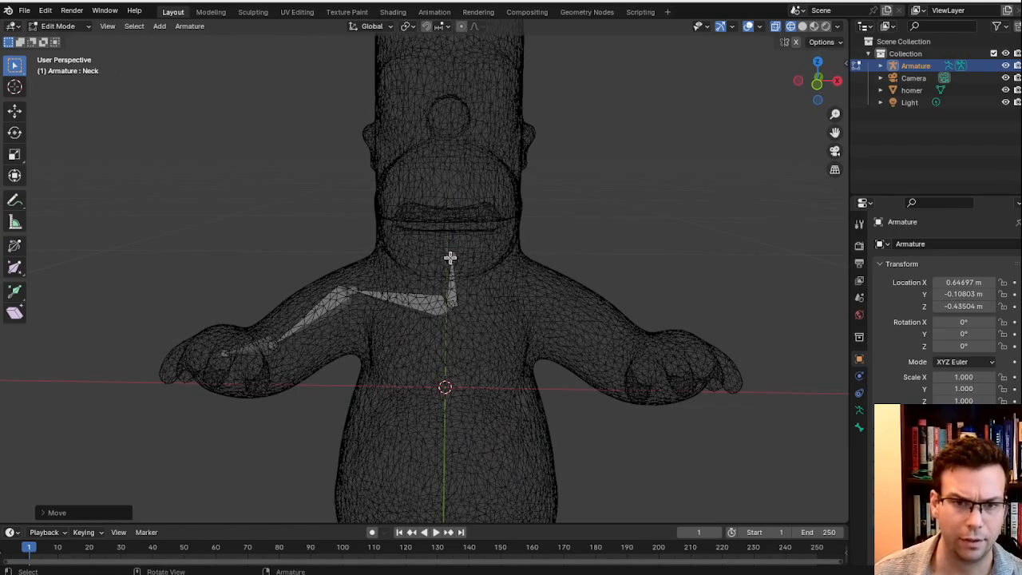
Extrude a head bone from the Neck tip straight up to about the height of Homer's nose.
key("e")
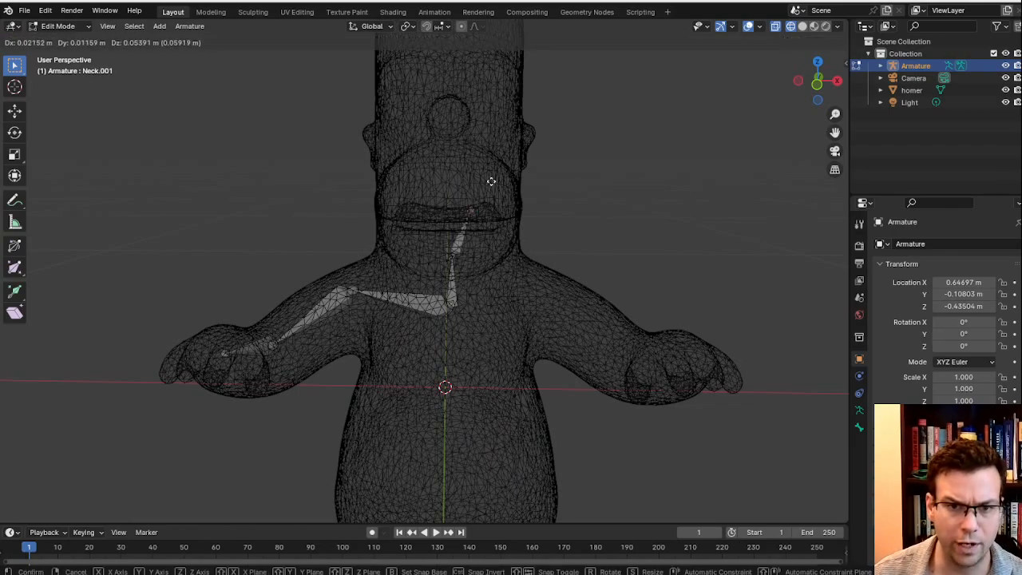
left_click(451, 111)
middle_click_drag(450, 111, 469, 168)
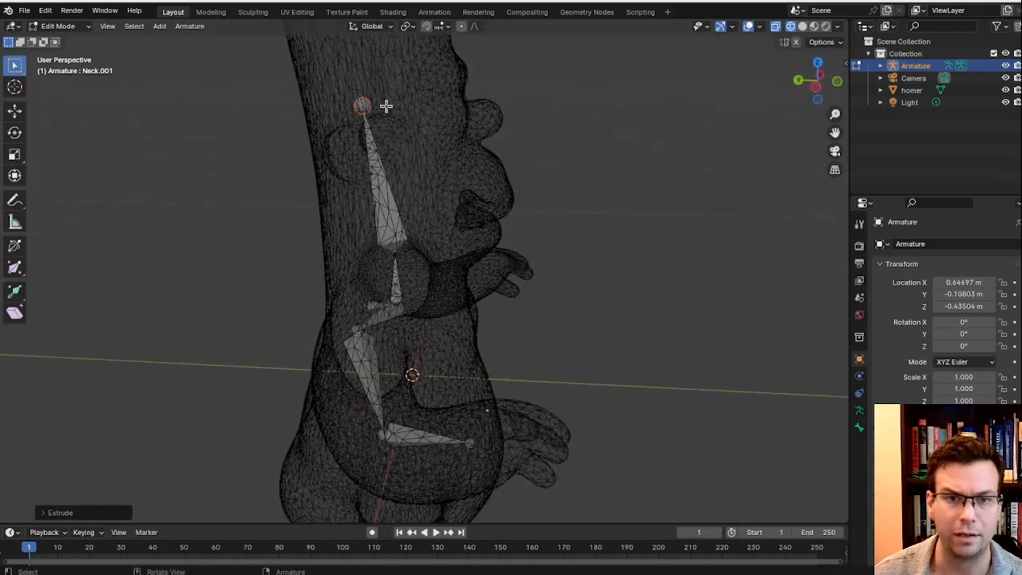
Move the Neck tip joint and the head bone's upper joint forward so that both sit nearer the middle of the head.
left_click(395, 253)
key("g")
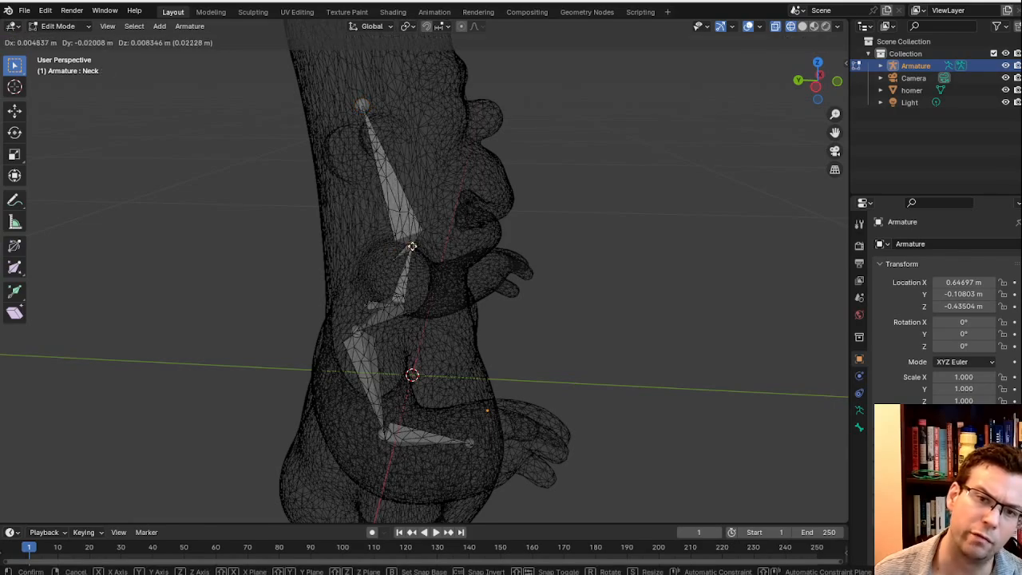
left_click(412, 246)
left_click(364, 106)
key("g")
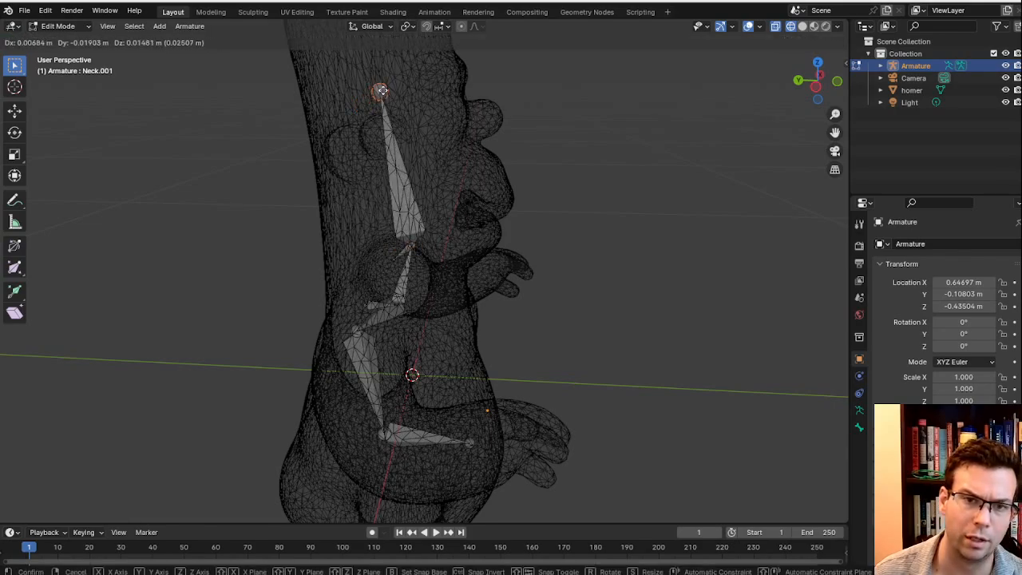
left_click(384, 90)
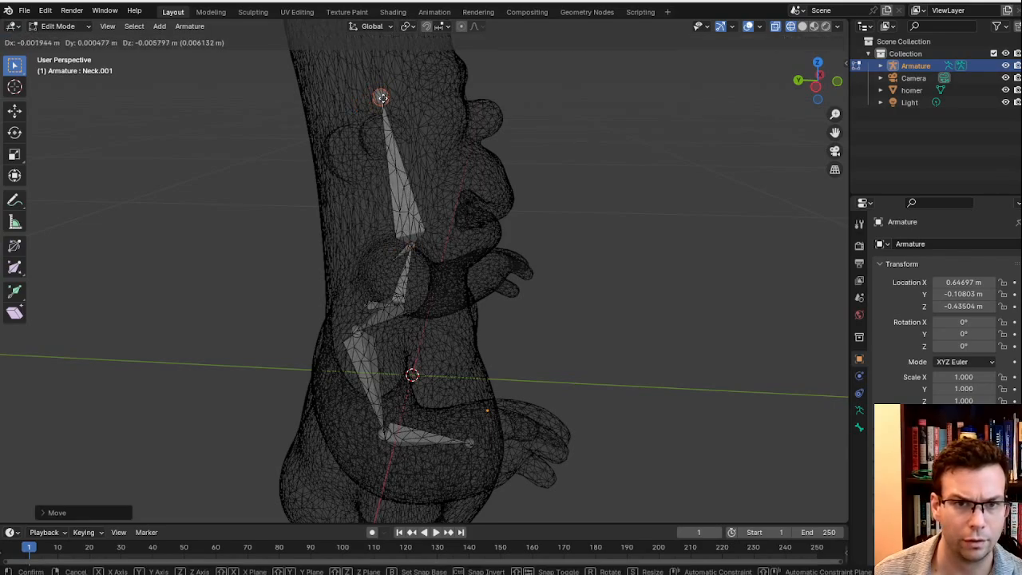
Rename the head bone as Head.
key("F2")
type("Head")
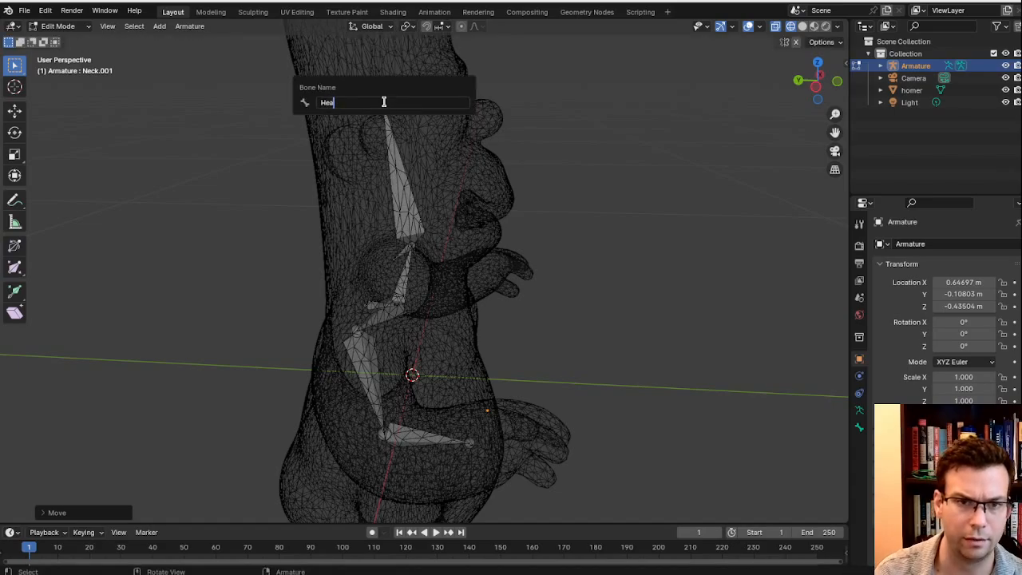
key("Return")
Extrude a bone straight down from the Root bone's joint between the shoulders to slightly below the 3D cursor.
middle_click_drag(485, 321, 468, 340)
scroll(459, 338, "up", 5)
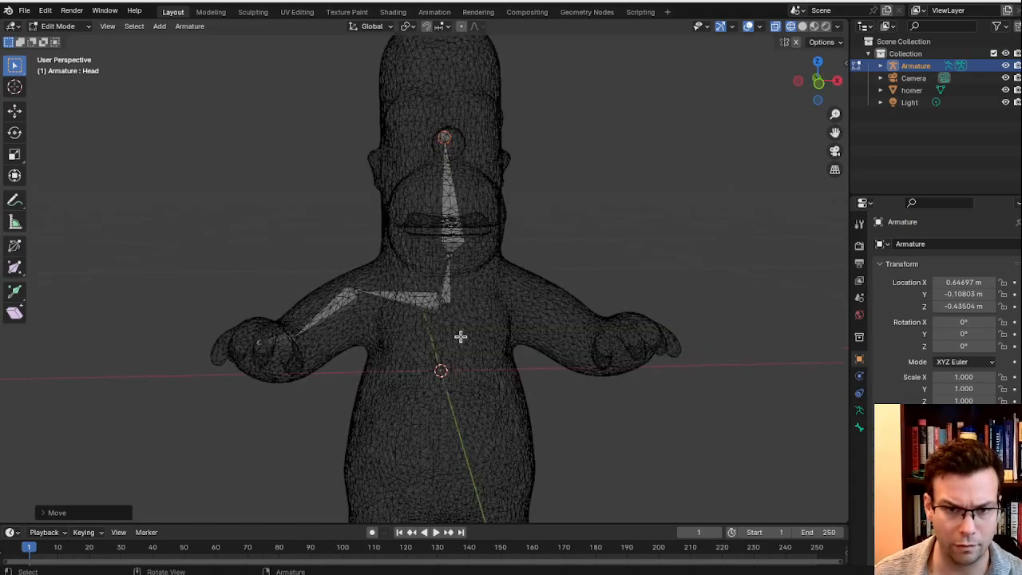
key("KP_1")
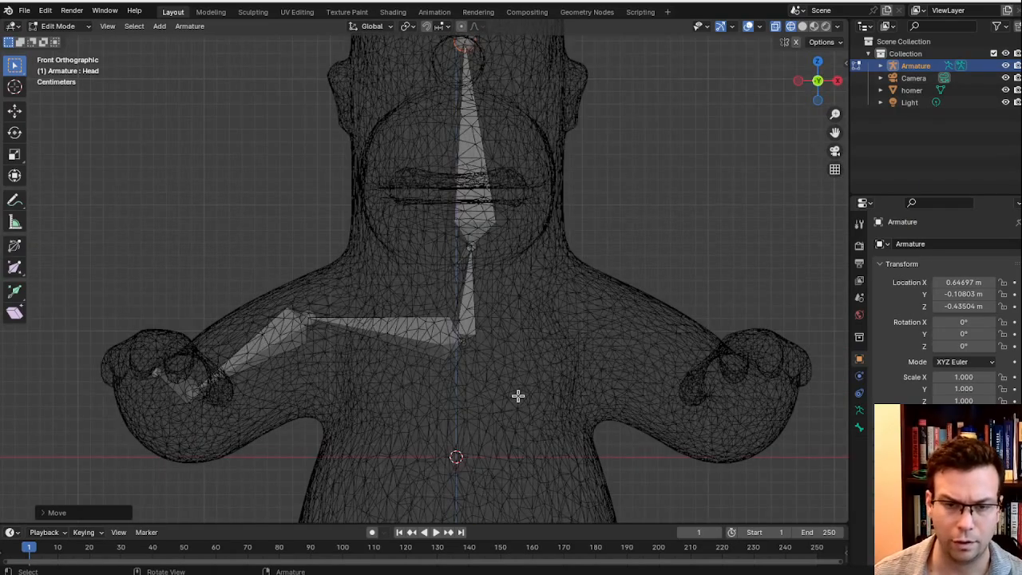
middle_click_drag(532, 430, 522, 171, "shift")
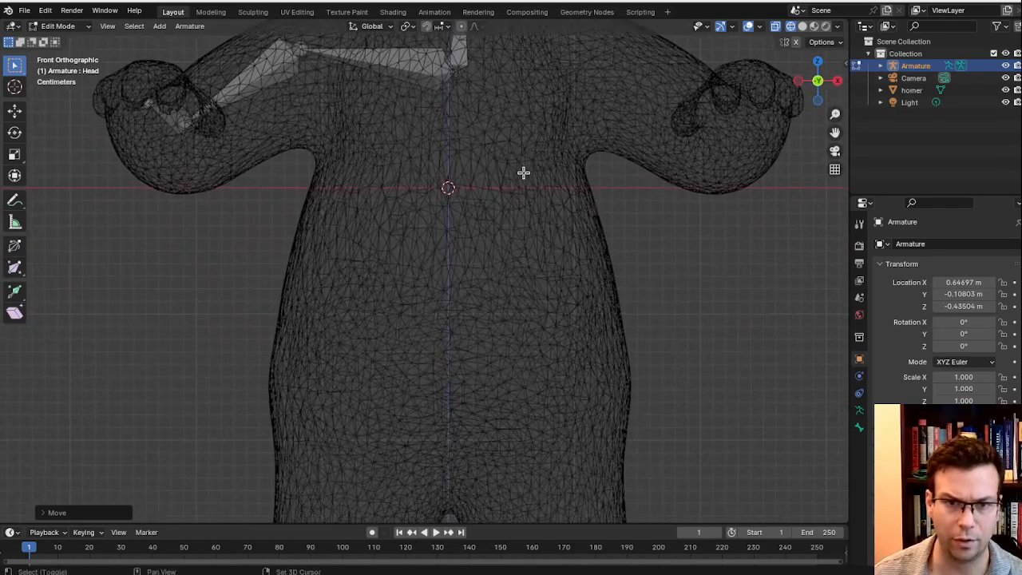
left_click(455, 82)
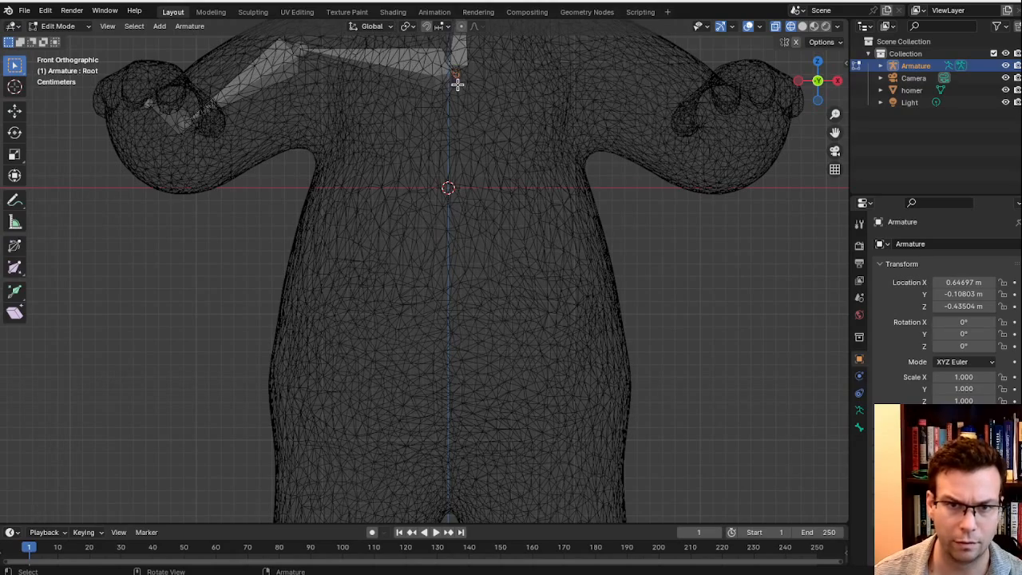
scroll(459, 78, "up", 2)
scroll(482, 240, "up", 5)
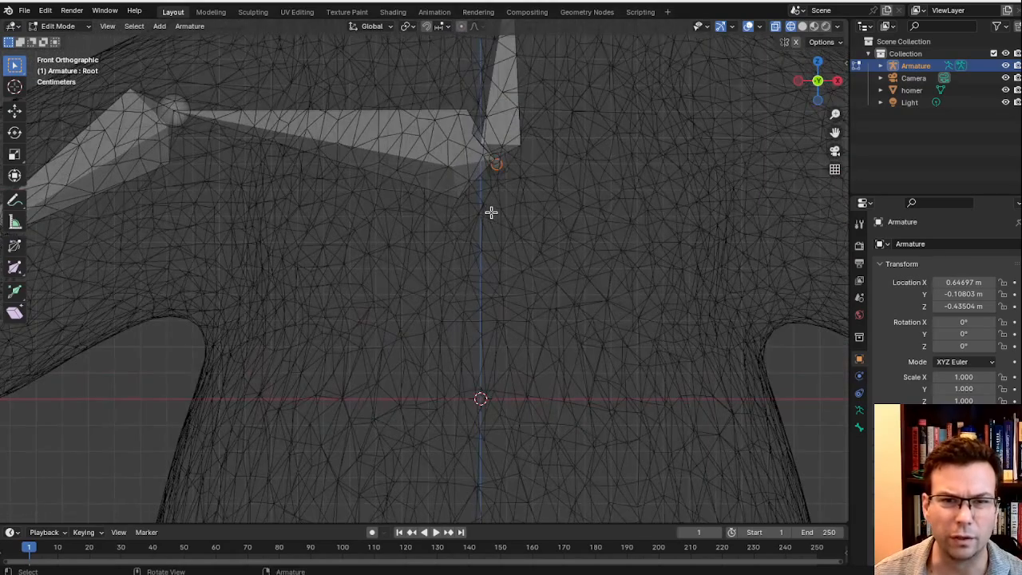
key("F2")
key("Return")
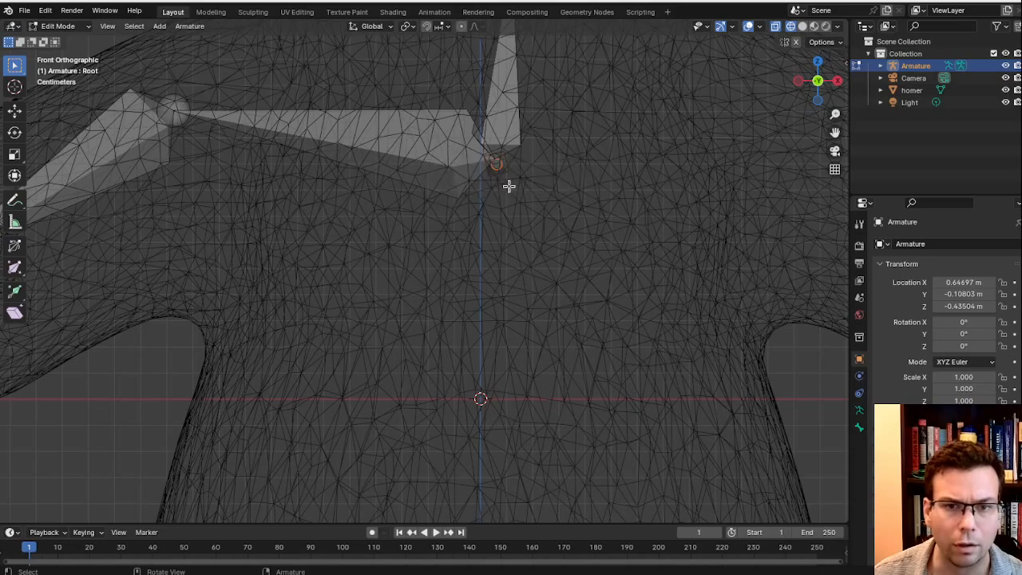
key("e")
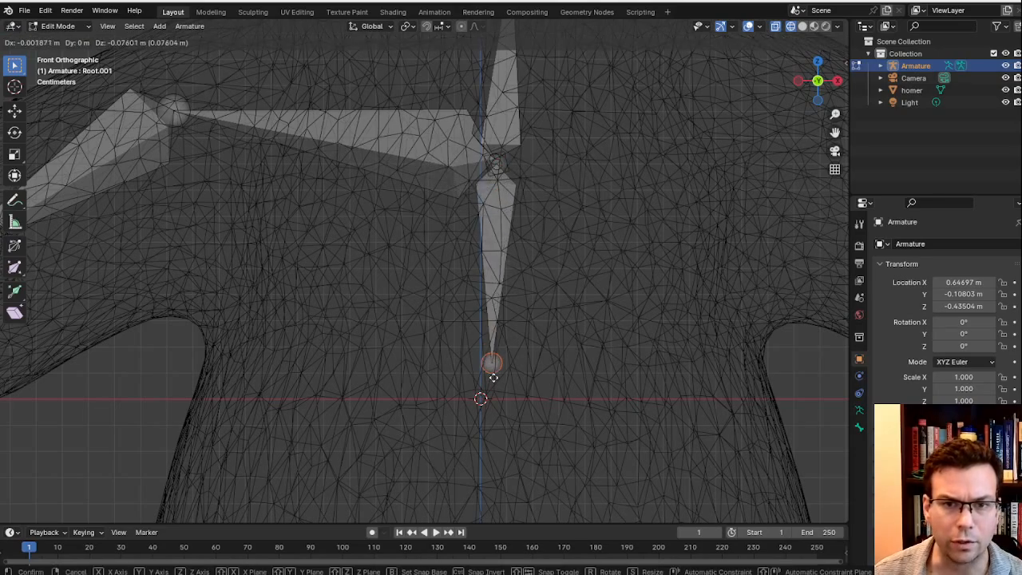
left_click(486, 469)
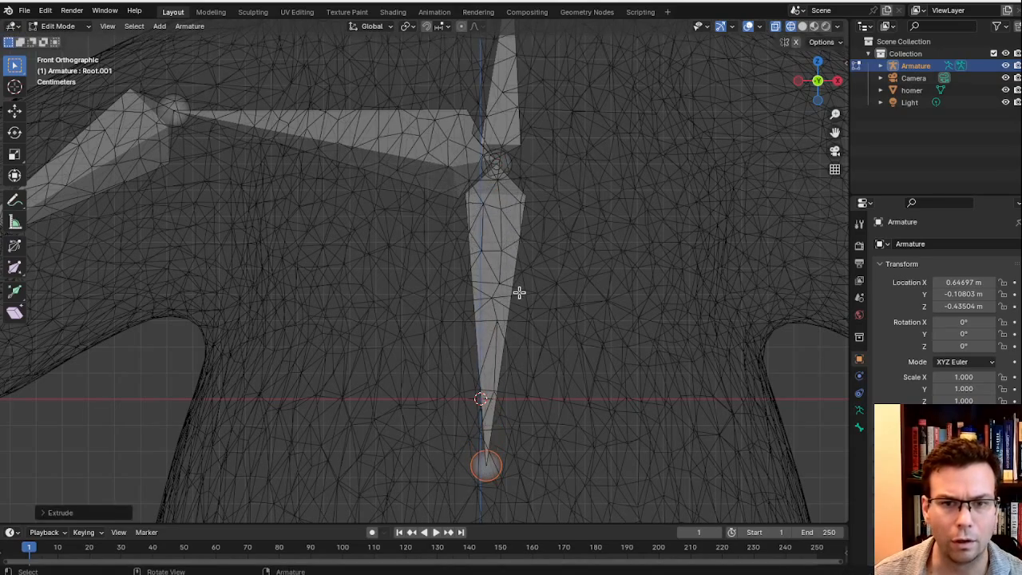
Pull the upper joint of the bone just extruded below Root away from the chain, and delete that bone.
left_click(508, 164)
key("g")
left_click(556, 197)
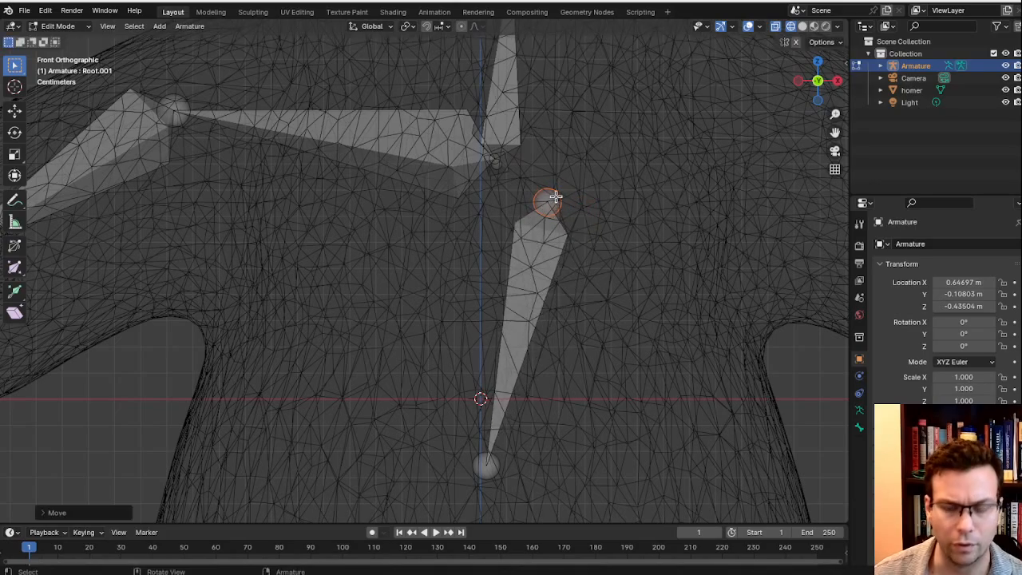
key("x")
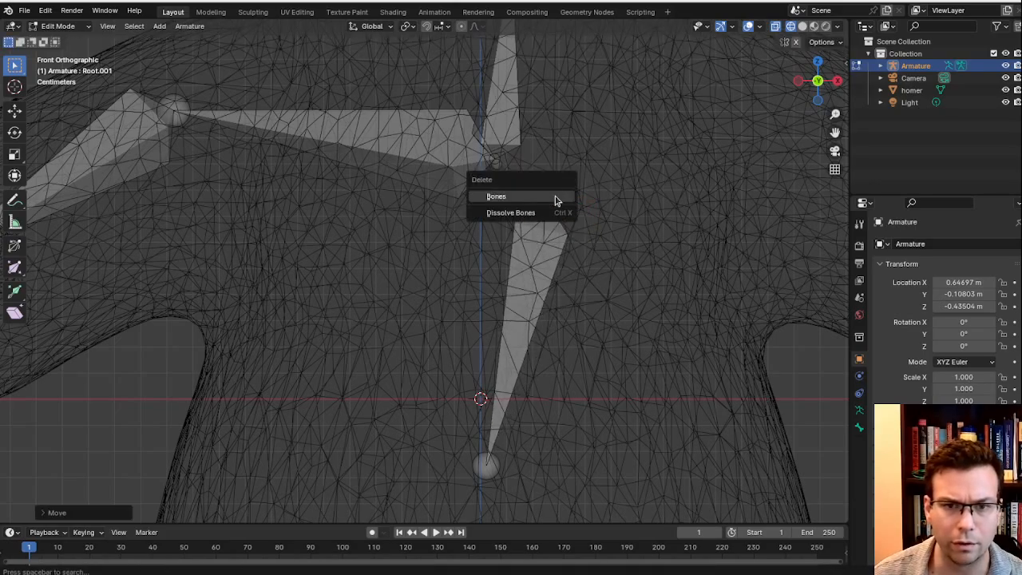
key("Escape")
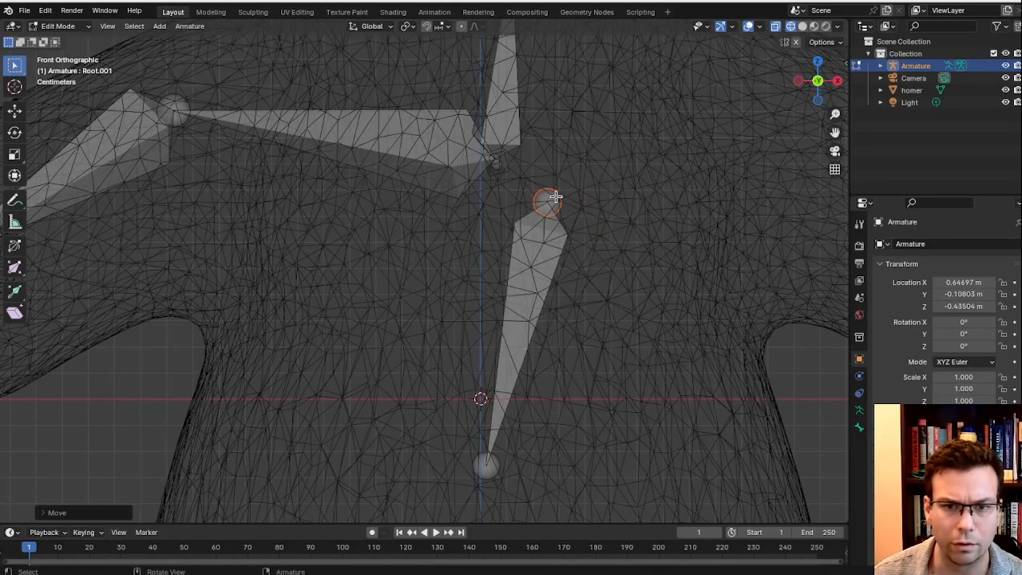
left_click(527, 239)
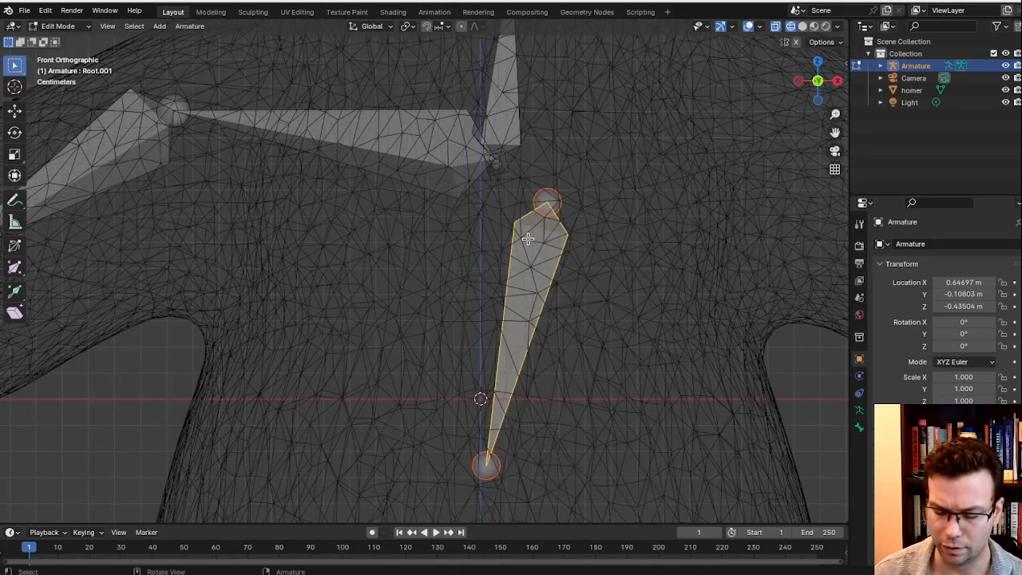
key("x")
left_click(529, 238)
Try stretching the Root bone's lower joint down to just above the 3D cursor, and check the bone's name.
scroll(504, 177, "up", 2)
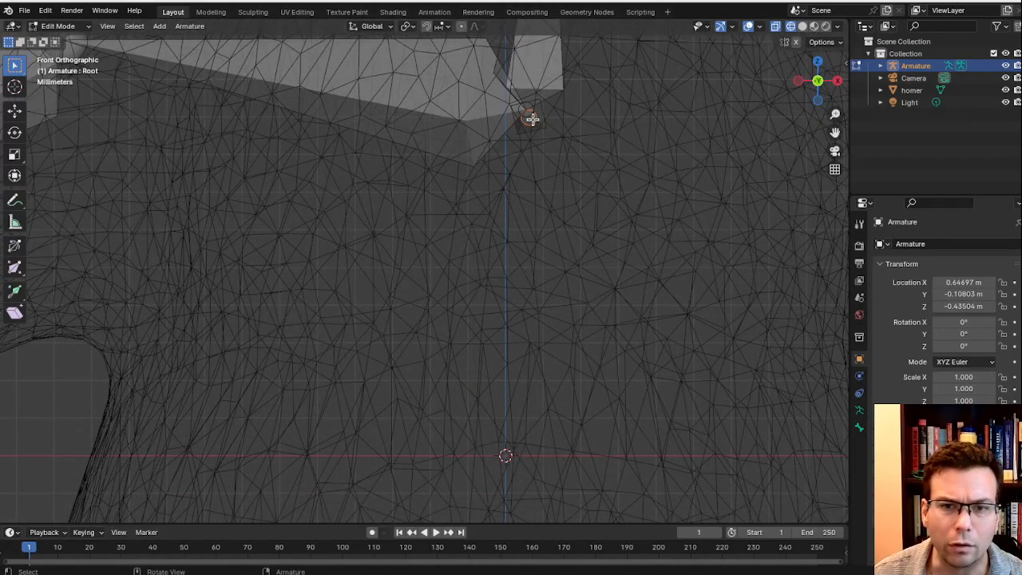
key("e")
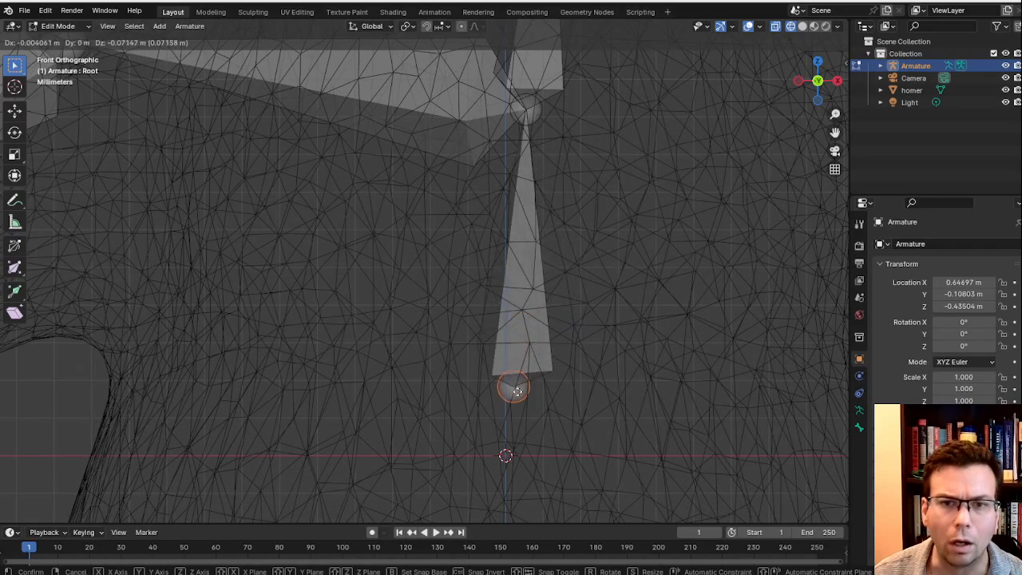
left_click(515, 377)
left_click(538, 106)
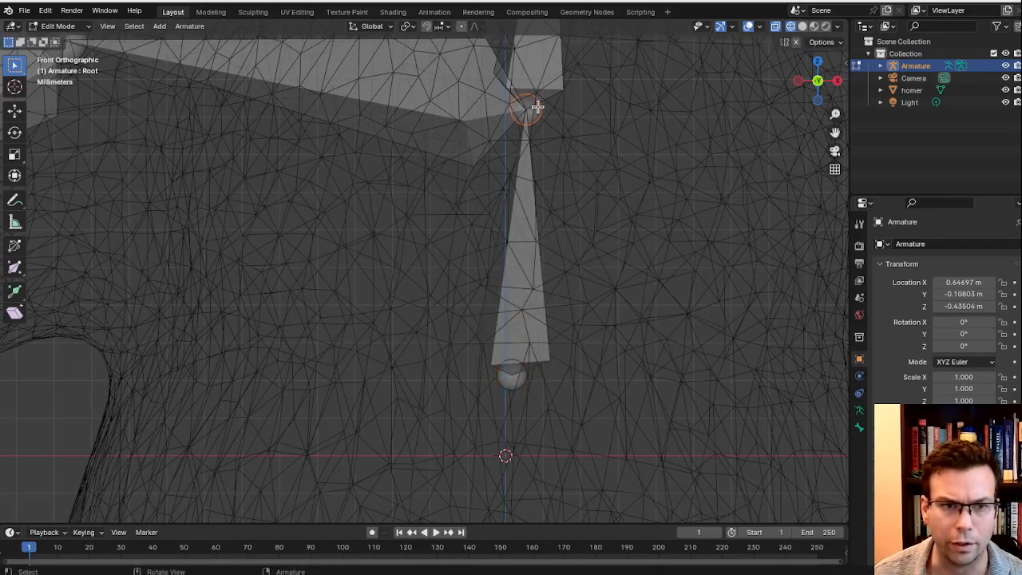
key("F2")
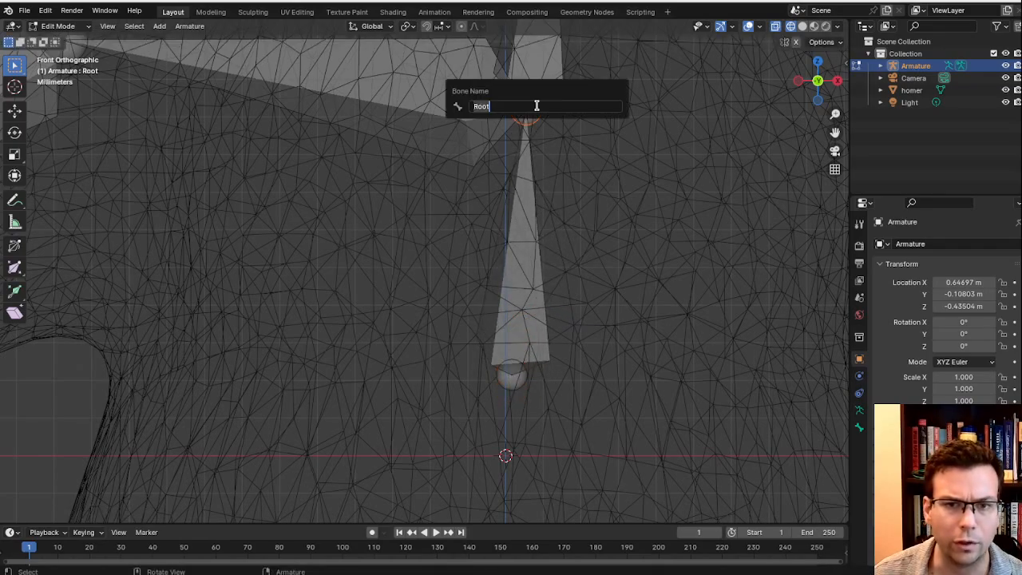
key("Return")
left_click(512, 377)
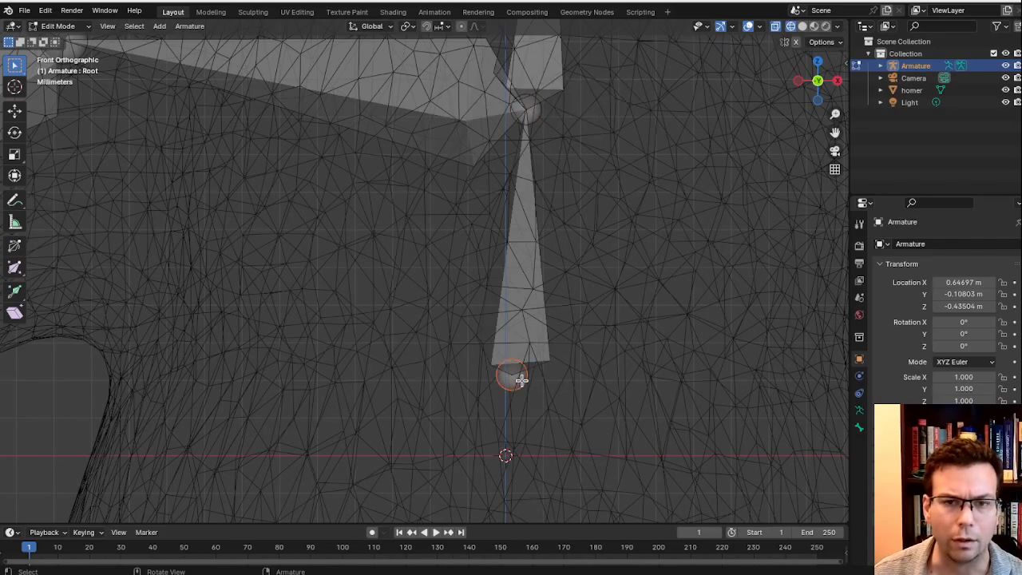
Extrude a spine bone from the Root joint at the chest down to about the height of the 3D cursor.
middle_click_drag(546, 294, 470, 296)
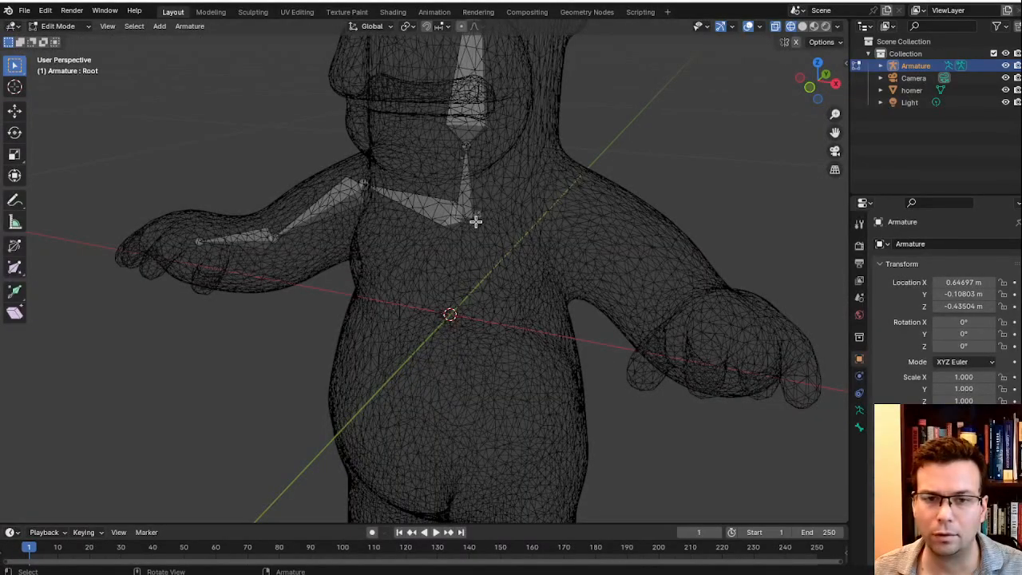
scroll(477, 214, "up", 6)
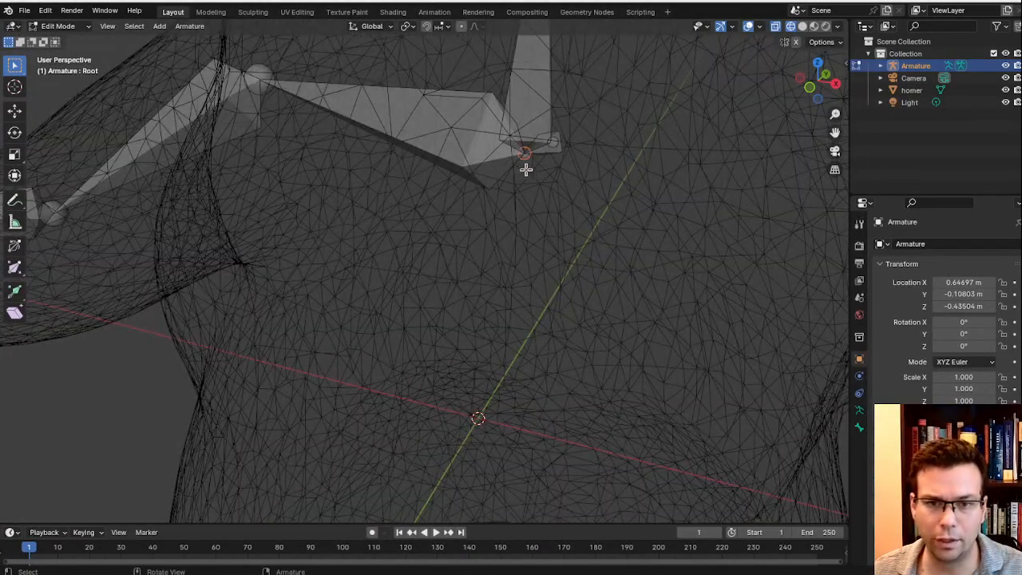
key("e")
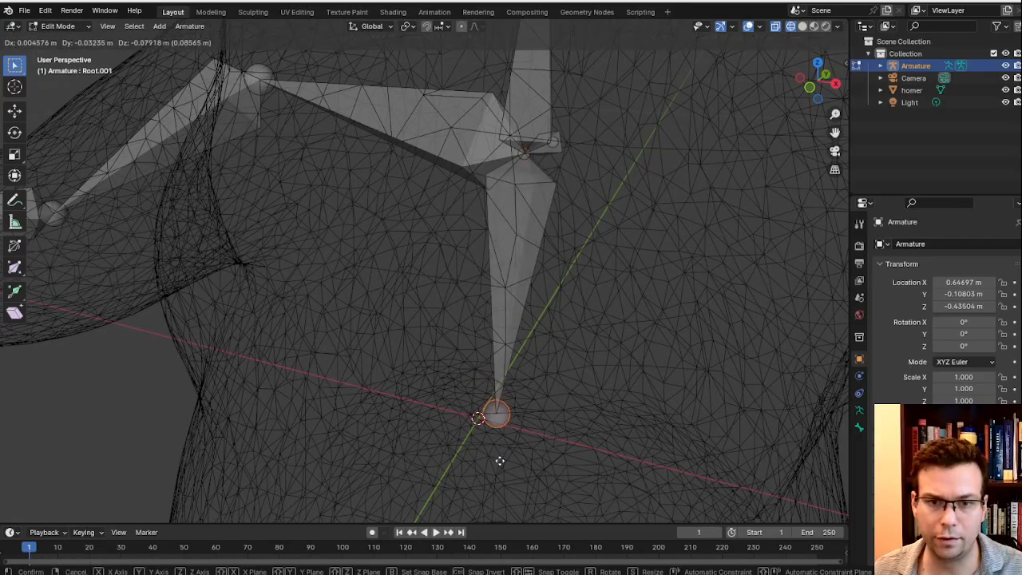
left_click(493, 477)
middle_click_drag(492, 477, 548, 421)
scroll(548, 420, "down", 8)
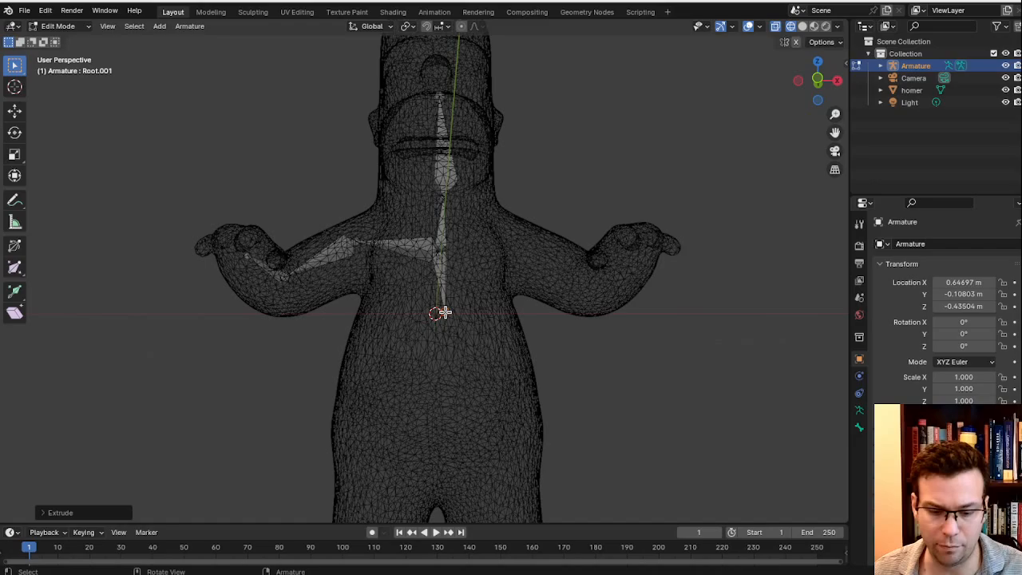
Move the new spine bone's lower joint to slightly below the 3D cursor, keeping it central in the torso from front and side.
key("g")
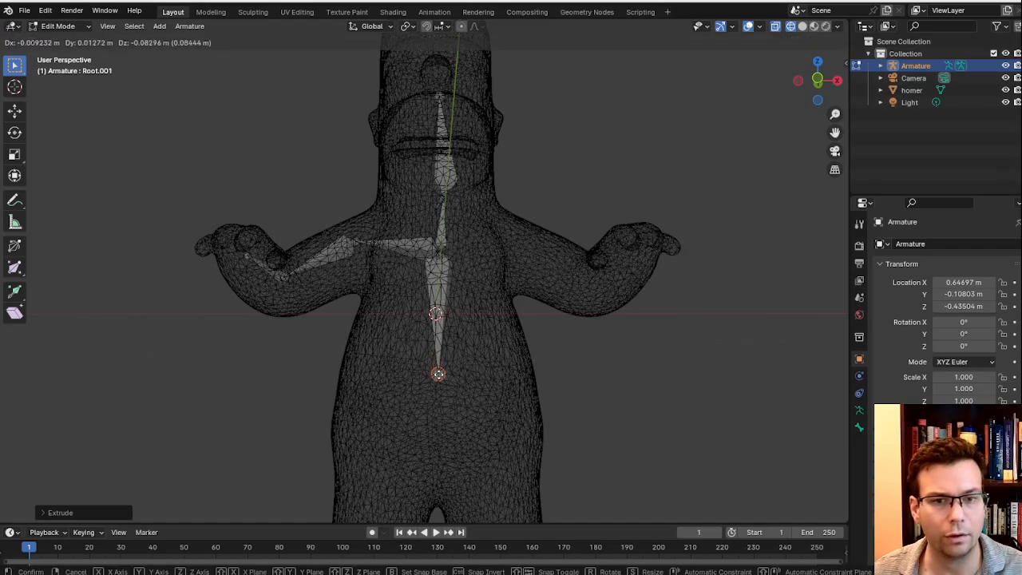
left_click(438, 374)
middle_click_drag(479, 376, 470, 398)
key("g")
left_click(436, 374)
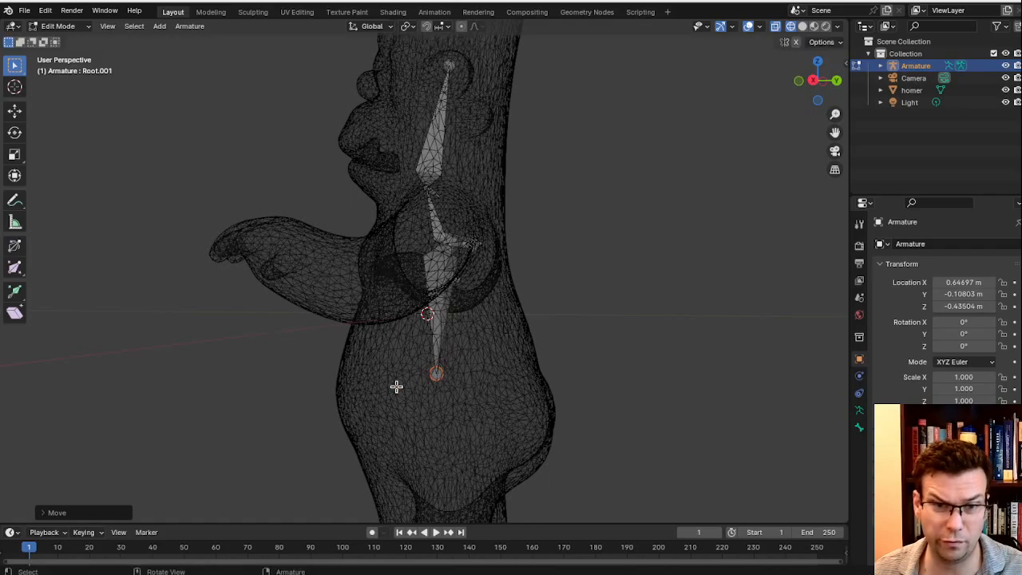
middle_click_drag(396, 387, 561, 385)
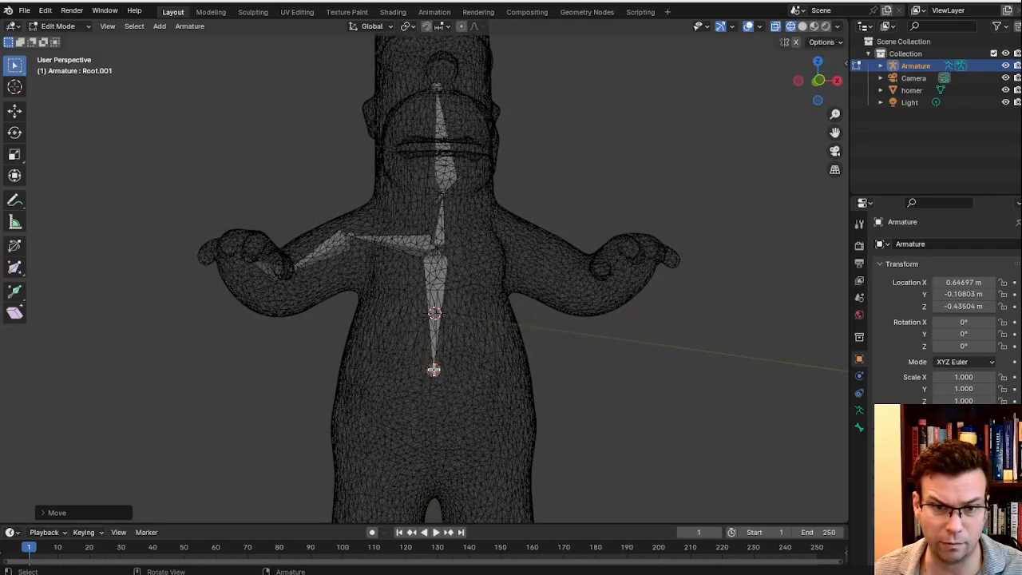
left_click(432, 369)
key("g")
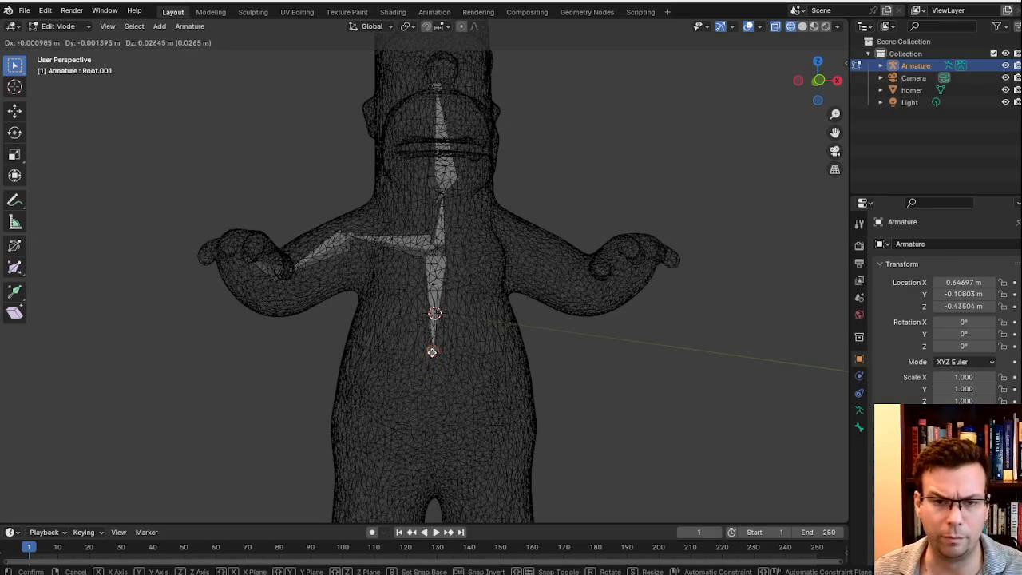
left_click(434, 350)
Rename the spine bone below Root as UpperAbdomen.
key("F2")
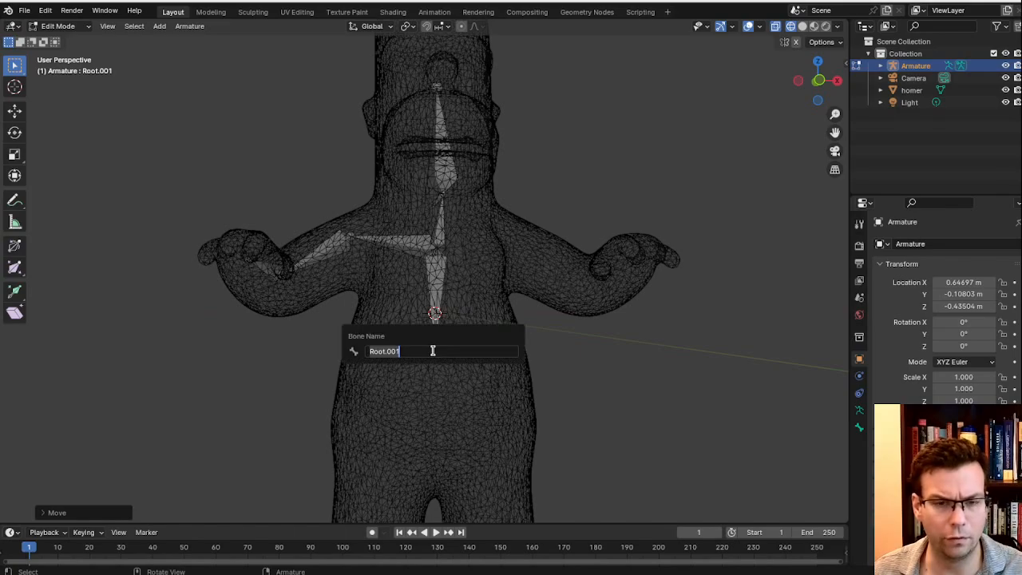
type("Upp")
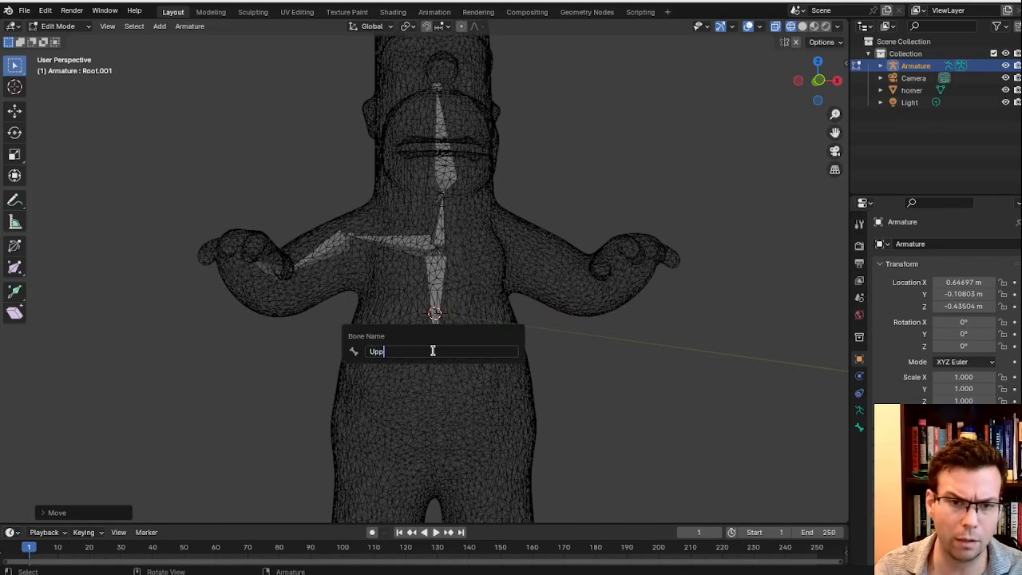
type("erAb")
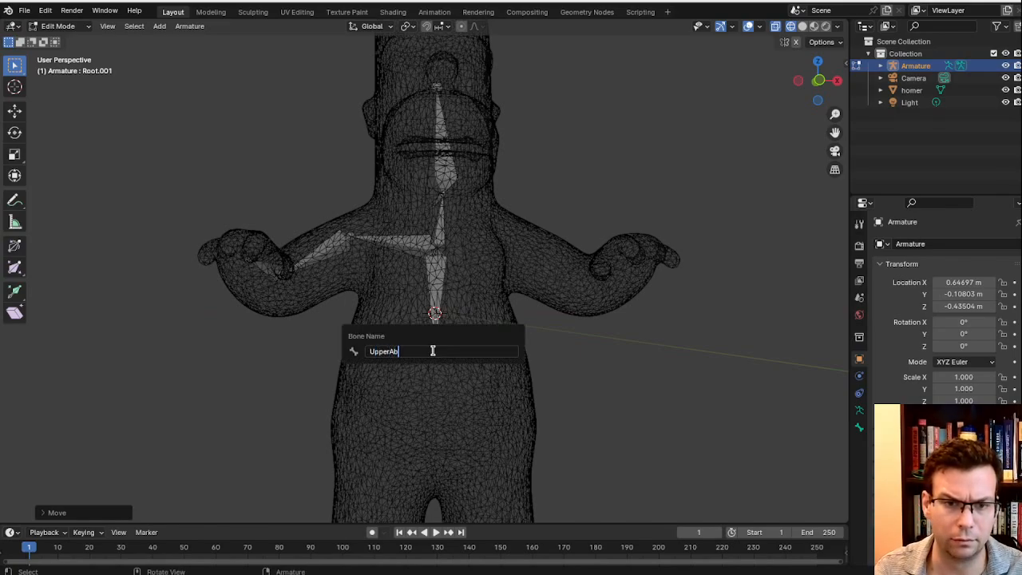
type("domen")
key("Return")
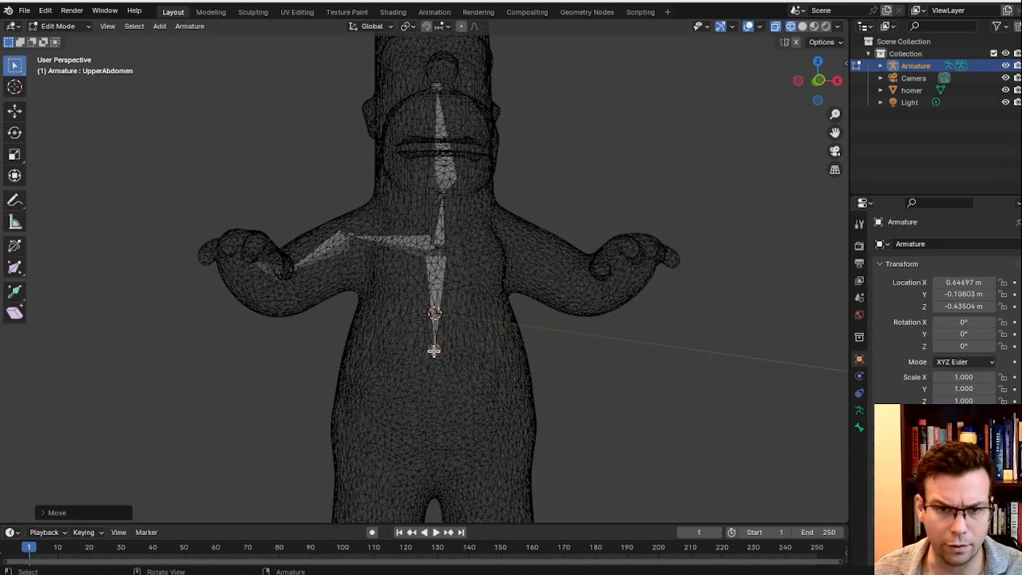
Extrude another bone from the UpperAbdomen tip straight down to just above Homer's crotch.
key("e")
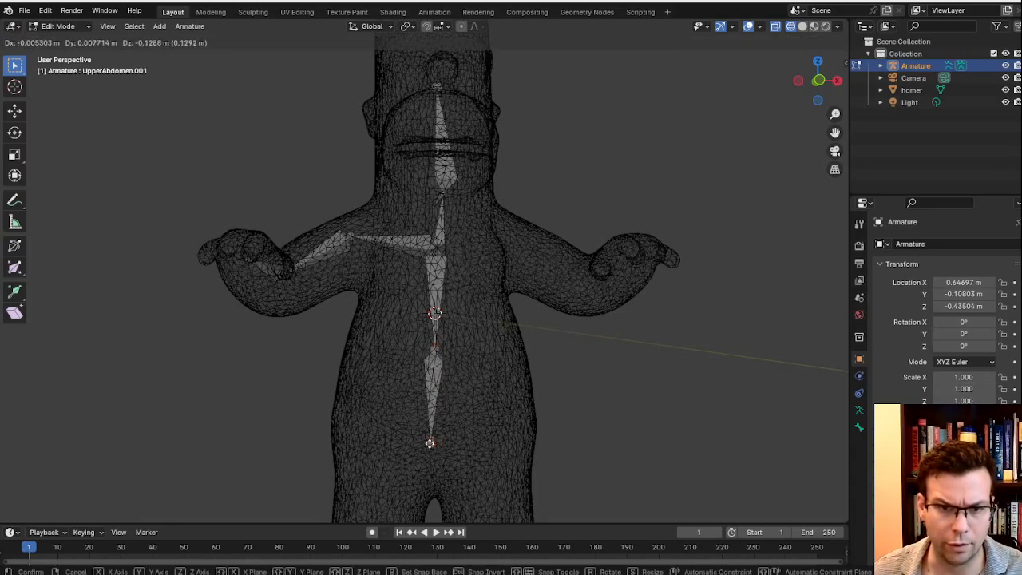
left_click(432, 458)
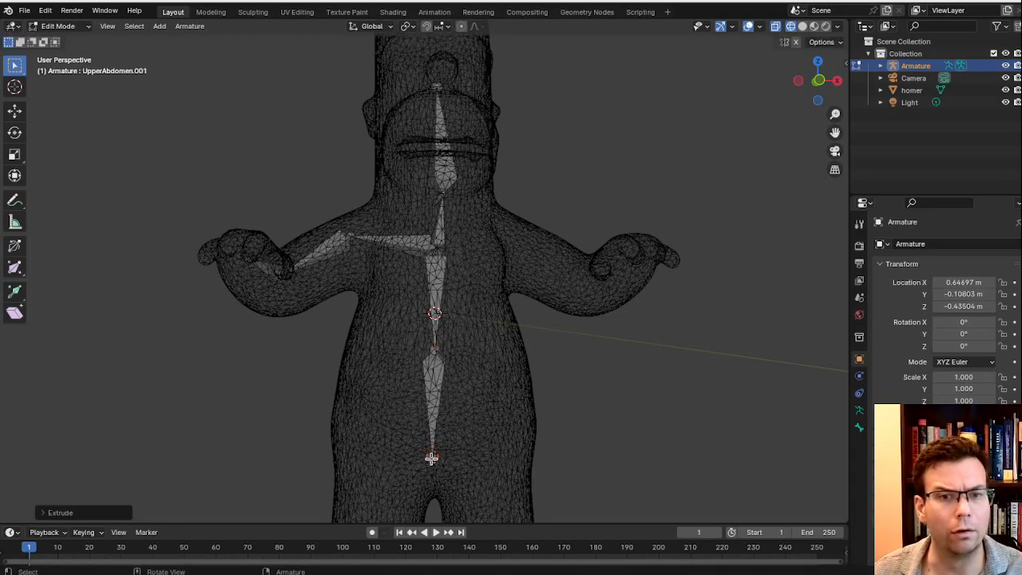
key("e")
left_click(431, 458)
Rename the bone below UpperAbdomen as LowerAbdomen.
key("F2")
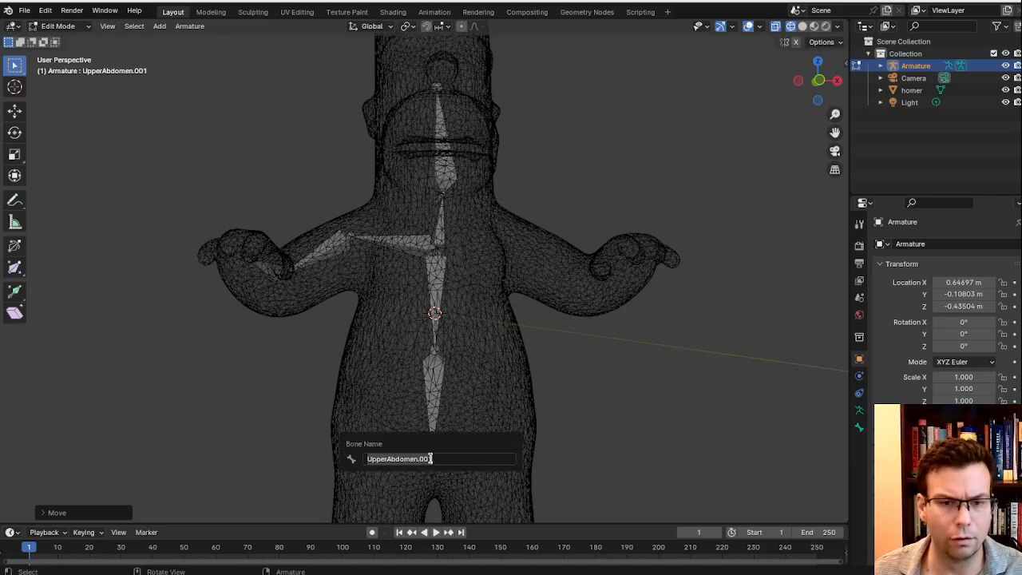
type("LowerAbdo")
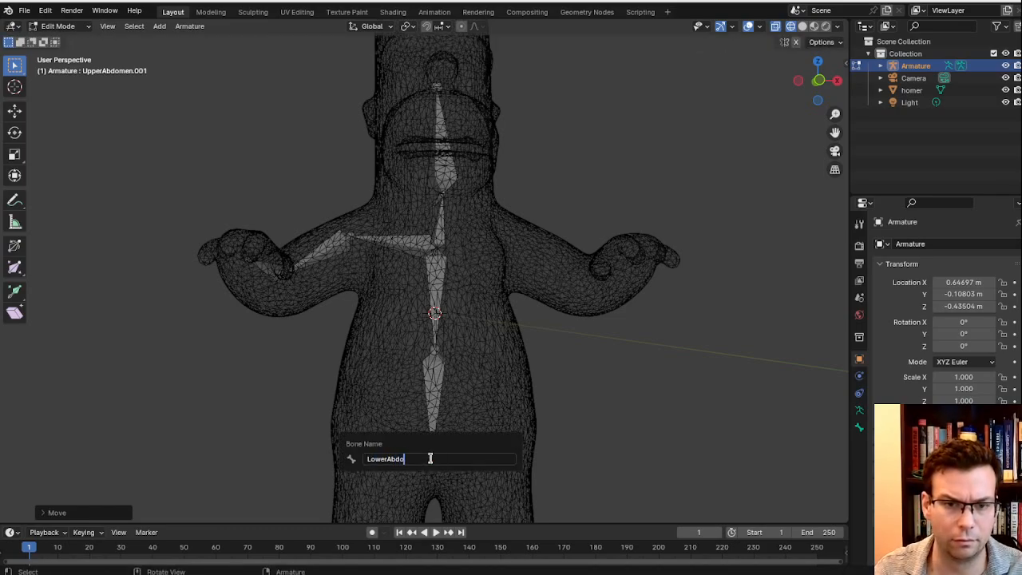
type("men")
key("Return")
middle_click_drag(652, 251, 491, 349)
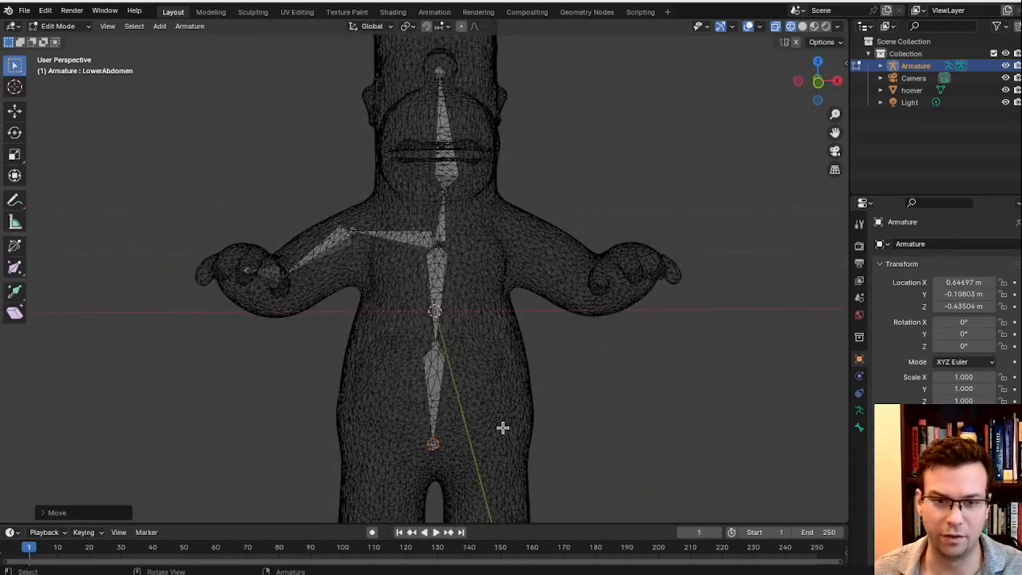
middle_click_drag(503, 427, 474, 302, "shift")
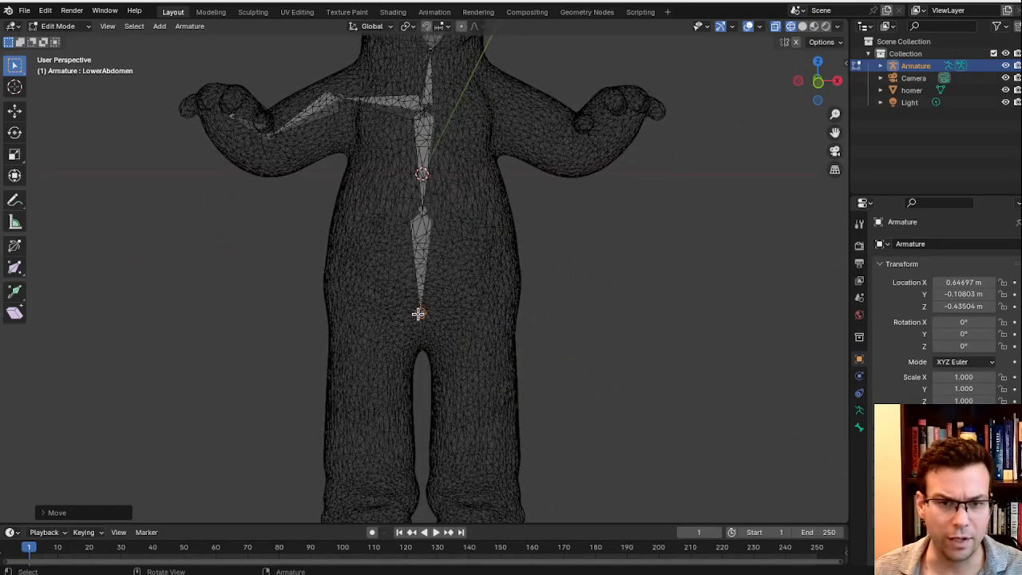
key("g")
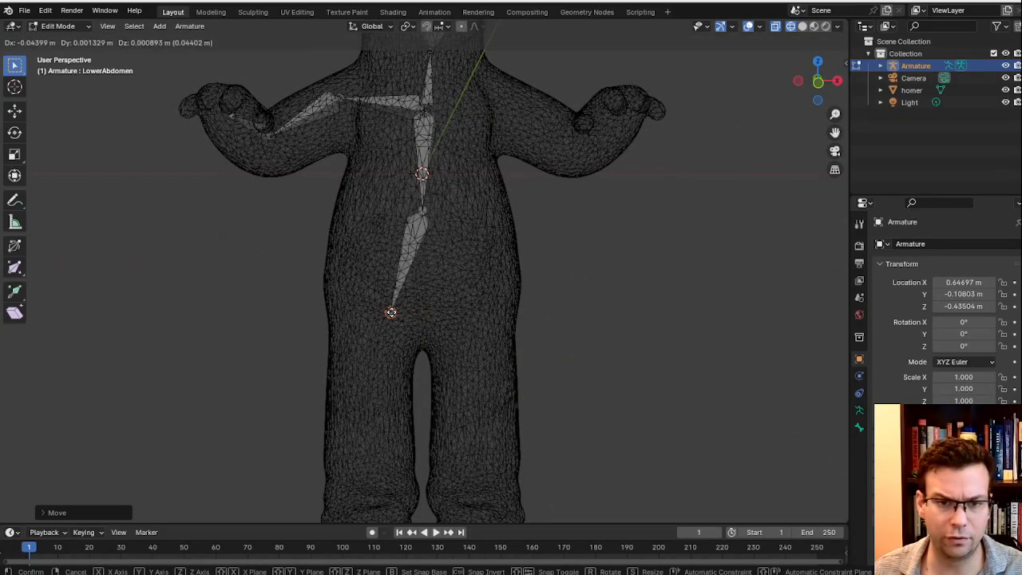
left_click(418, 314)
key("ctrl+z")
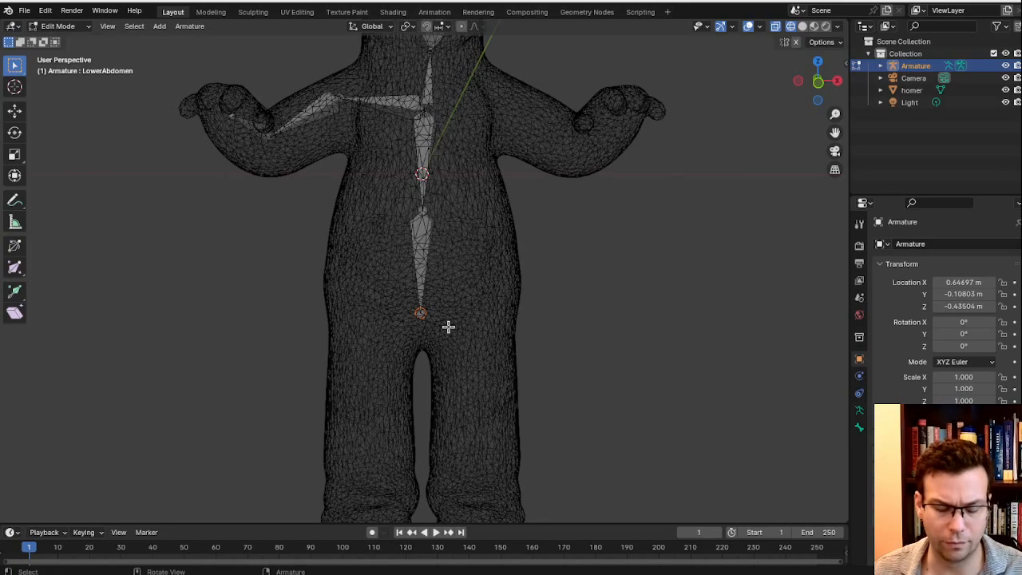
Extrude a bone from the LowerAbdomen tip sideways into Homer's right hip and rename it Hip.R.
key("e")
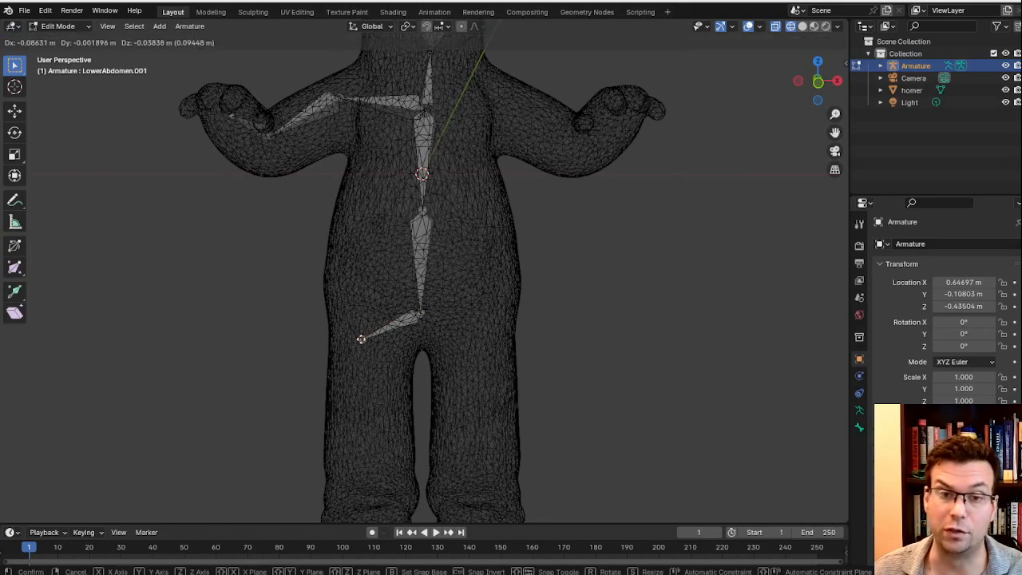
left_click(361, 338)
key("F2")
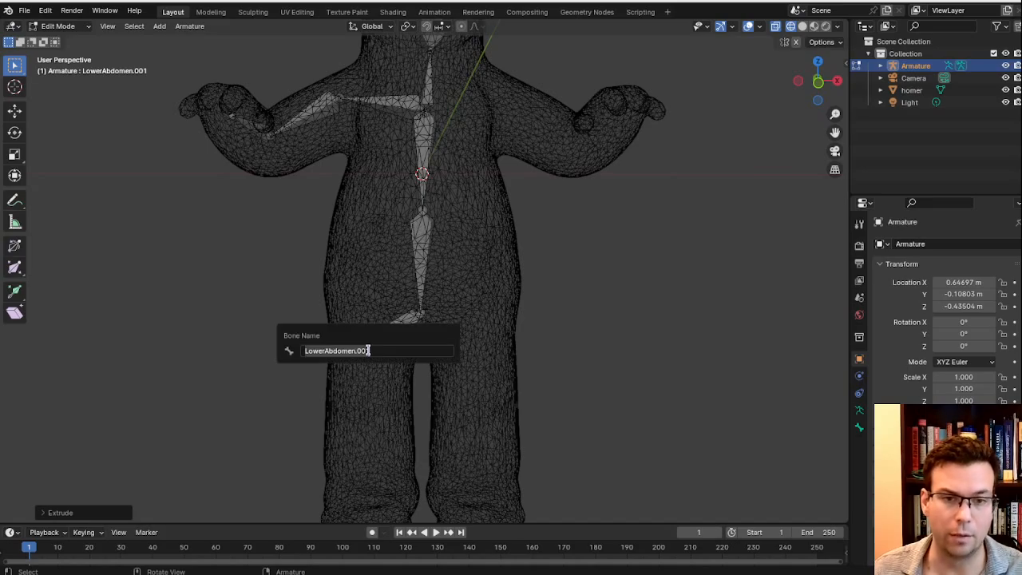
type("Hip.R")
key("Return")
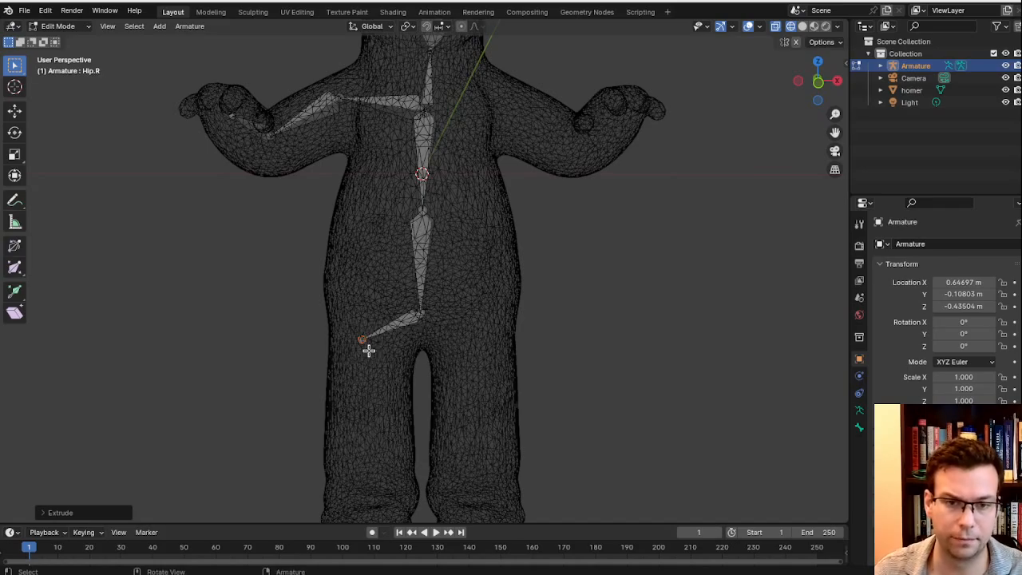
Raise the tip of Hip.R so the bone runs nearly level from the LowerAbdomen tip to the top of the right leg.
mouse_move(380, 343)
middle_mouse_down()
mouse_move(552, 390)
mouse_move(491, 356)
mouse_move(393, 349)
middle_mouse_up()
left_click_drag(349, 346, 342, 302)
middle_click_drag(351, 332, 372, 324)
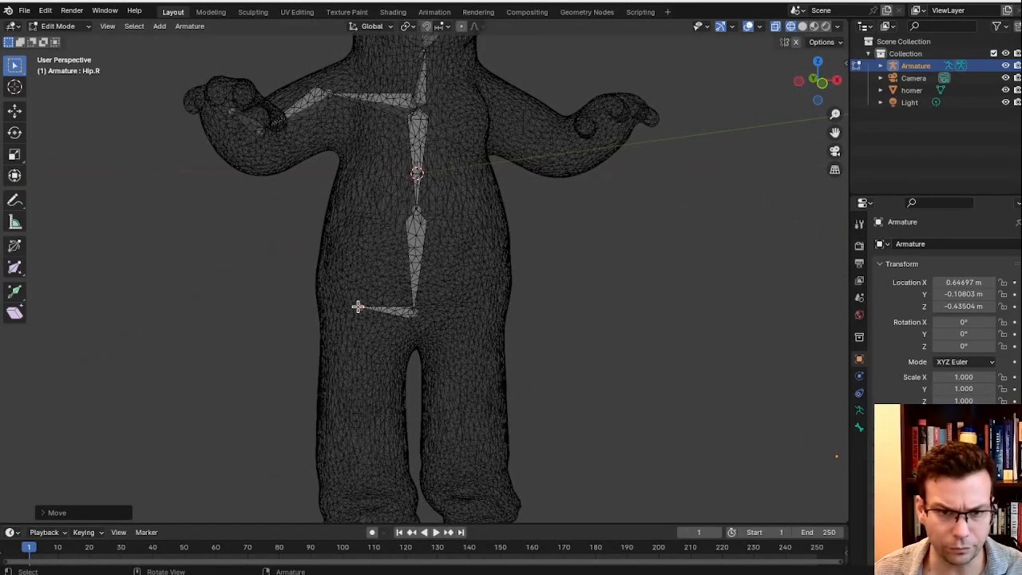
Extrude a bone from the Hip.R tip down to the right knee and adjust its lower joint to sit inside the leg from the side.
key("e")
left_click(348, 414)
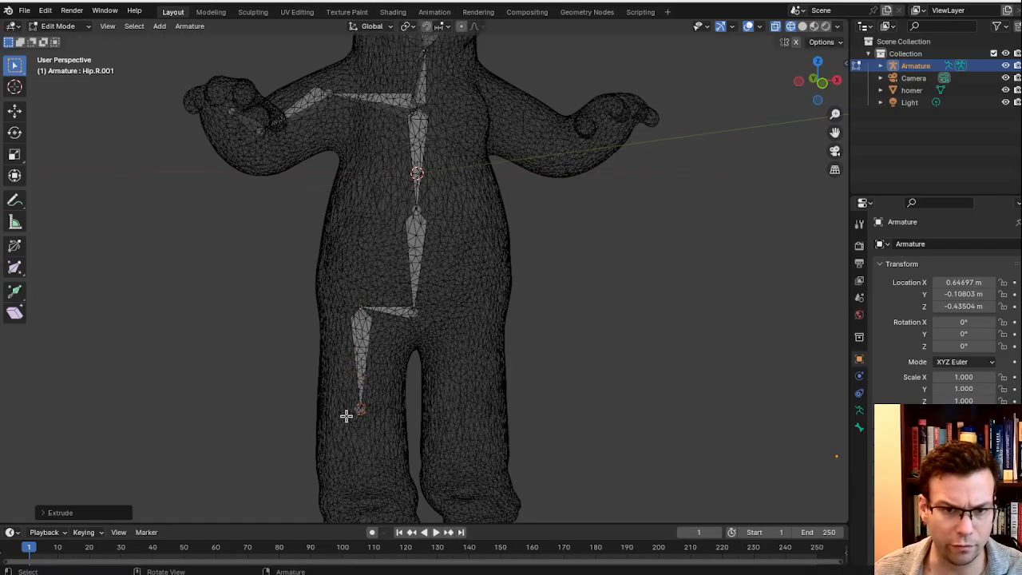
middle_click_drag(347, 416, 426, 432)
left_click_drag(391, 432, 378, 427)
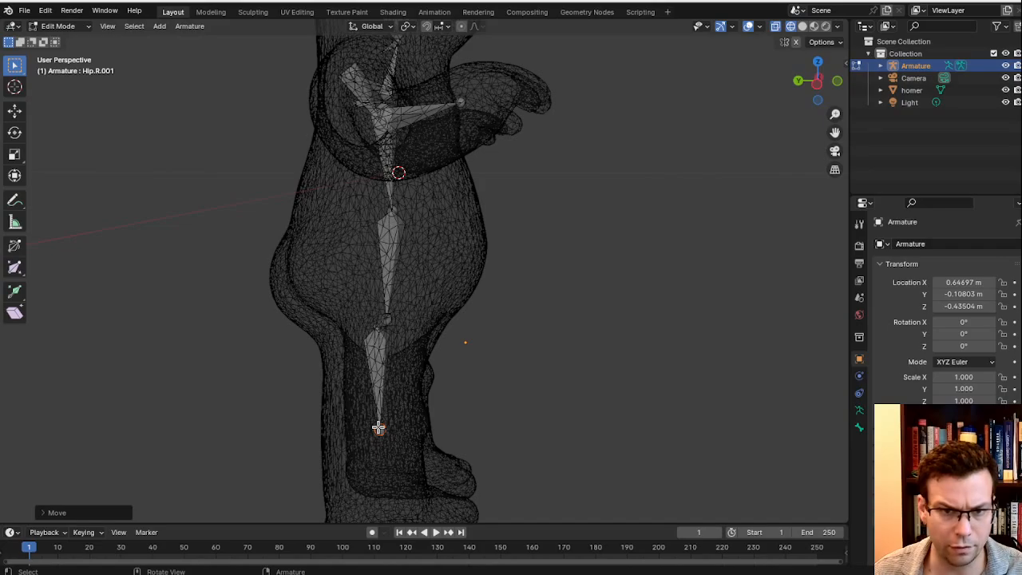
Rename the right upper leg bone as Knee.R.
key("F2")
type("Knee.")
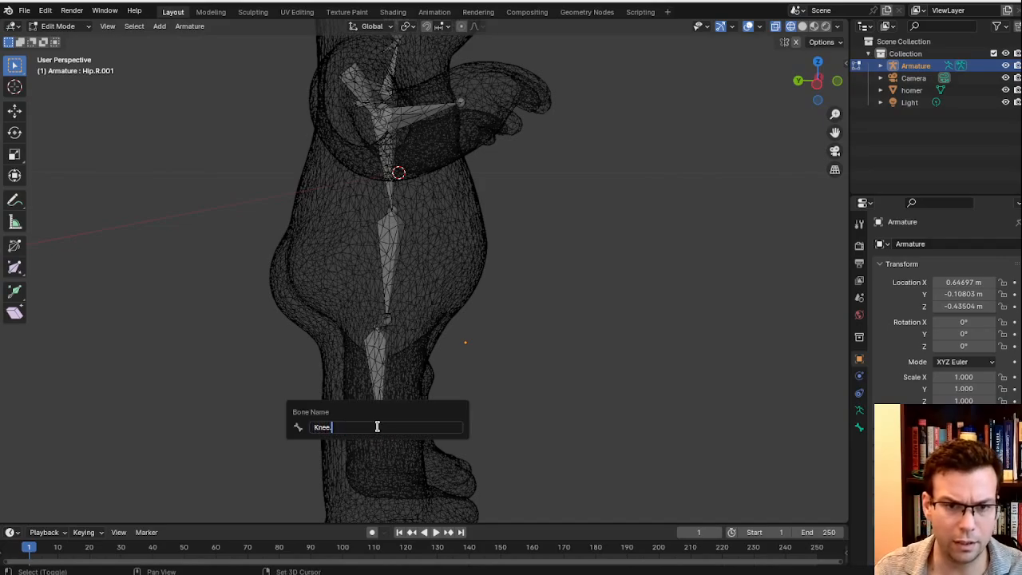
type("R")
key("Return")
Extrude a bone from the Knee.R tip down to the right ankle and rename it Foot with the right-side suffix.
middle_click_drag(416, 430, 340, 299)
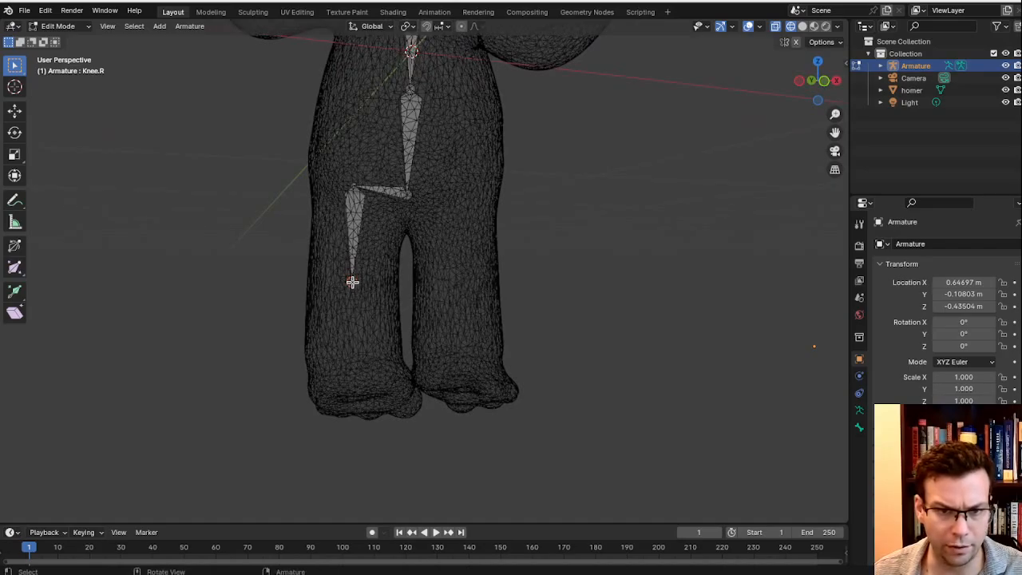
key("e")
left_click(359, 372)
mouse_move(359, 372)
middle_mouse_down()
mouse_move(440, 413)
mouse_move(479, 413)
mouse_move(388, 416)
mouse_move(357, 390)
middle_mouse_up()
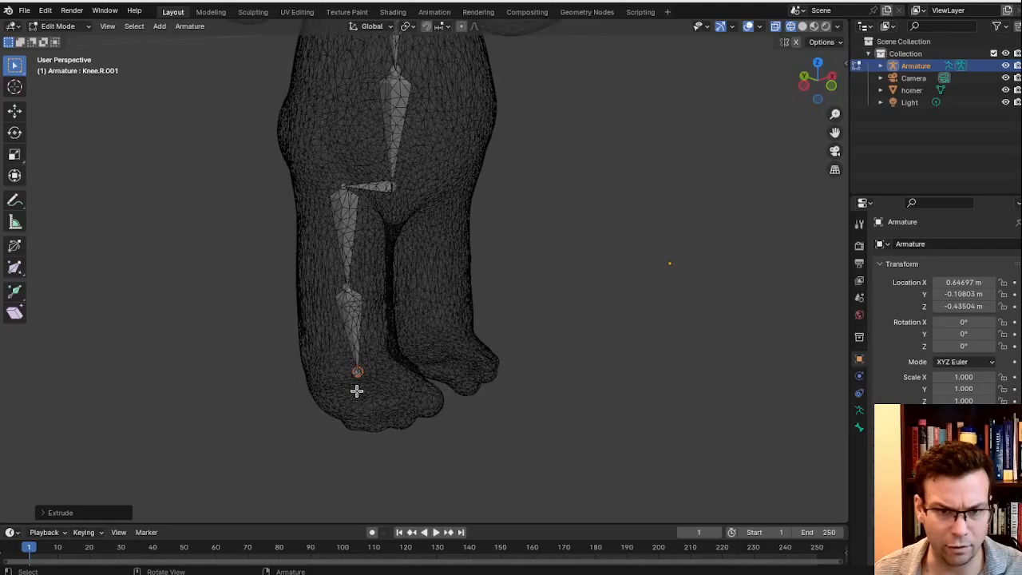
key("F2")
type("Foot")
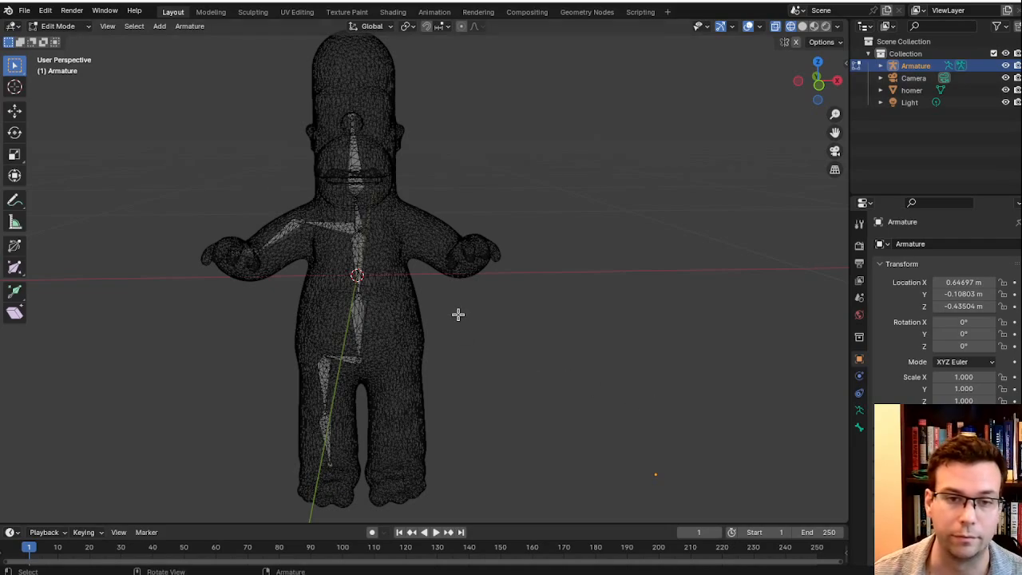
Select all bones of the armature and symmetrize them to create the left arm and leg bones.
key("a")
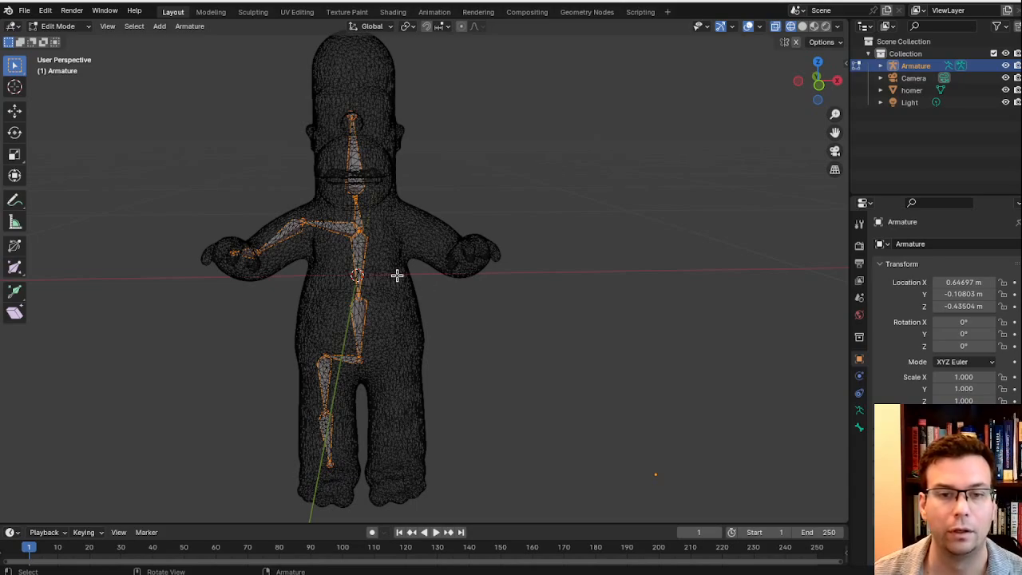
right_click(357, 242)
mouse_move(357, 244)
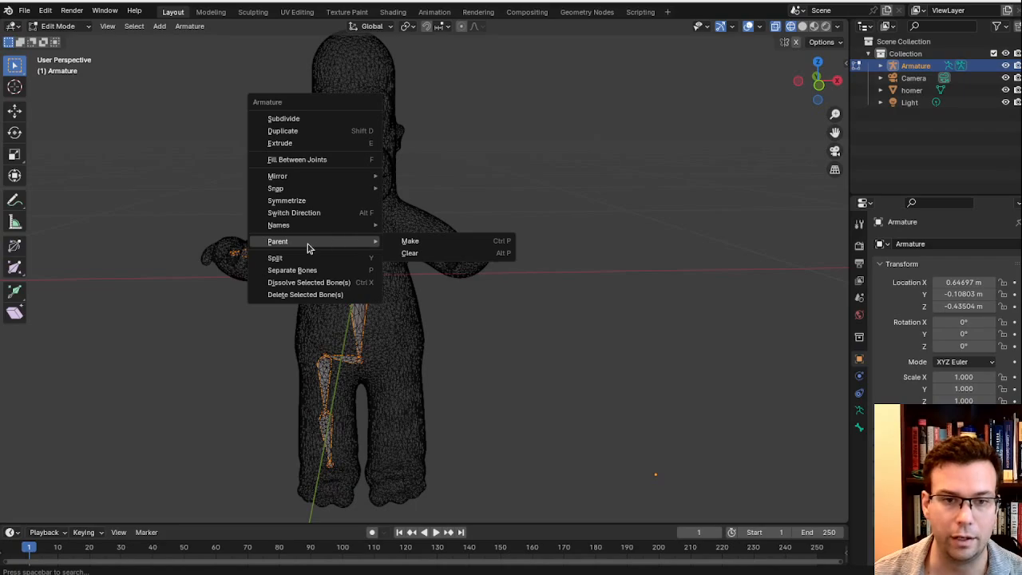
left_click(300, 201)
scroll(535, 280, "down", 3)
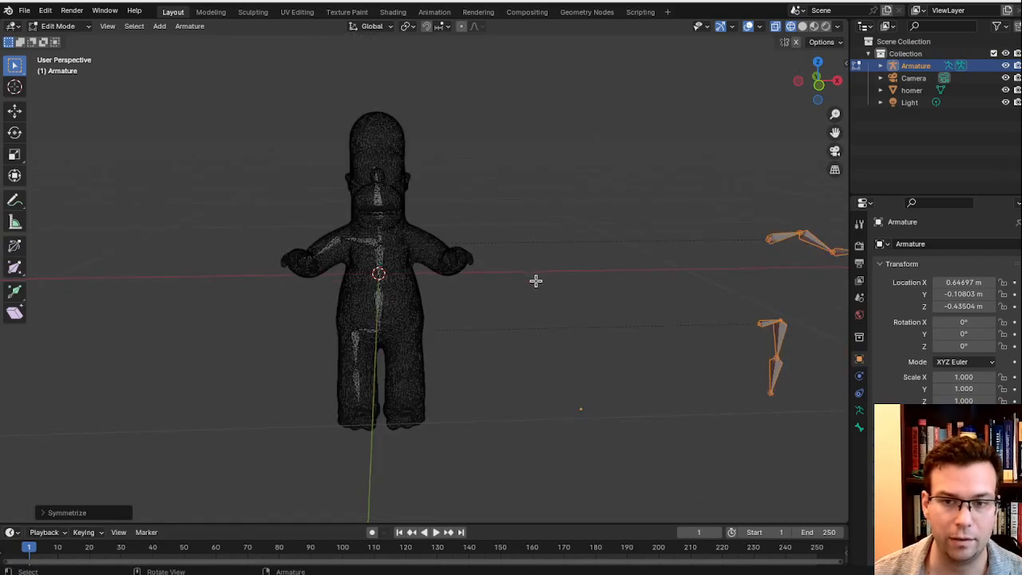
left_click(567, 279)
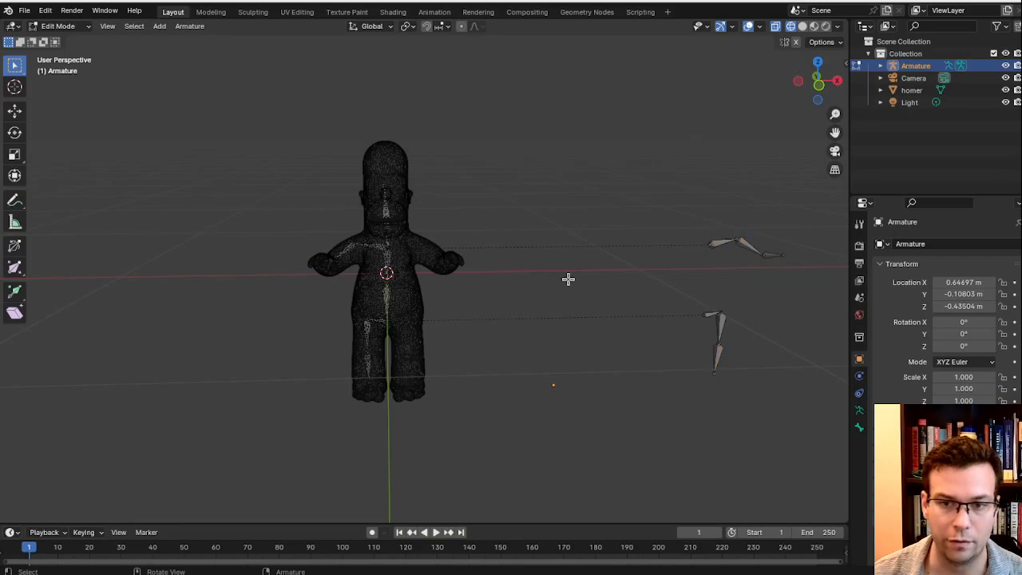
Check the name given to the mirrored shoulder bone.
left_click_drag(631, 179, 822, 443)
left_click(712, 283)
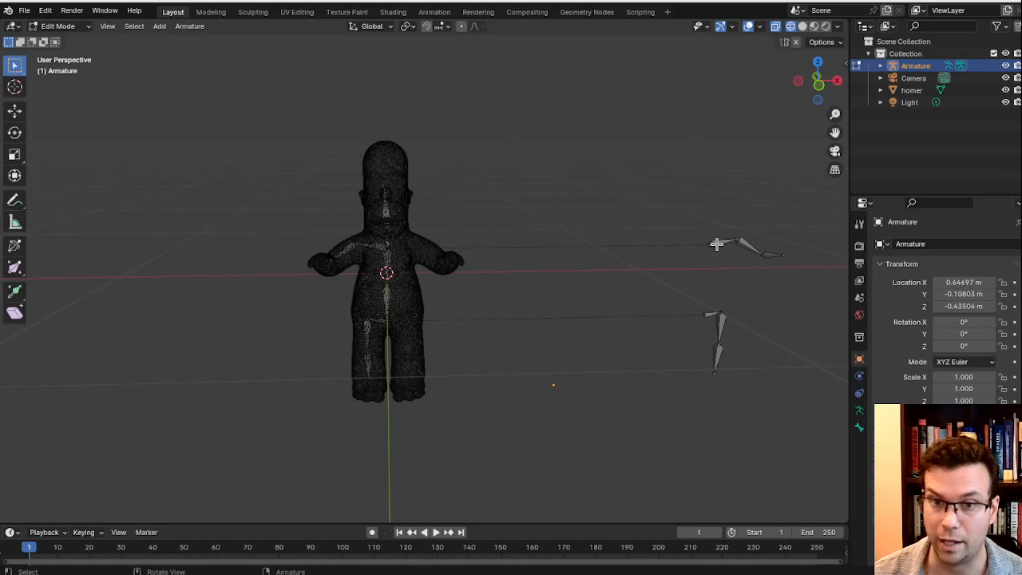
left_click(716, 245)
key("F2")
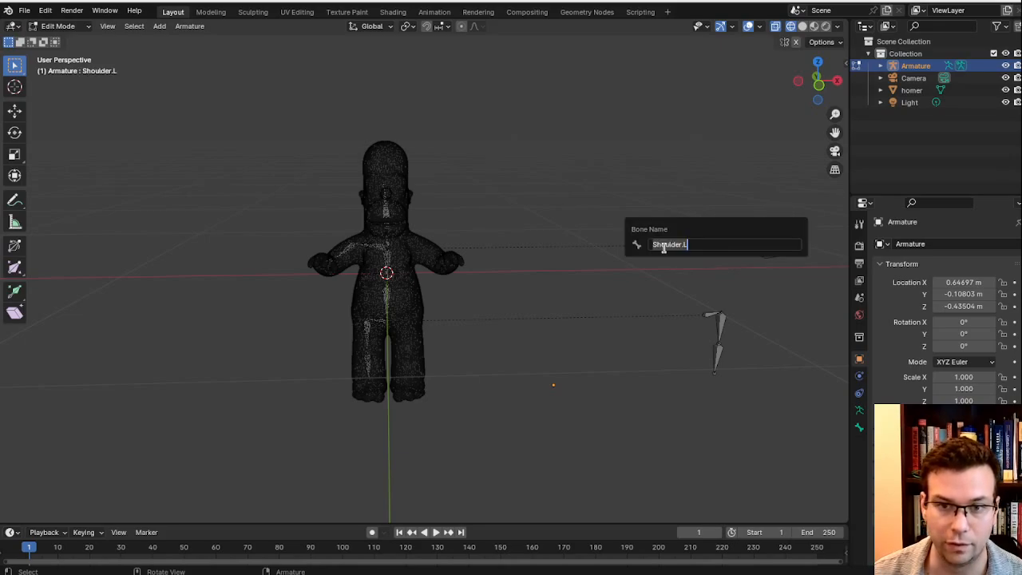
key("Return")
left_click(679, 224)
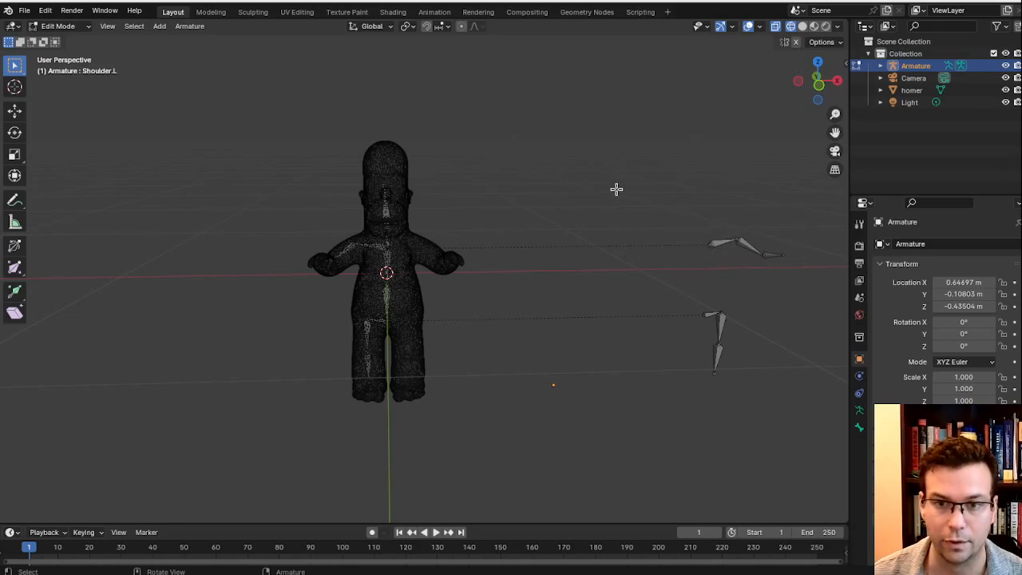
Move all the mirrored arm and leg bones together to just beside Homer's left side.
left_click_drag(616, 189, 823, 412)
key("g")
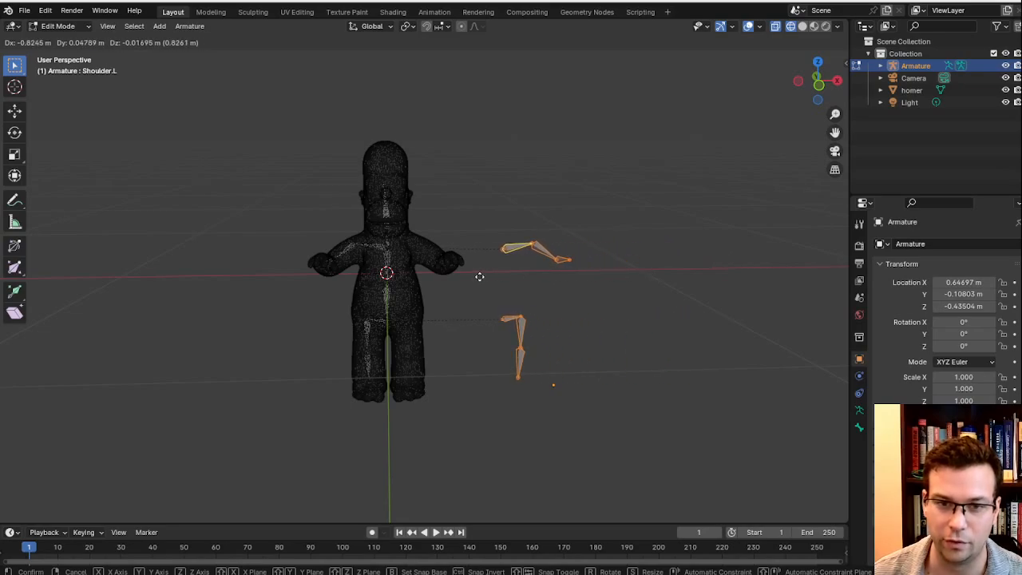
left_click(417, 275)
scroll(527, 279, "up", 5)
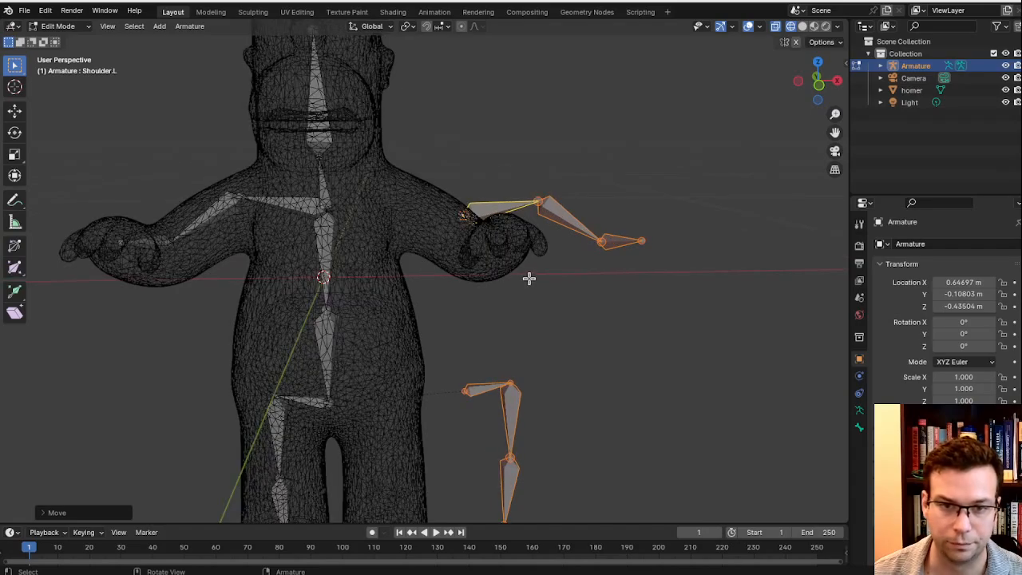
left_click(529, 278)
Parent Shoulder.L to the Root bone with the Connected option.
middle_click_drag(492, 165, 495, 236)
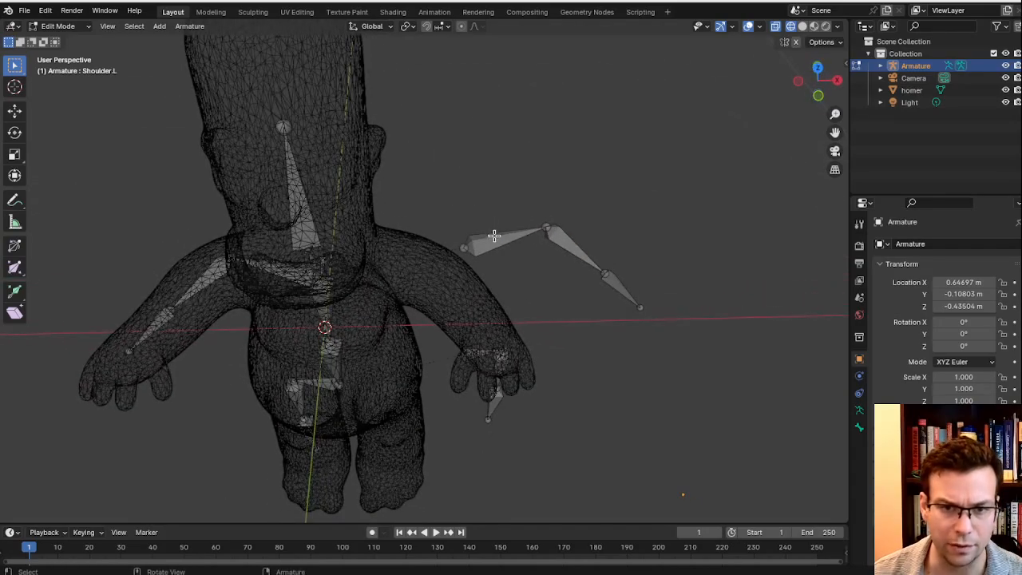
left_click(494, 236)
middle_click_drag(410, 319, 216, 208)
scroll(347, 205, "up", 5)
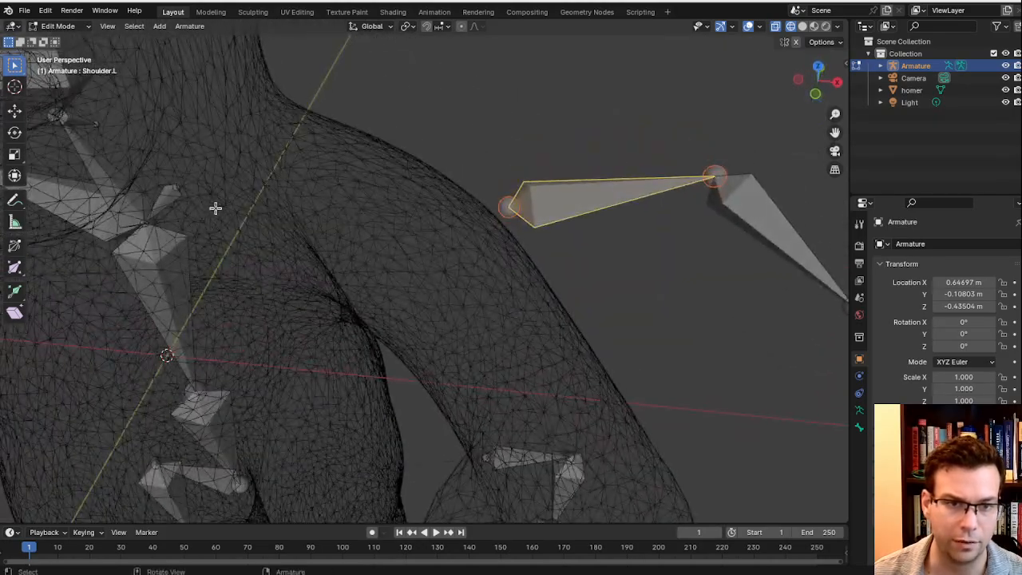
left_click(170, 197, "shift")
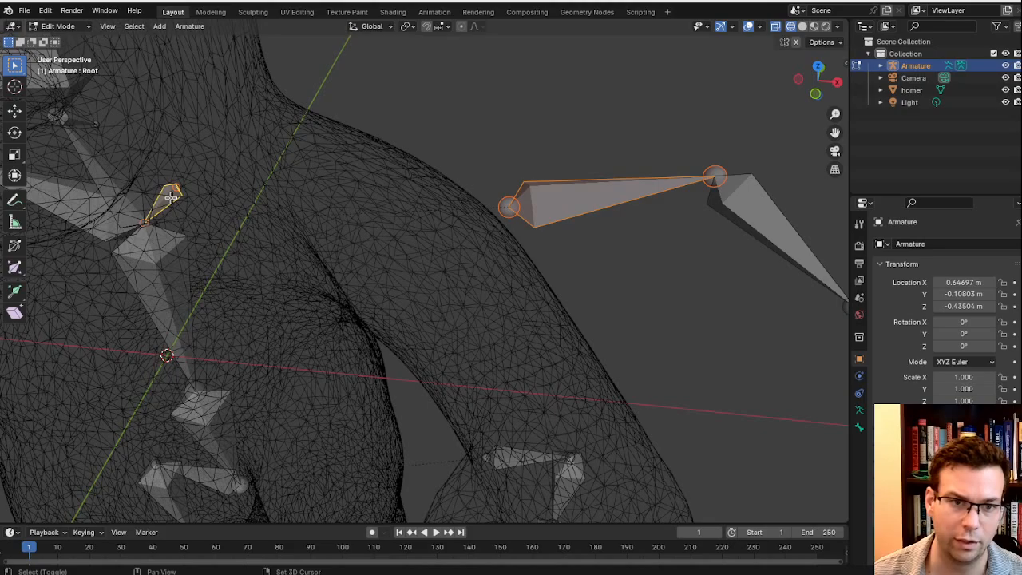
right_click(539, 203)
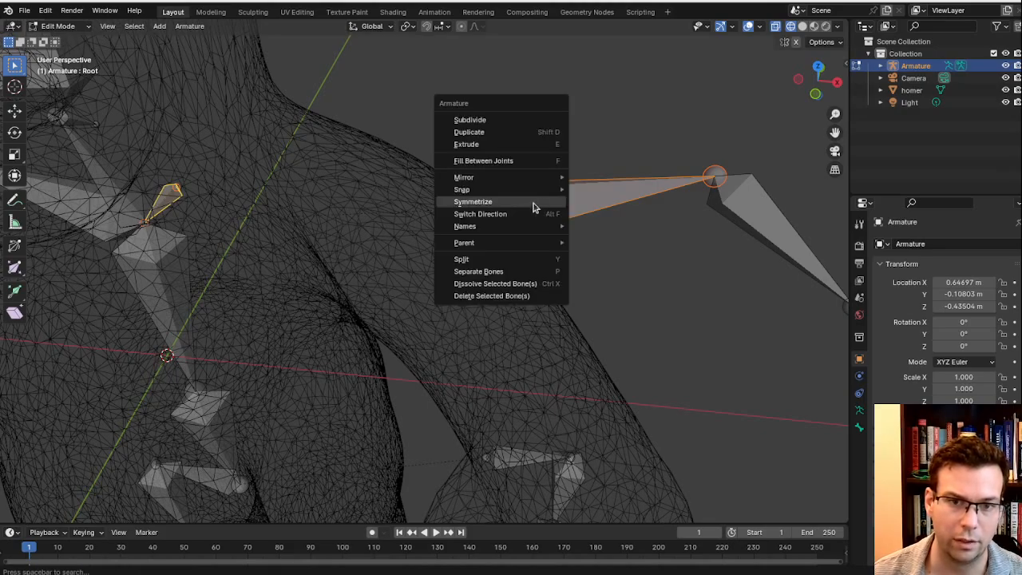
mouse_move(505, 246)
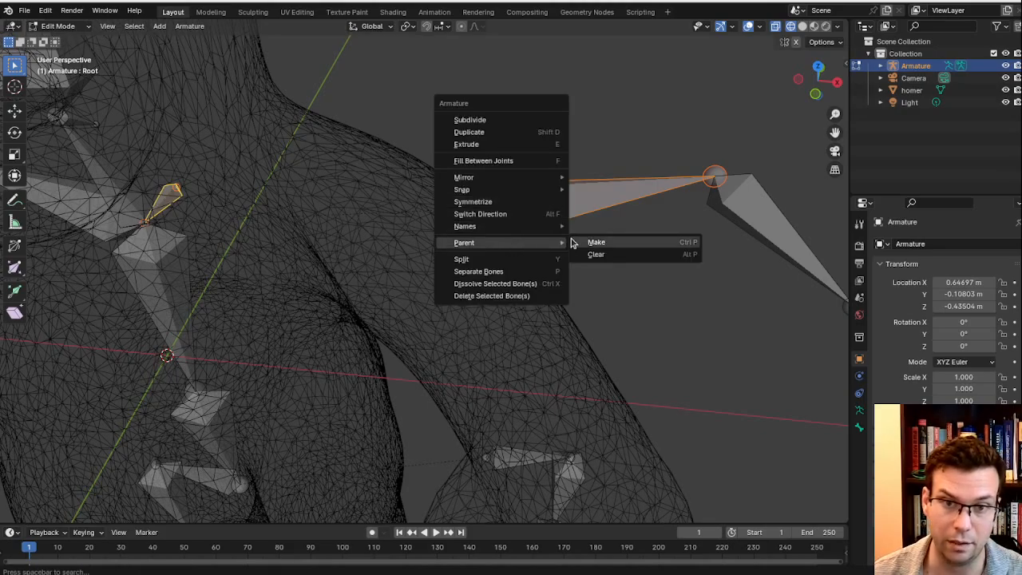
left_click(607, 243)
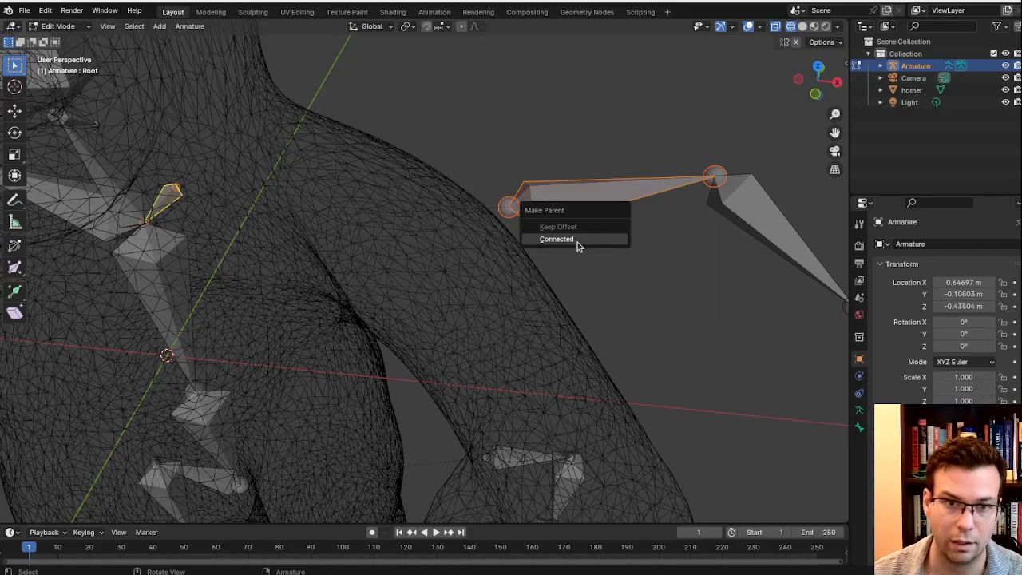
left_click(577, 242)
middle_click_drag(448, 266, 493, 245)
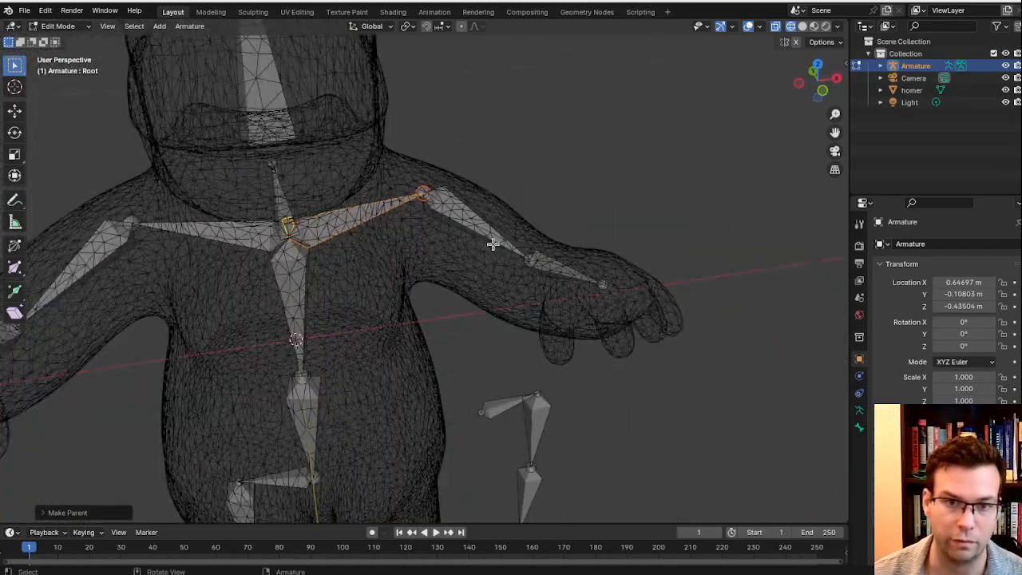
left_click(553, 201)
Shift the Wrist.L tip and the left elbow joint slightly so they sit centrally inside the left forearm.
middle_click_drag(553, 201, 250, 358)
left_click(234, 381)
key("g")
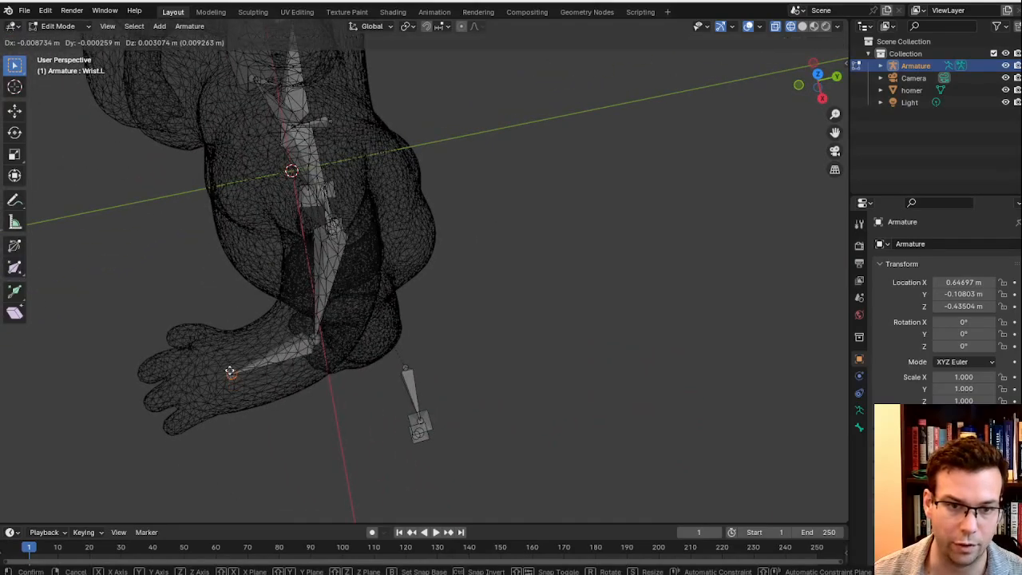
left_click(225, 370)
left_click(314, 341)
key("g")
left_click(311, 335)
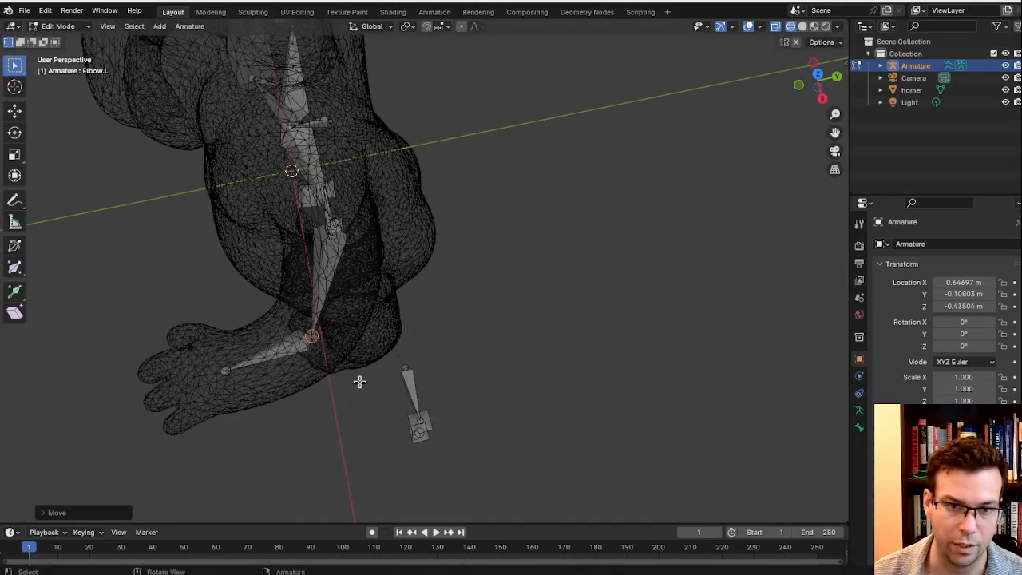
Parent Hip.L to the LowerAbdomen bone with the Connected option so the left leg bones attach inside Homer's left leg.
middle_click_drag(299, 427, 587, 391)
scroll(587, 391, "down", 5)
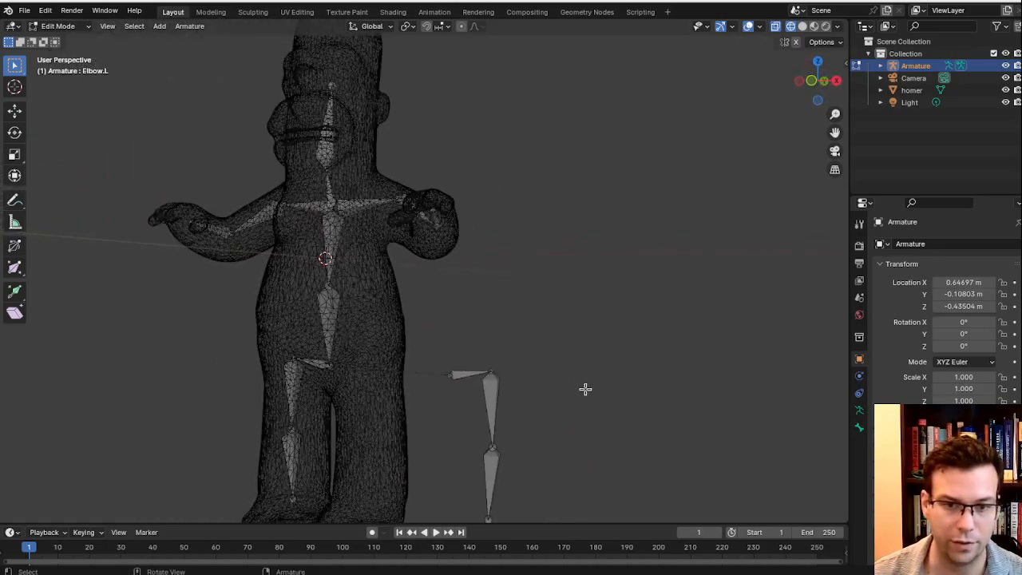
left_click_drag(540, 311, 438, 478)
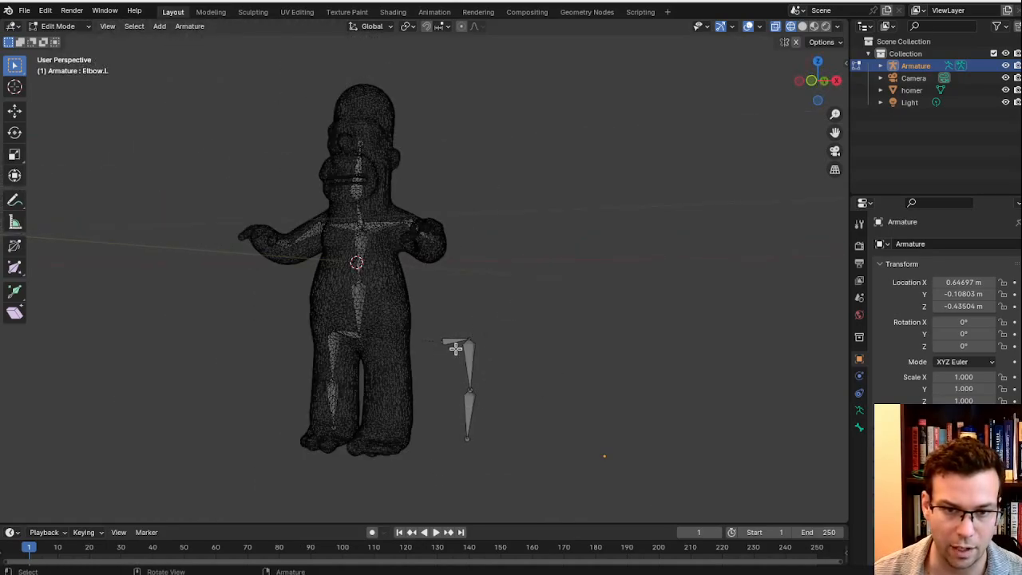
scroll(488, 371, "up", 5)
left_click(492, 458)
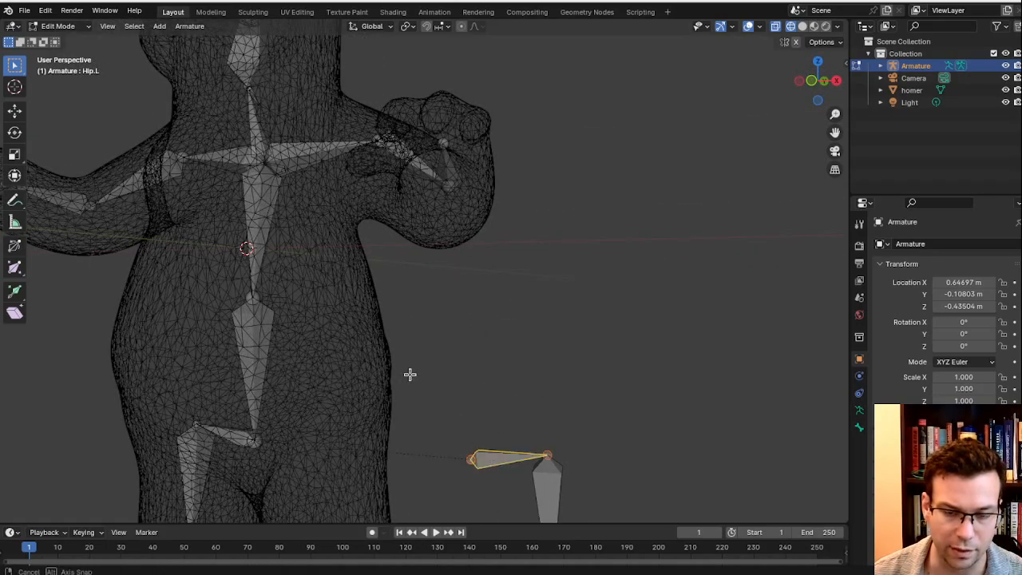
middle_click_drag(411, 372, 447, 285)
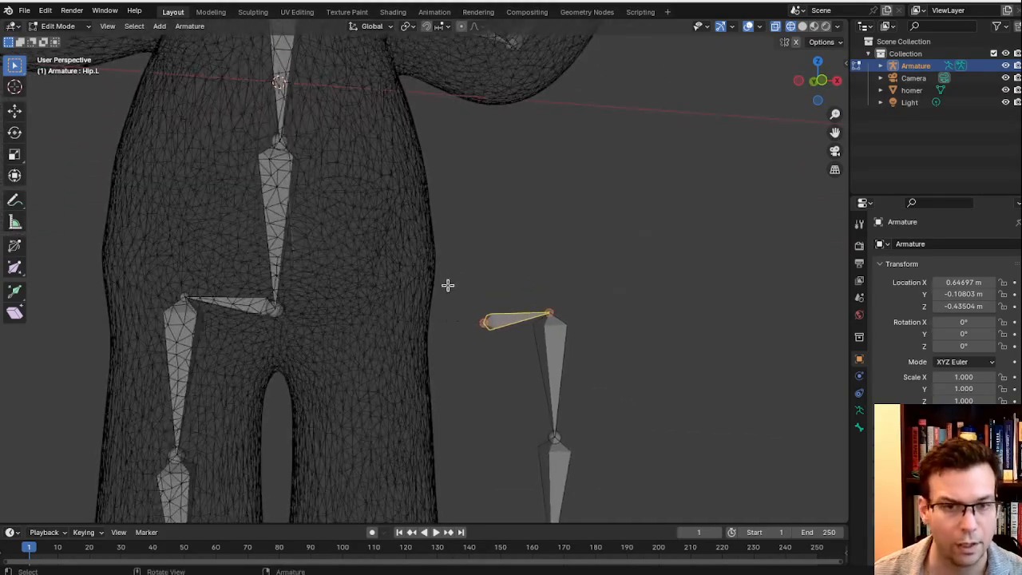
left_click(274, 215, "shift")
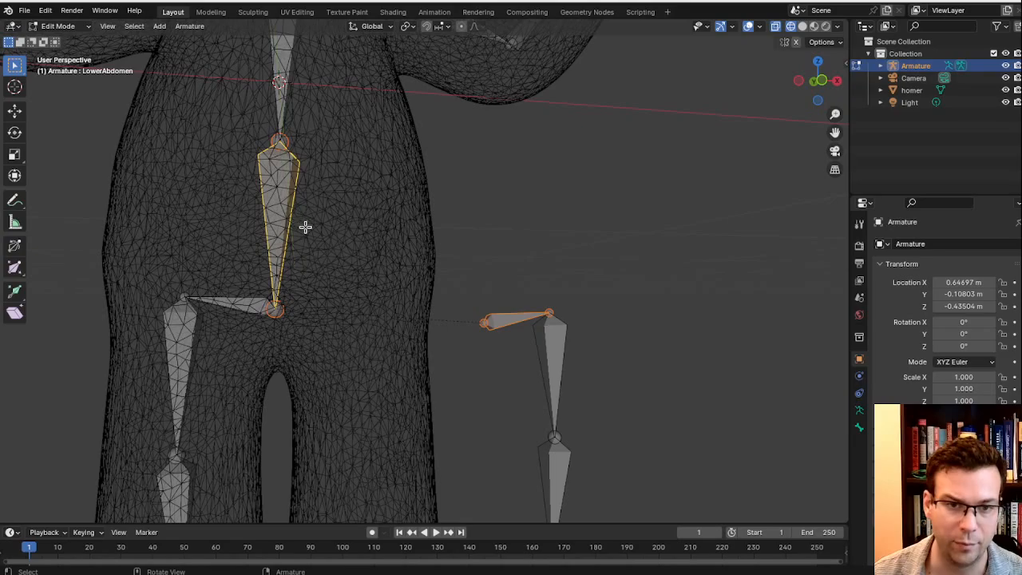
right_click(272, 201)
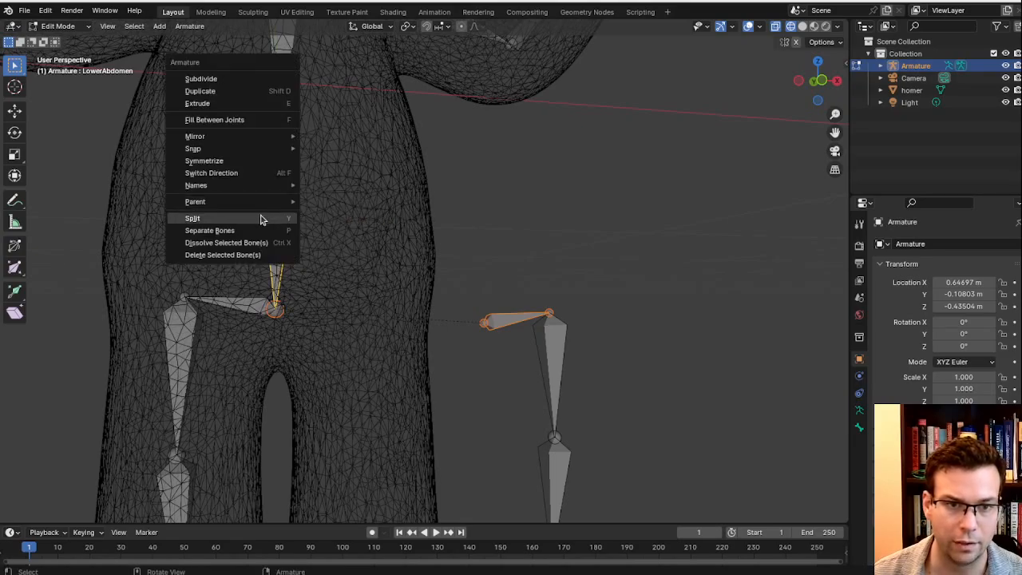
mouse_move(261, 204)
left_click(342, 203)
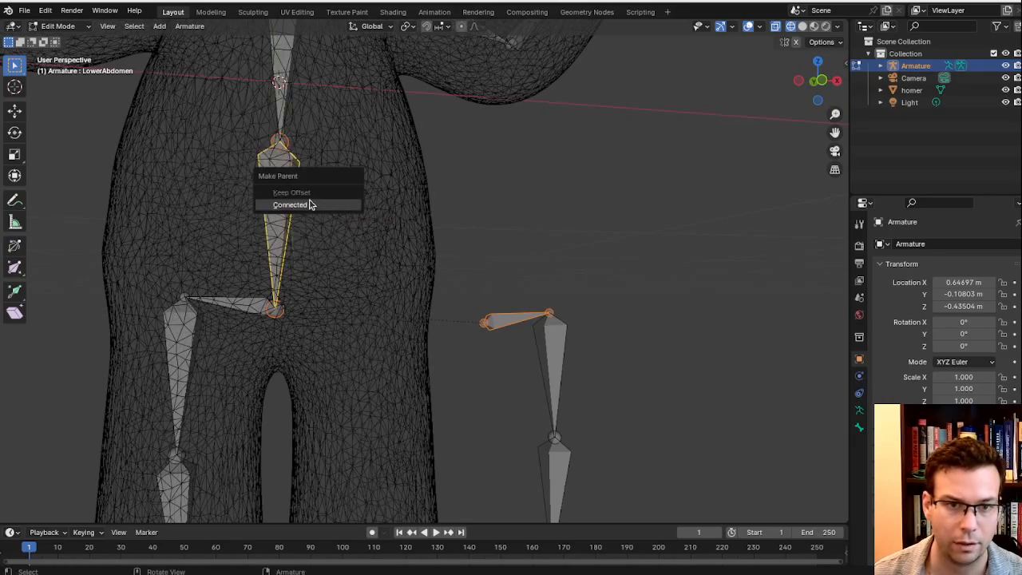
left_click(312, 204)
mouse_move(514, 312)
middle_mouse_down()
mouse_move(474, 309)
mouse_move(417, 332)
mouse_move(434, 343)
mouse_move(388, 356)
mouse_move(349, 386)
mouse_move(466, 311)
mouse_move(506, 308)
mouse_move(495, 315)
middle_mouse_up()
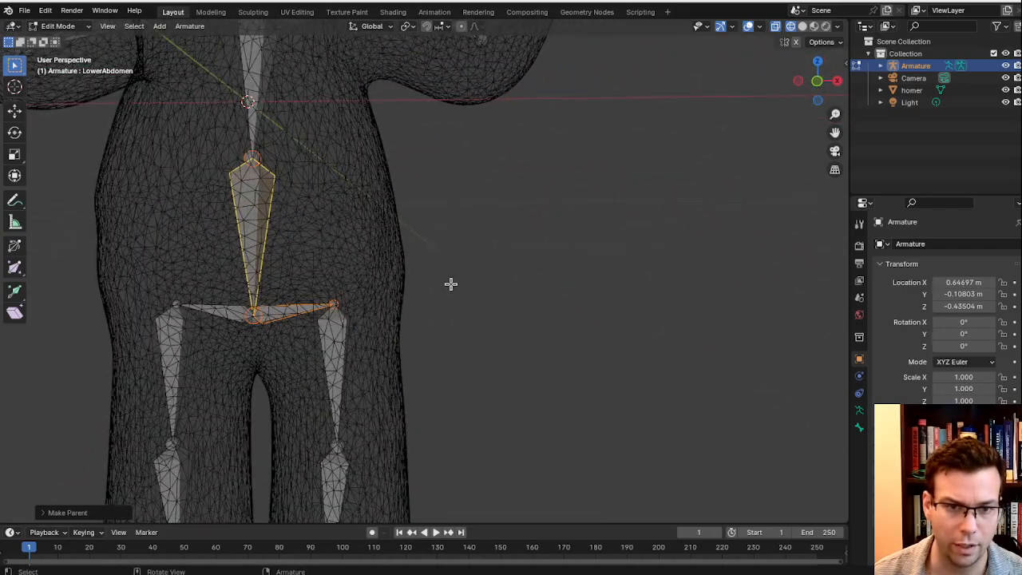
scroll(522, 294, "down", 5)
scroll(522, 292, "up", 1)
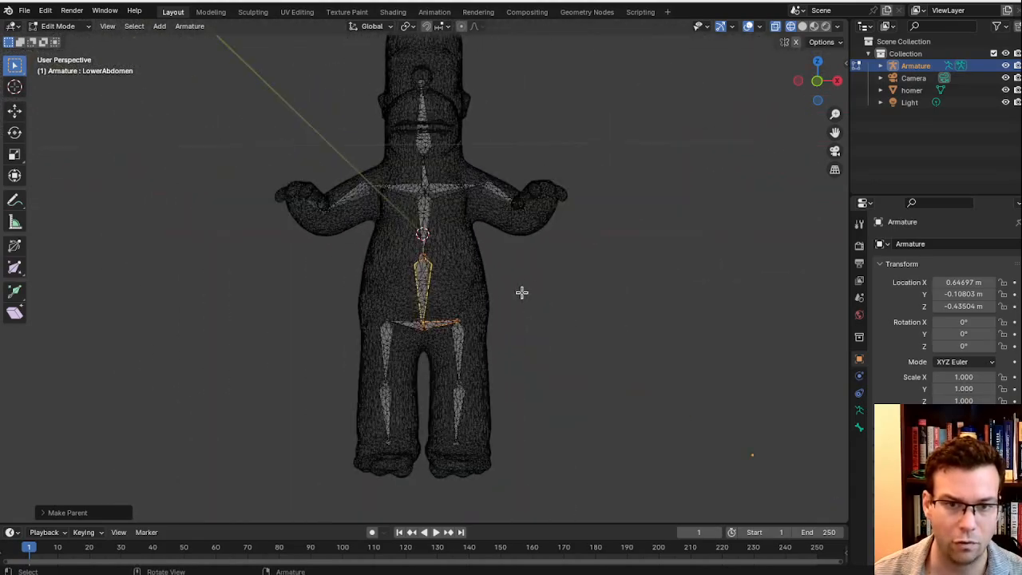
scroll(522, 293, "up", 1)
left_click(531, 282)
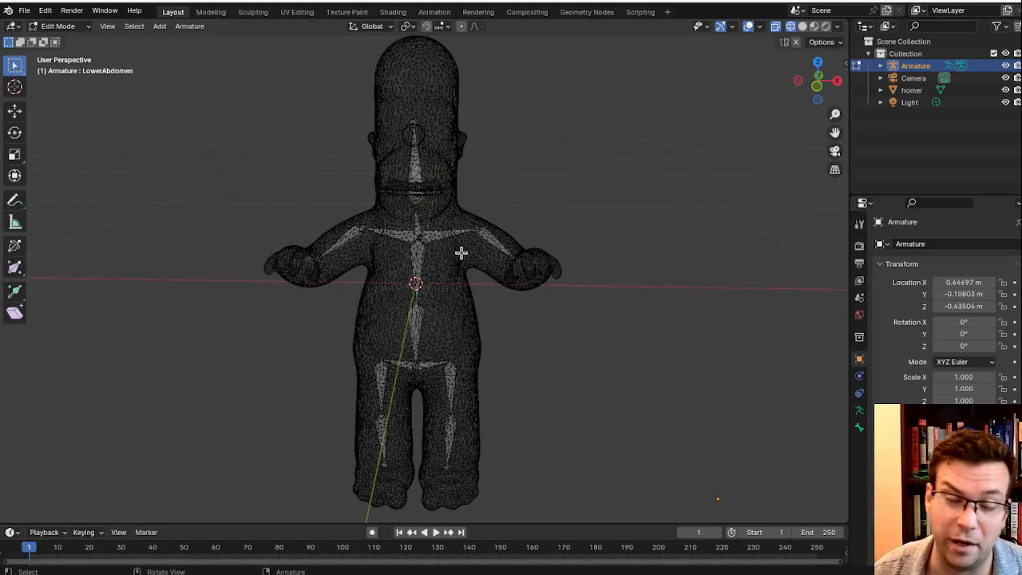
Switch to Object Mode and parent the homer mesh to the Armature using Armature Deform With Automatic Weights.
left_click(60, 25)
left_click(59, 40)
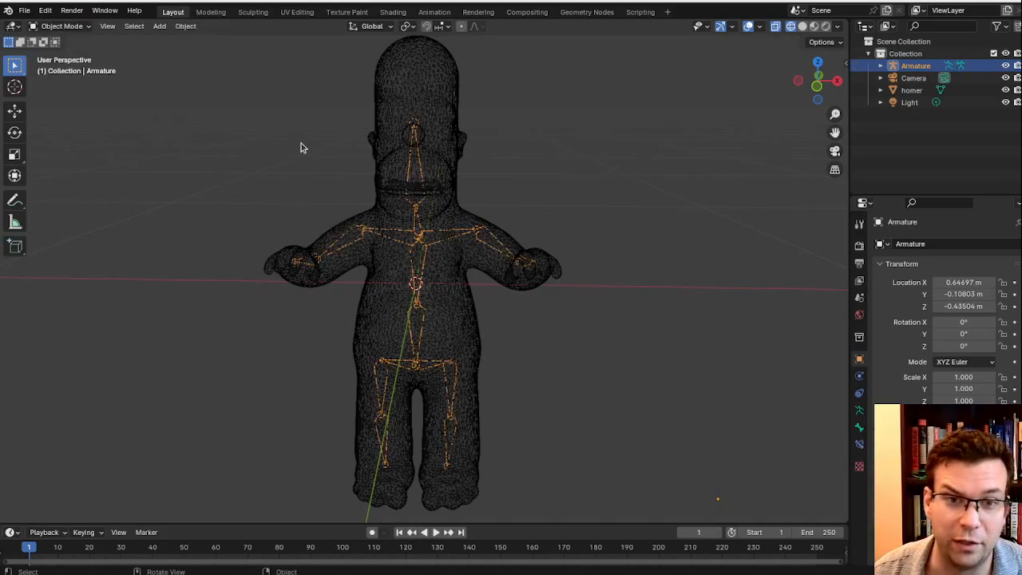
left_click(442, 107)
scroll(462, 294, "up", 10)
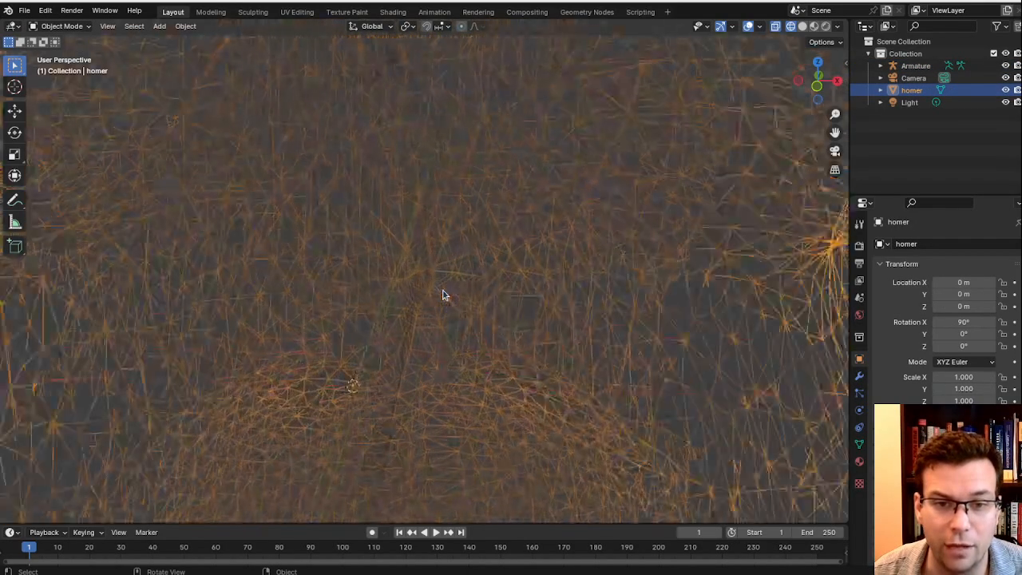
left_click(419, 247, "shift")
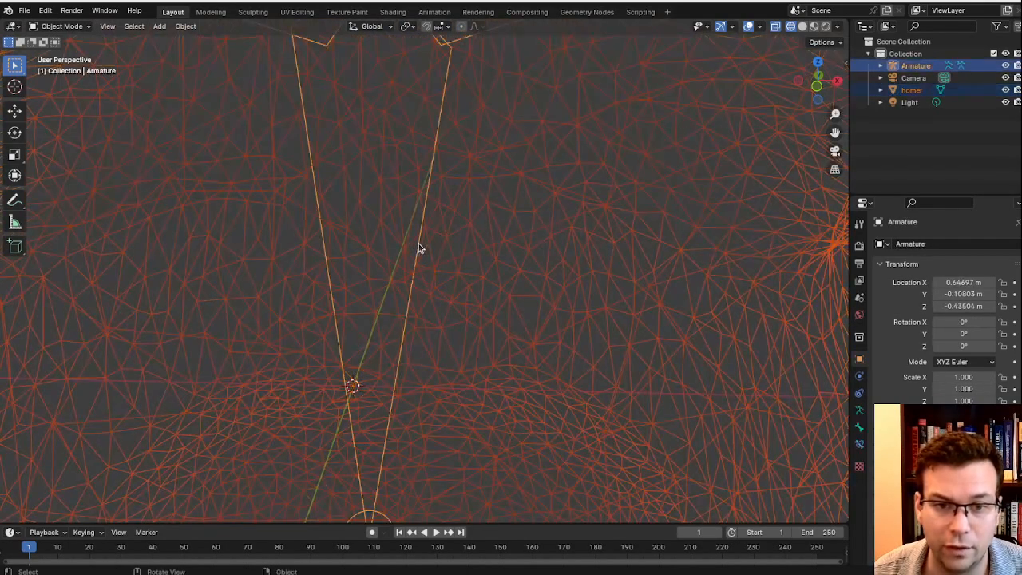
scroll(419, 247, "down", 10)
scroll(419, 247, "down", 2)
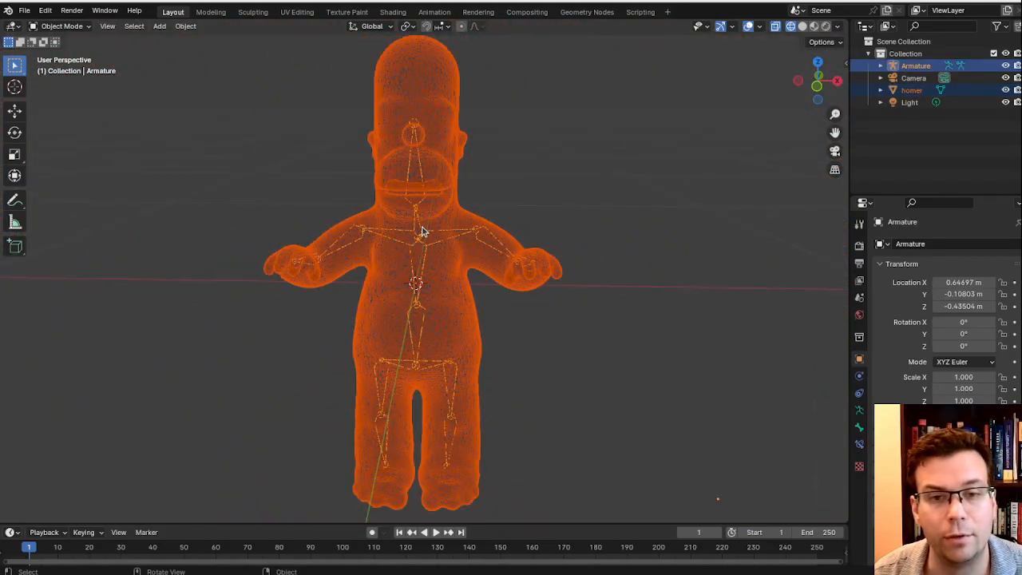
key("ctrl+p")
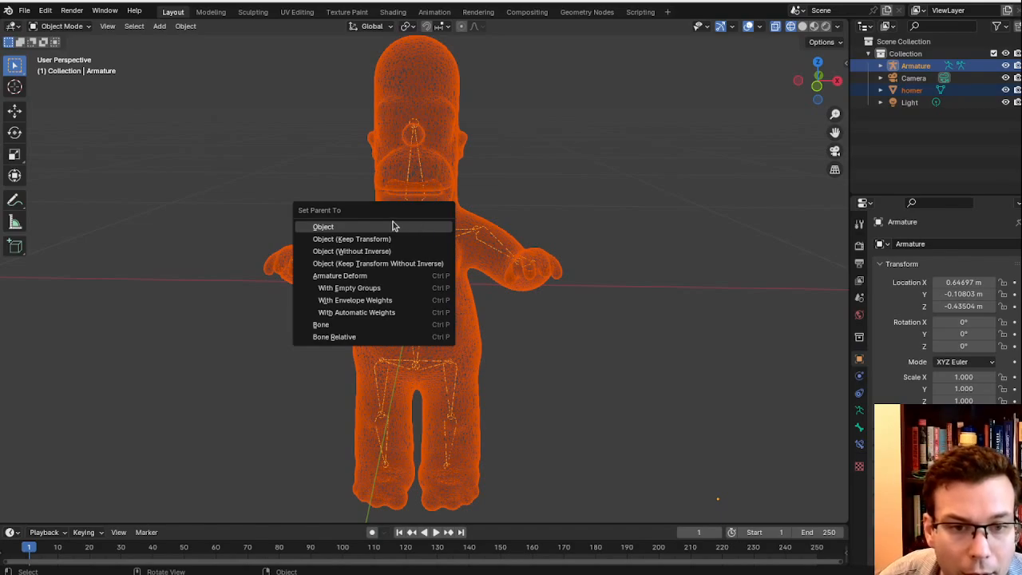
left_click(370, 316)
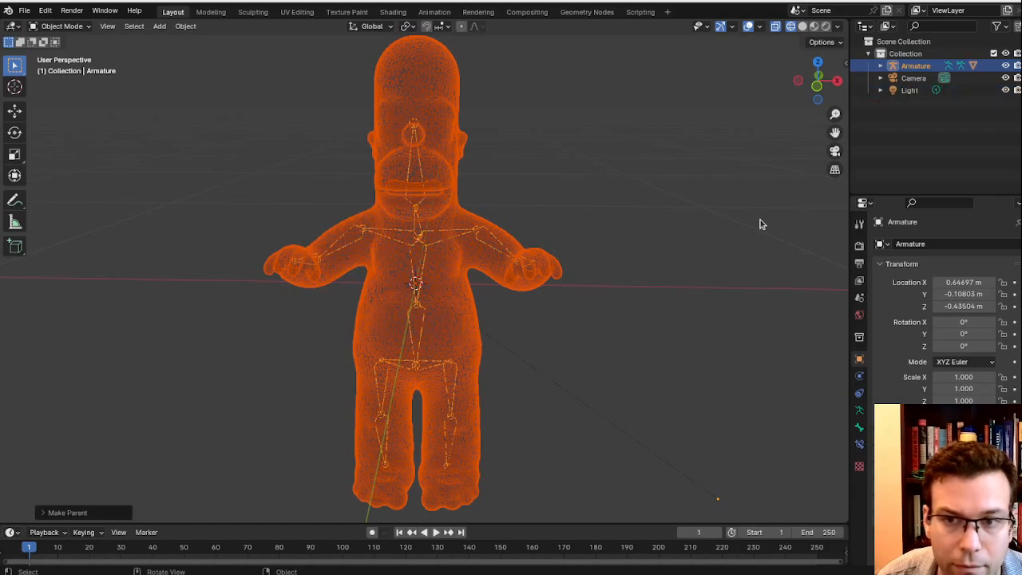
Inspect the Armature hierarchy, including the nested homer mesh and the bones under Root.
left_click(880, 65)
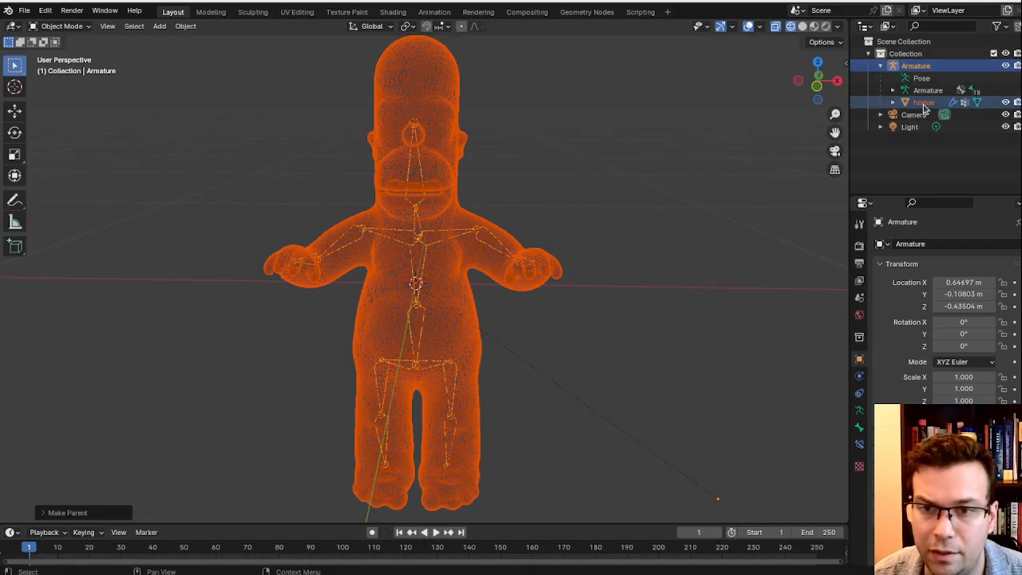
left_click(893, 103)
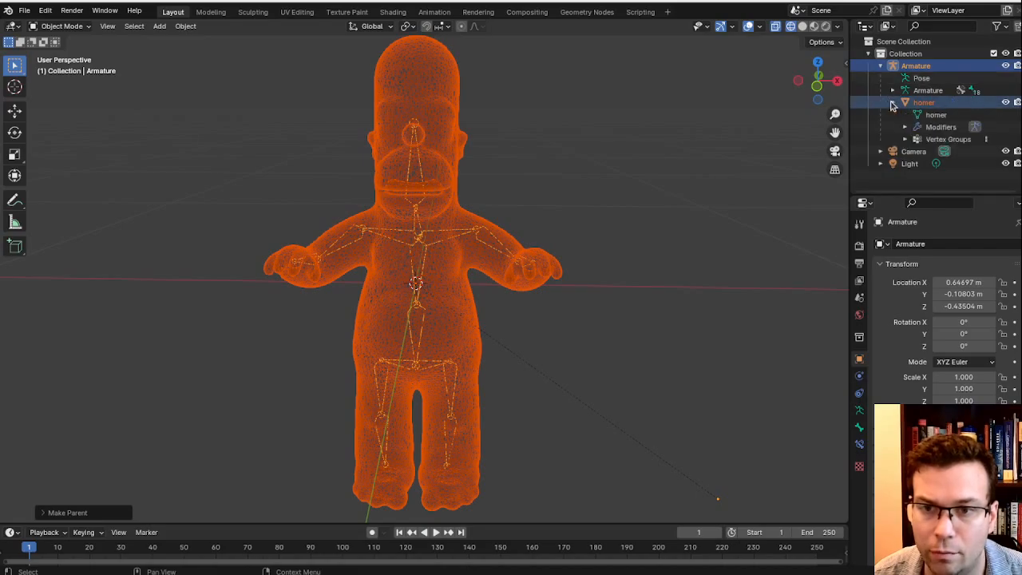
left_click(893, 90)
left_click(905, 102)
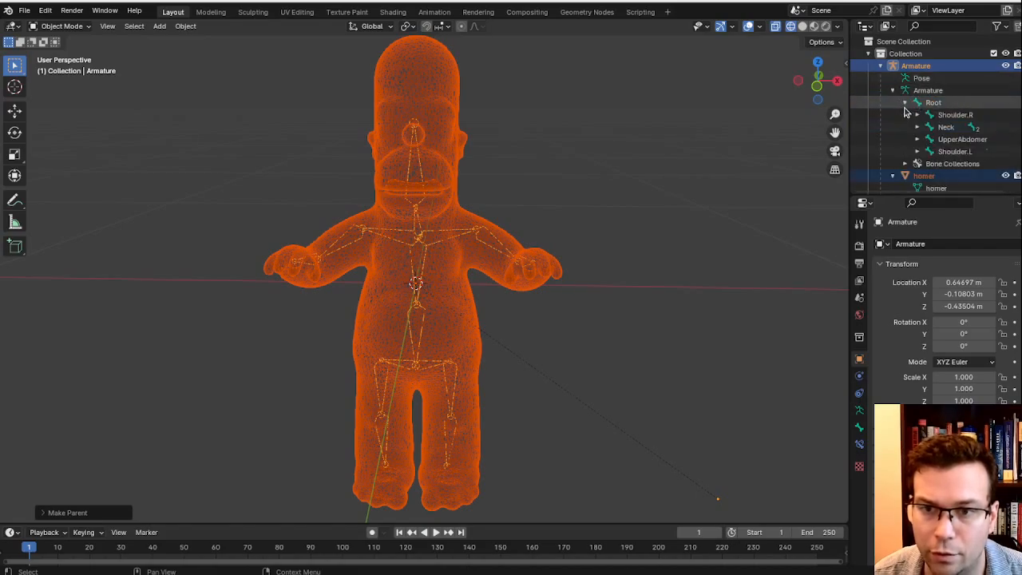
left_click(905, 102)
left_click(893, 90)
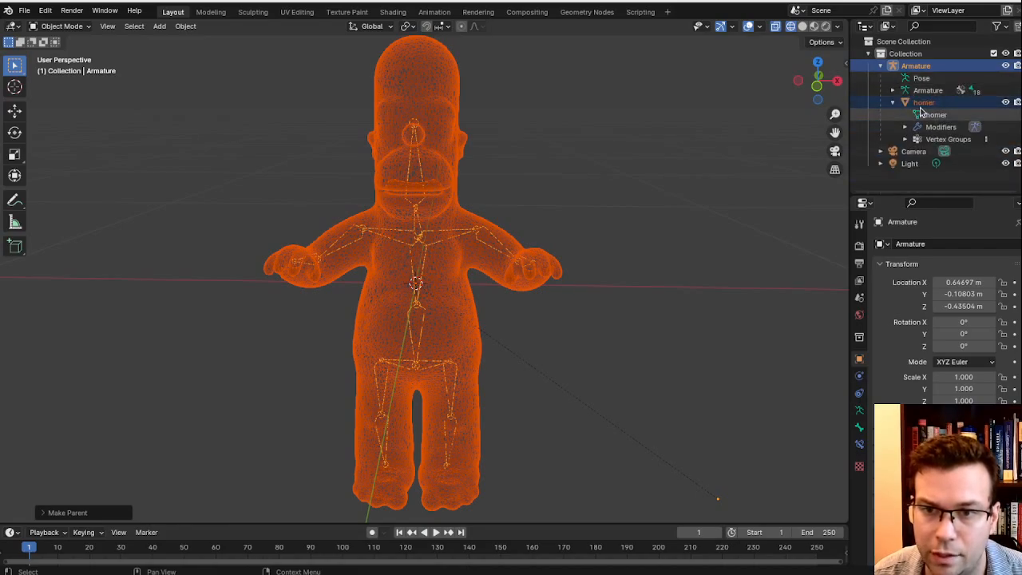
left_click(539, 210)
left_click(467, 216)
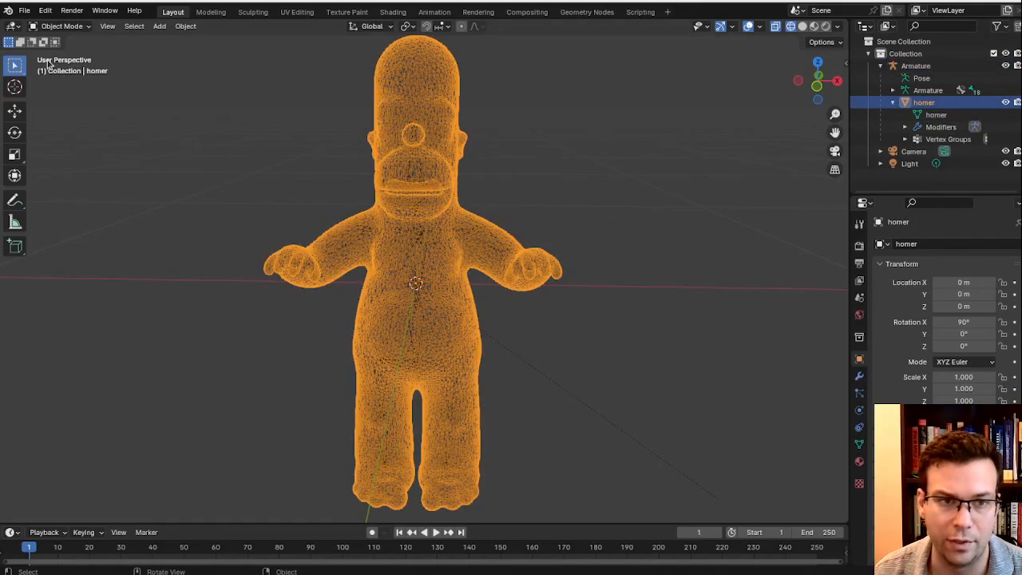
left_click(60, 27)
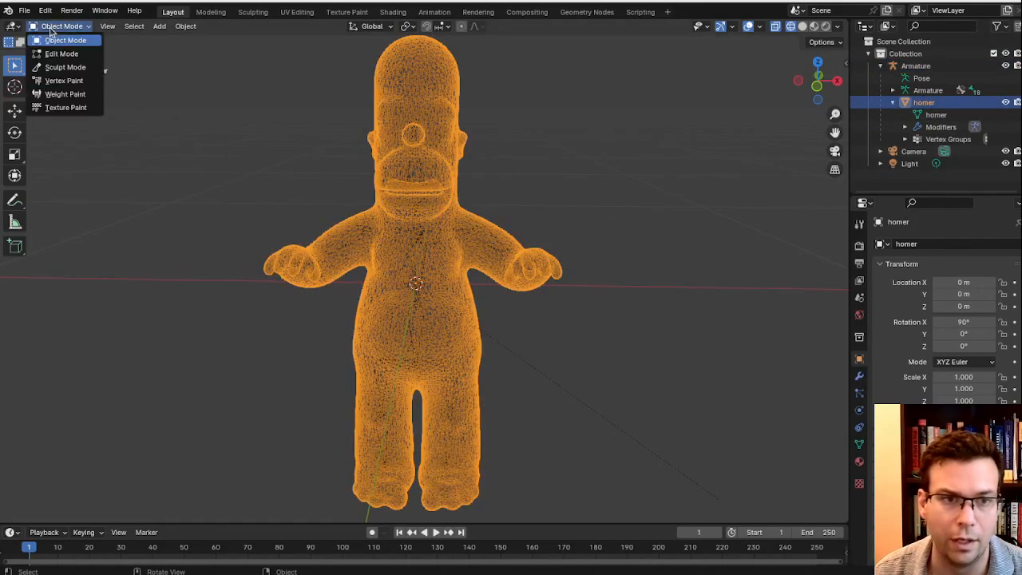
left_click(434, 246)
left_click(421, 265)
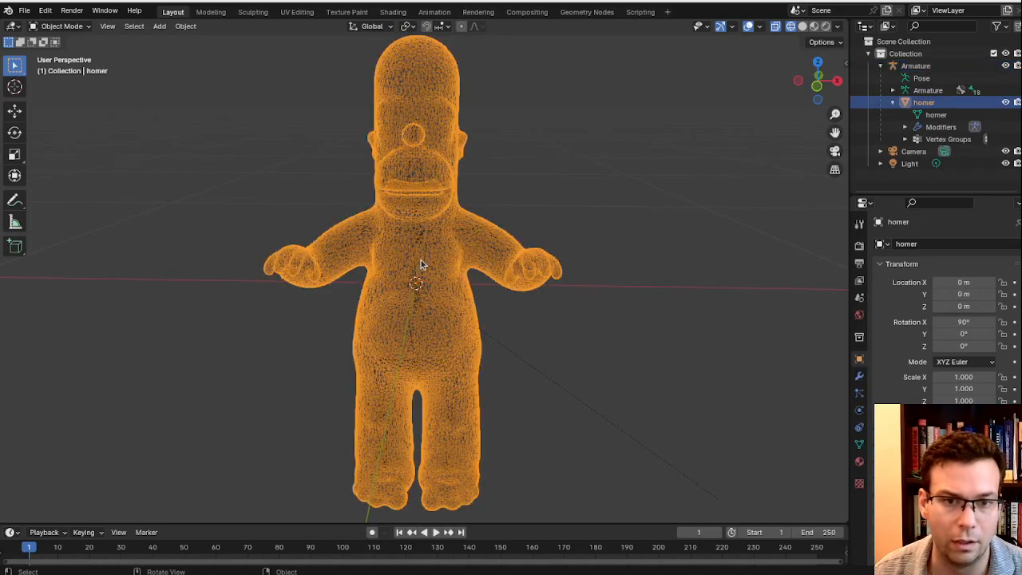
Select the armature and switch it to Pose Mode.
left_click(438, 249)
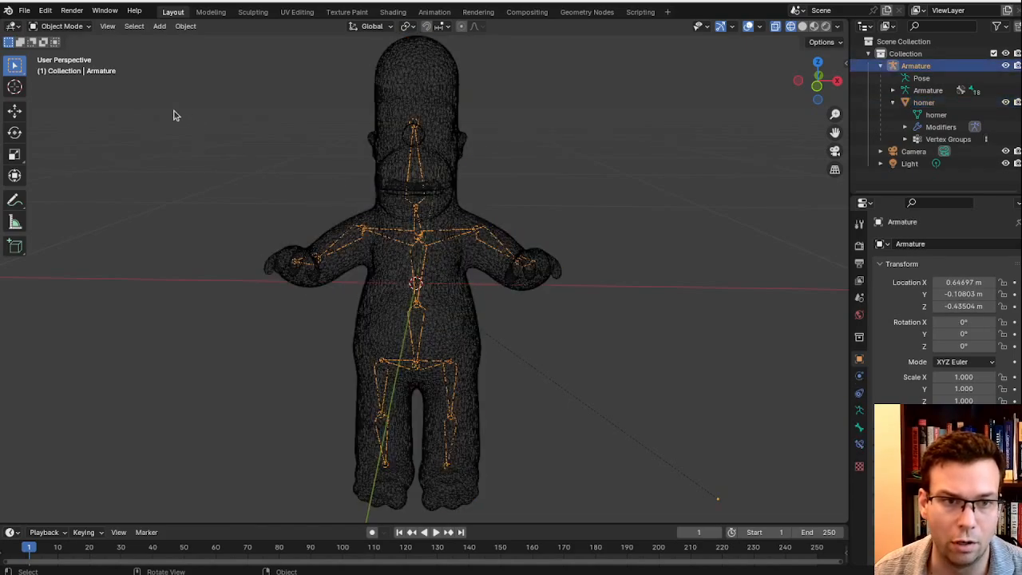
left_click(60, 25)
left_click(70, 67)
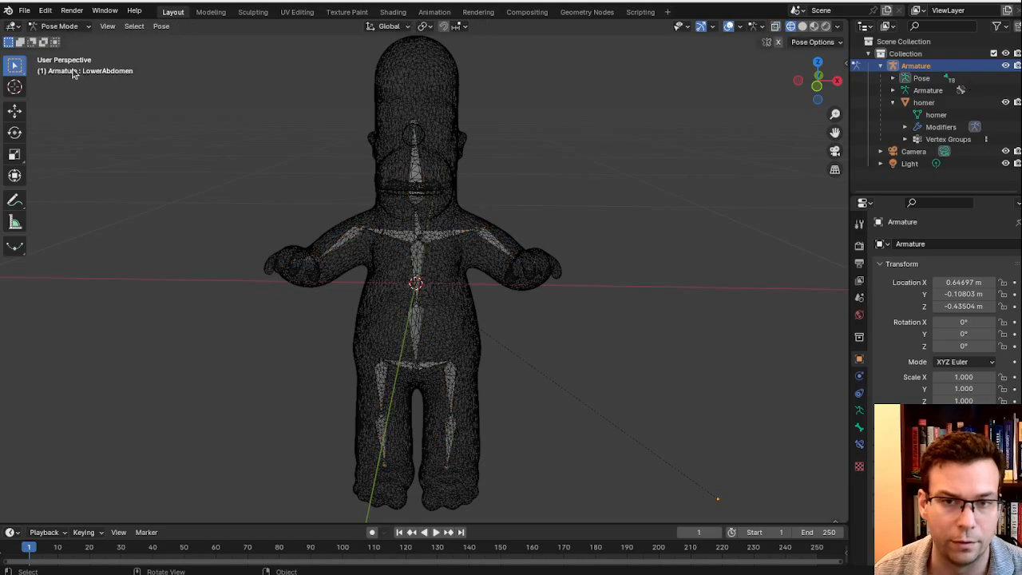
Preview Homer in solid shading, select the Elbow.L bone, and return to wireframe display.
left_click(803, 27)
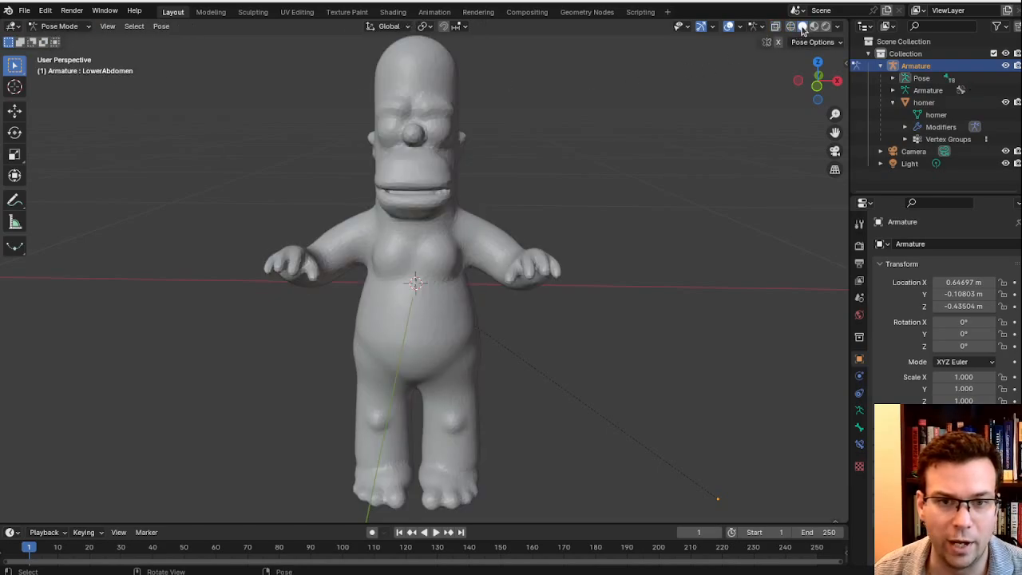
left_click(491, 258)
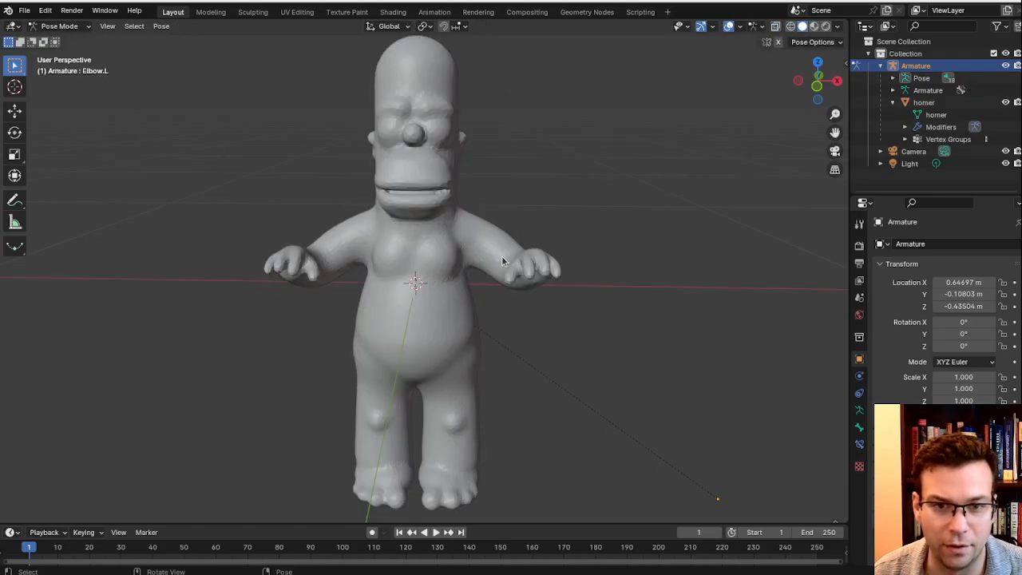
left_click(791, 27)
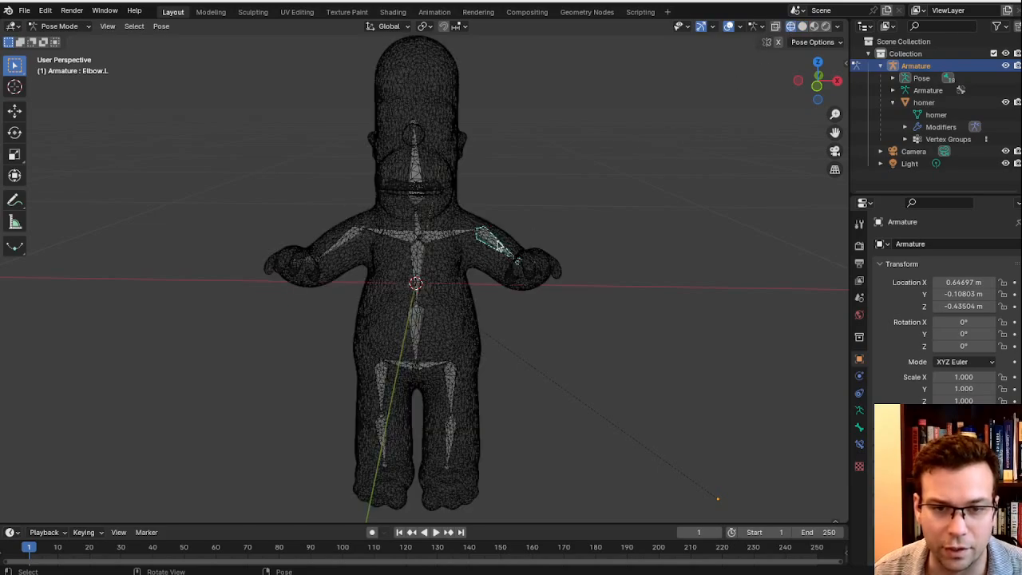
Try posing the left arm by rotating the Elbow.L bone upward, and undo the pose change.
middle_click_drag(497, 247, 525, 262)
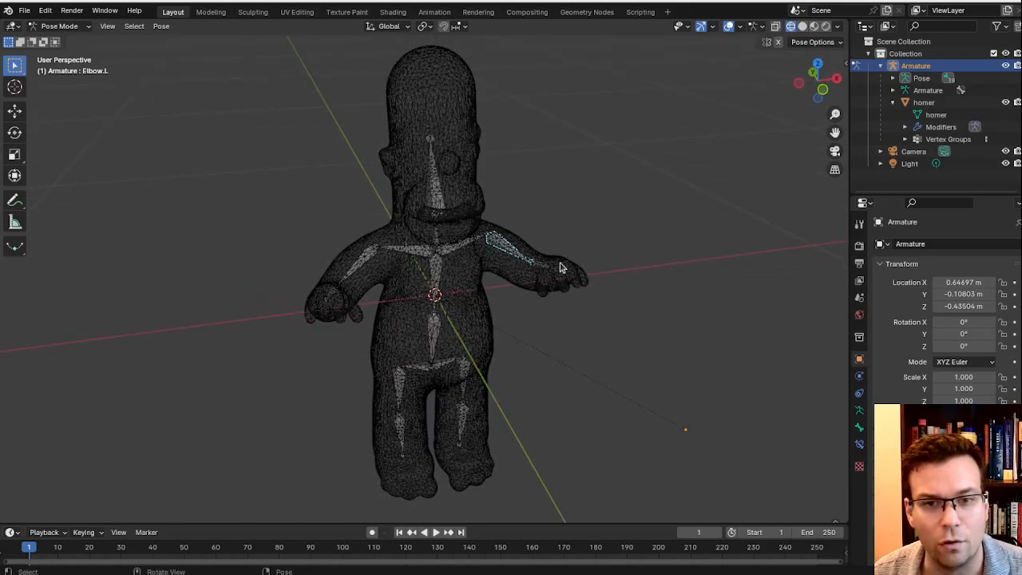
scroll(559, 268, "up", 4)
key("r")
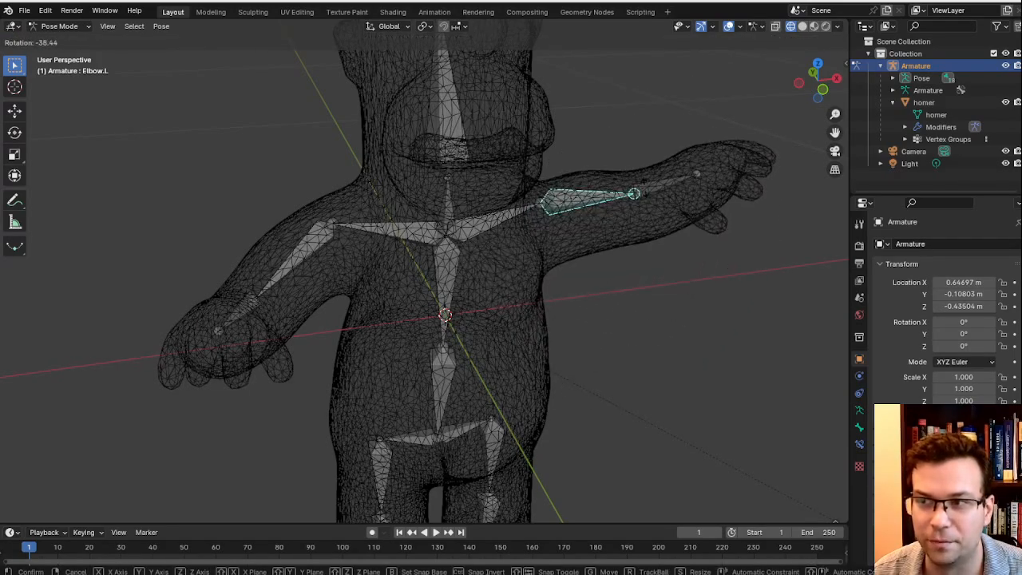
left_click(589, 246)
scroll(556, 272, "down", 2)
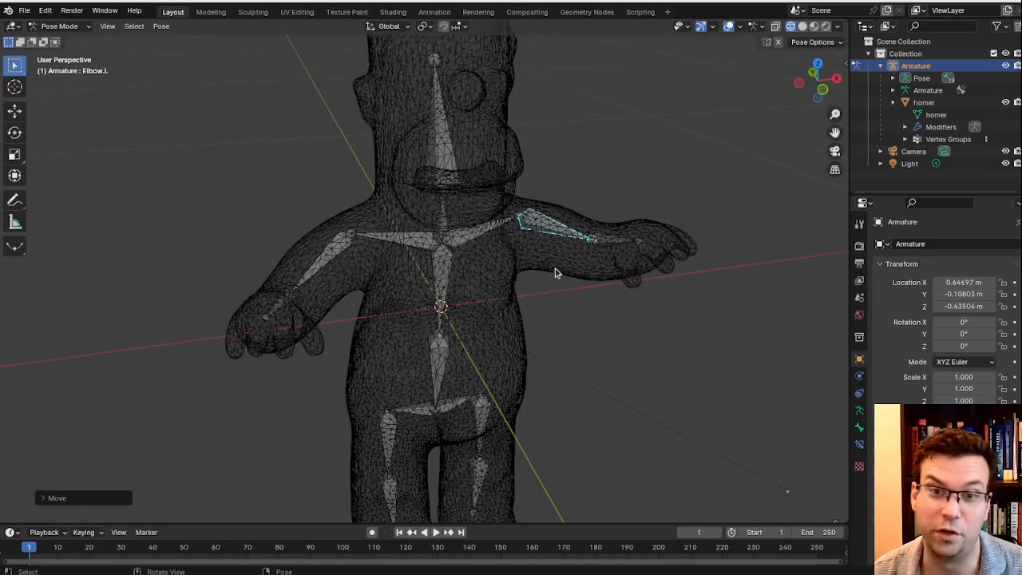
scroll(557, 272, "down", 2)
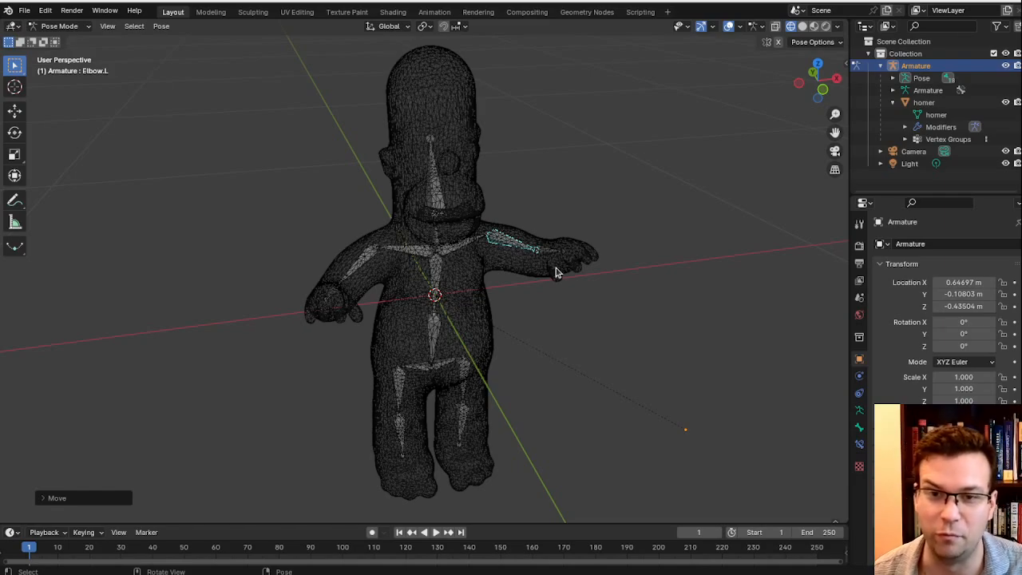
key("ctrl+z")
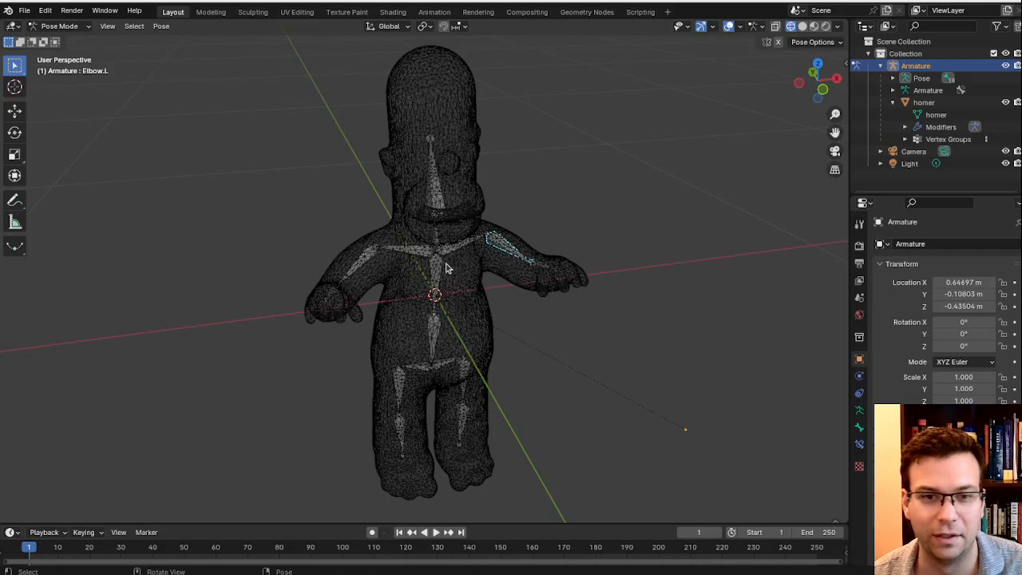
Check the upper abdomen, shoulder and neck bones from the front and side to locate the Root bone.
left_click(431, 284)
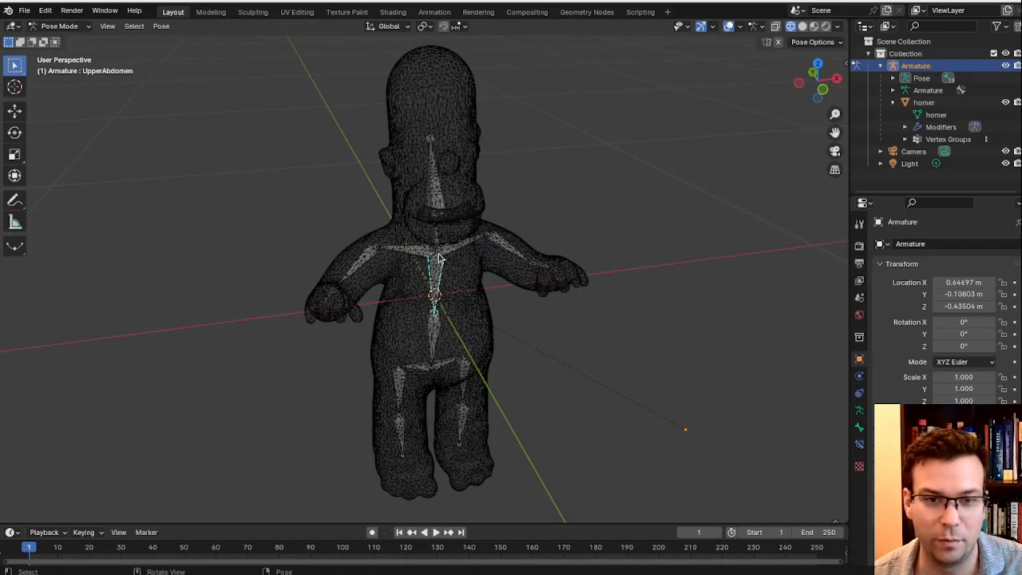
scroll(437, 258, "up", 4)
left_click(457, 232)
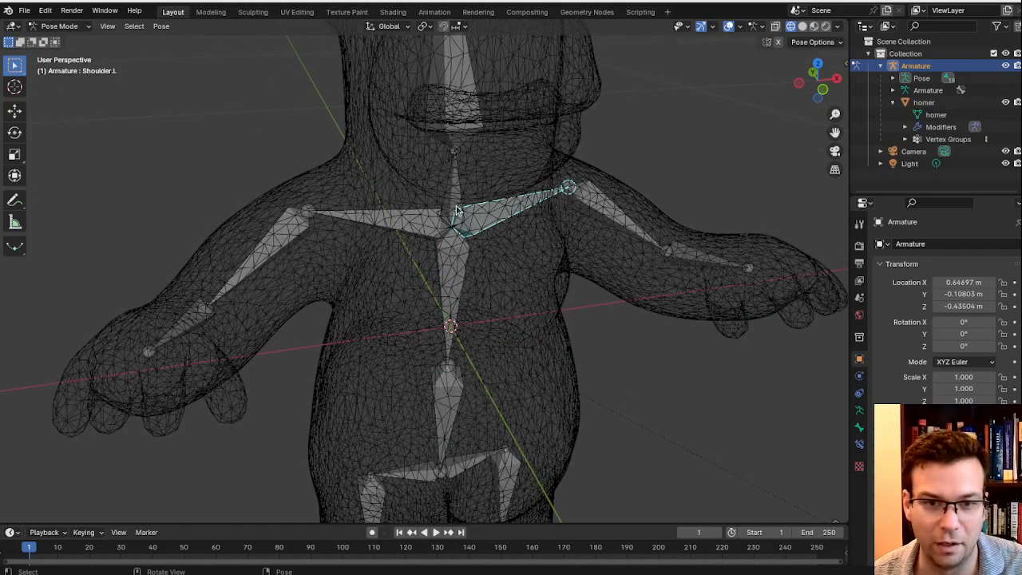
left_click(460, 180)
middle_click_drag(460, 180, 506, 229)
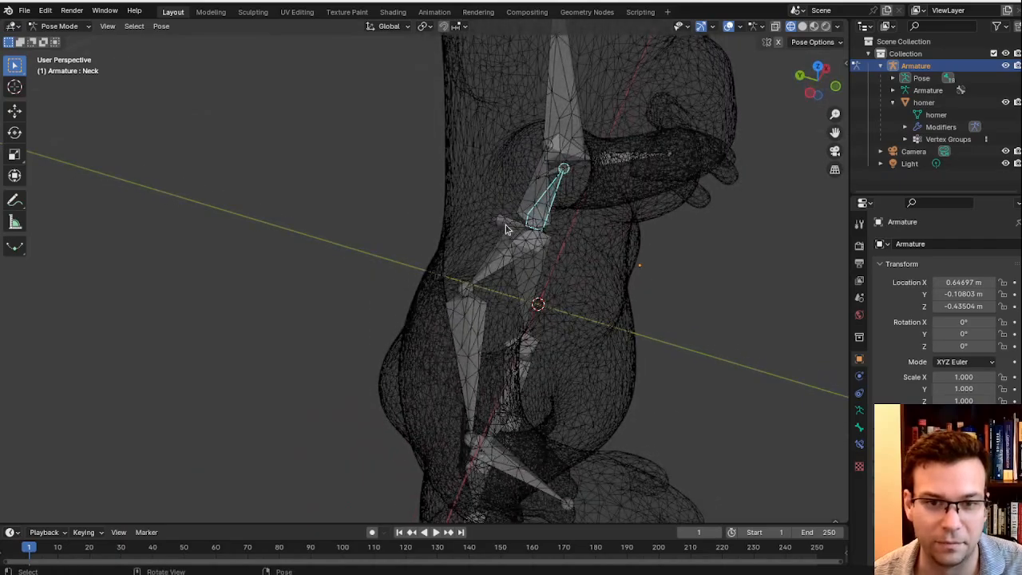
left_click(505, 229)
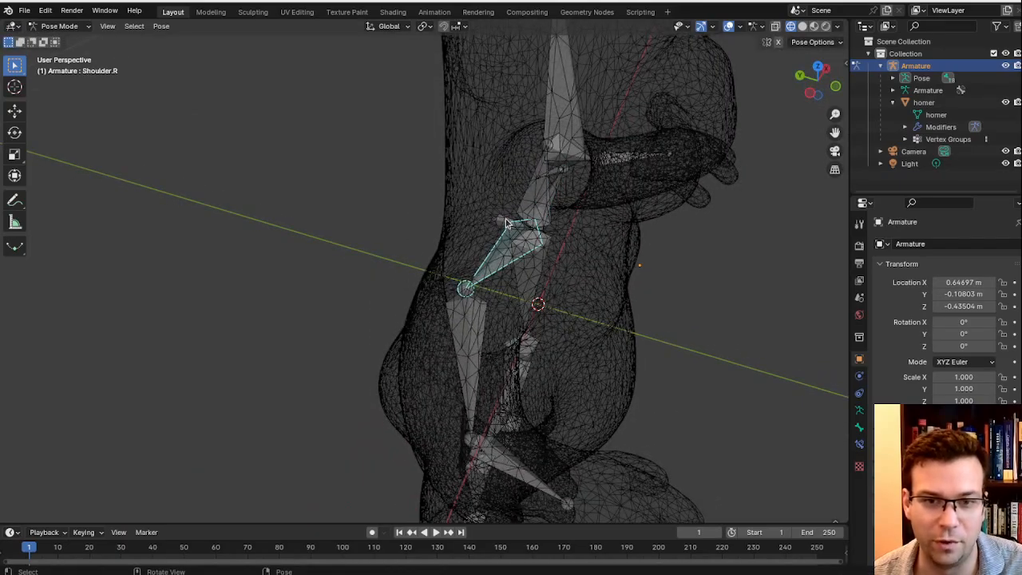
Try moving the whole character by its Root bone behind the base of the neck, and undo the move.
left_click(506, 224)
key("g")
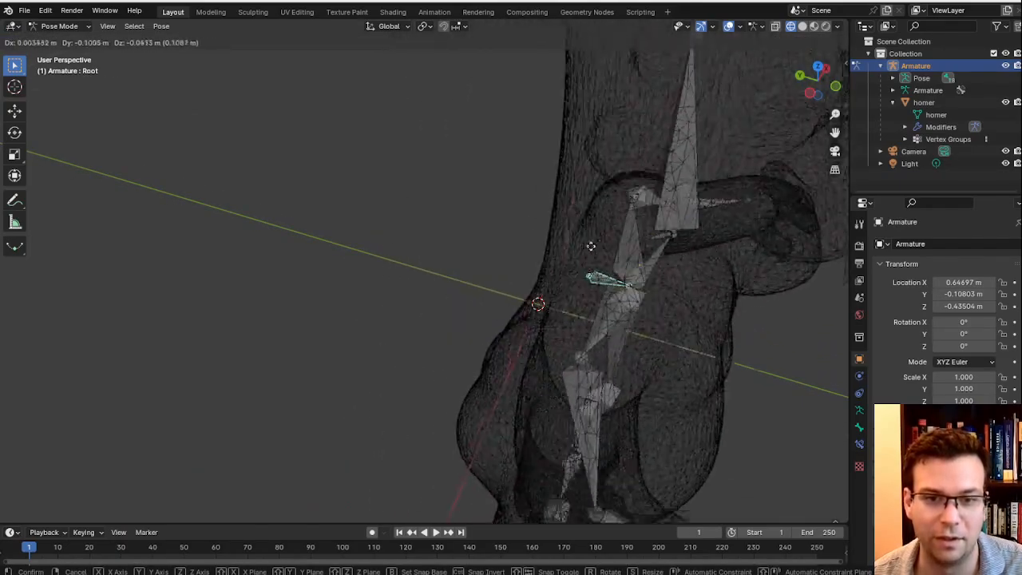
left_click(447, 197)
key("ctrl+z")
middle_click_drag(698, 286, 625, 250)
key("ctrl+z")
key("ctrl+z")
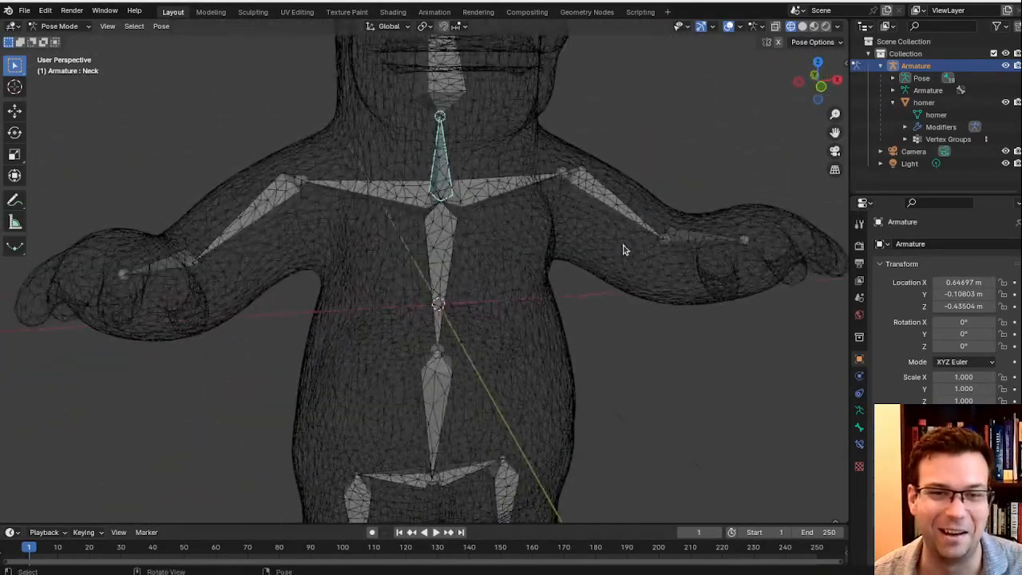
Switch the armature from Pose Mode to Object Mode and hide its bones in the viewport.
scroll(541, 248, "down", 6)
scroll(540, 248, "up", 3)
middle_click_drag(541, 247, 523, 263)
left_click(83, 26)
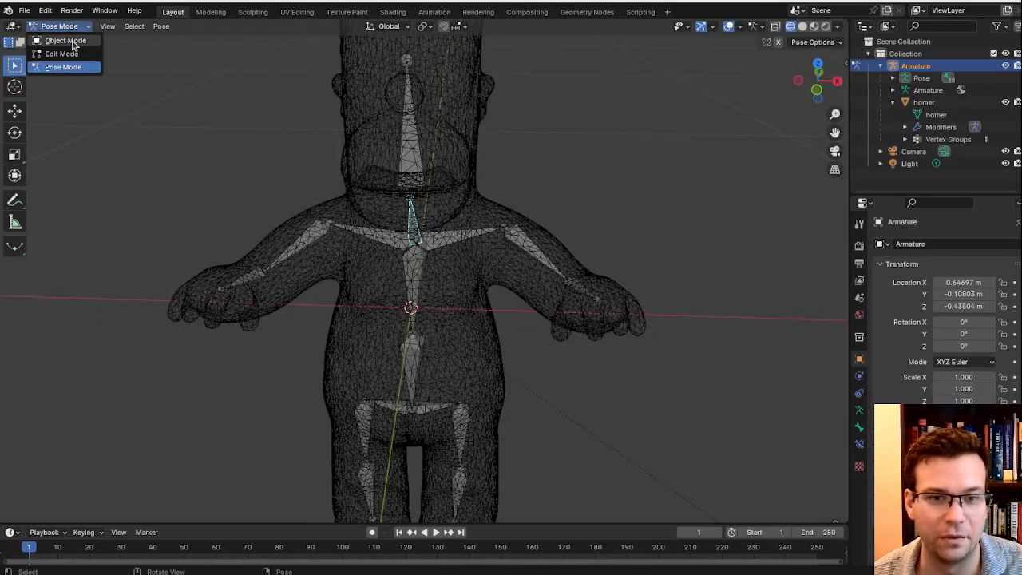
left_click(71, 42)
scroll(618, 223, "down", 3)
key("h")
scroll(502, 270, "up", 3)
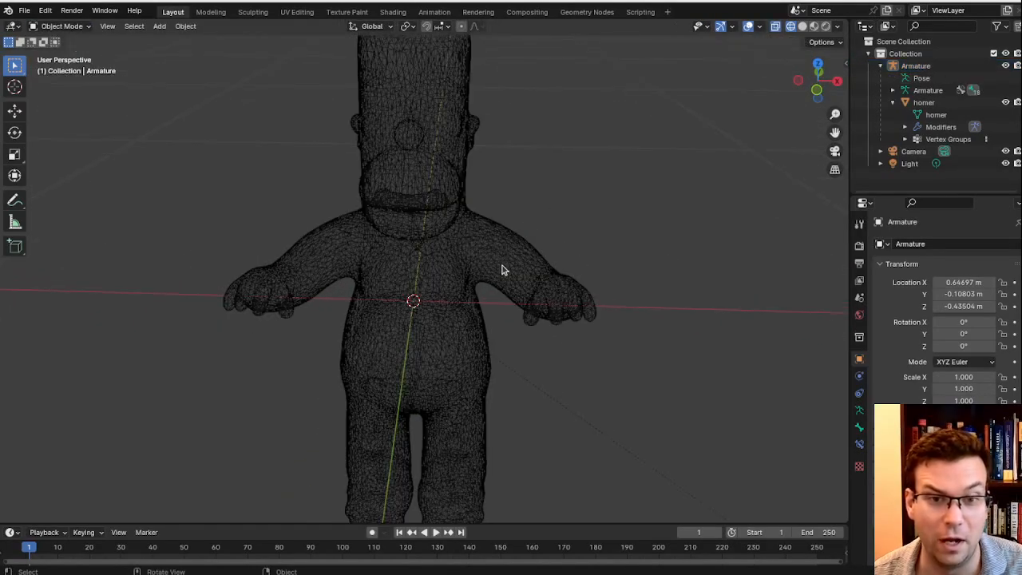
Display the Homer mesh in solid shading with the full figure in view.
left_click(802, 27)
mouse_move(538, 222)
middle_mouse_down()
mouse_move(539, 197)
mouse_move(534, 228)
mouse_move(535, 207)
middle_mouse_up()
scroll(539, 198, "down", 2)
scroll(533, 226, "up", 1)
scroll(533, 206, "down", 1)
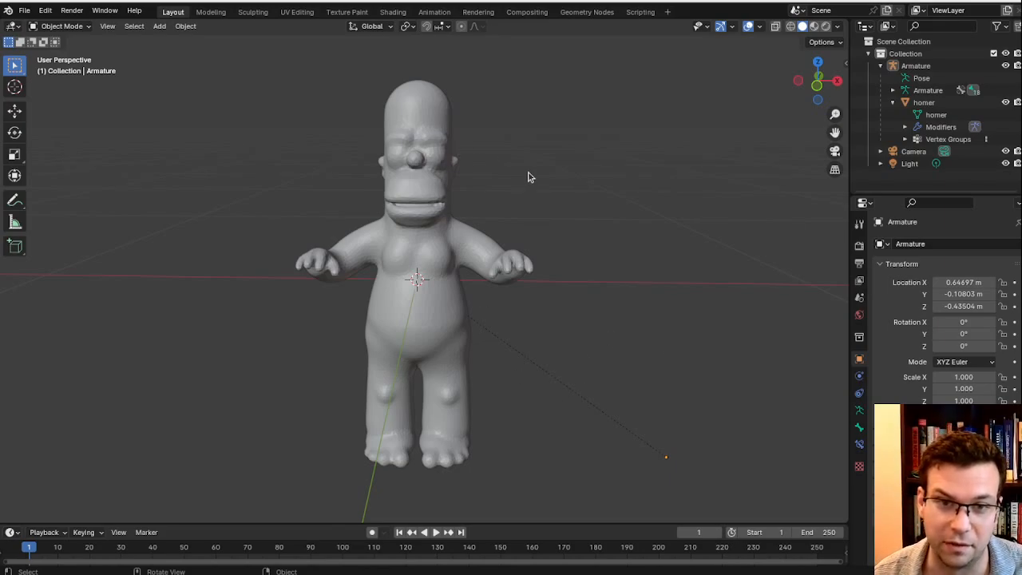
Save the project as homer.blend in the rigs folder.
key("ctrl+s")
left_click(601, 144)
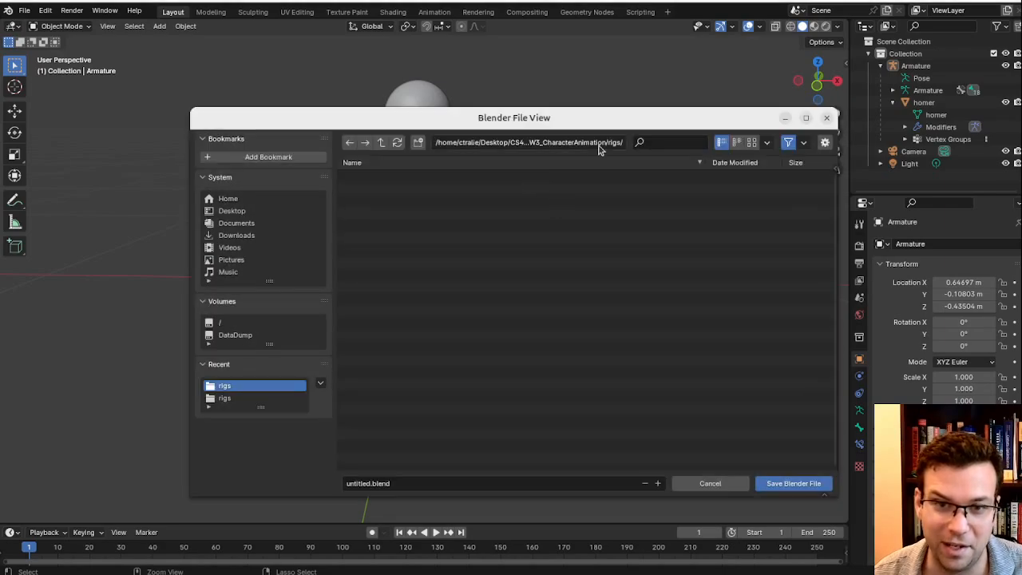
left_click(442, 493)
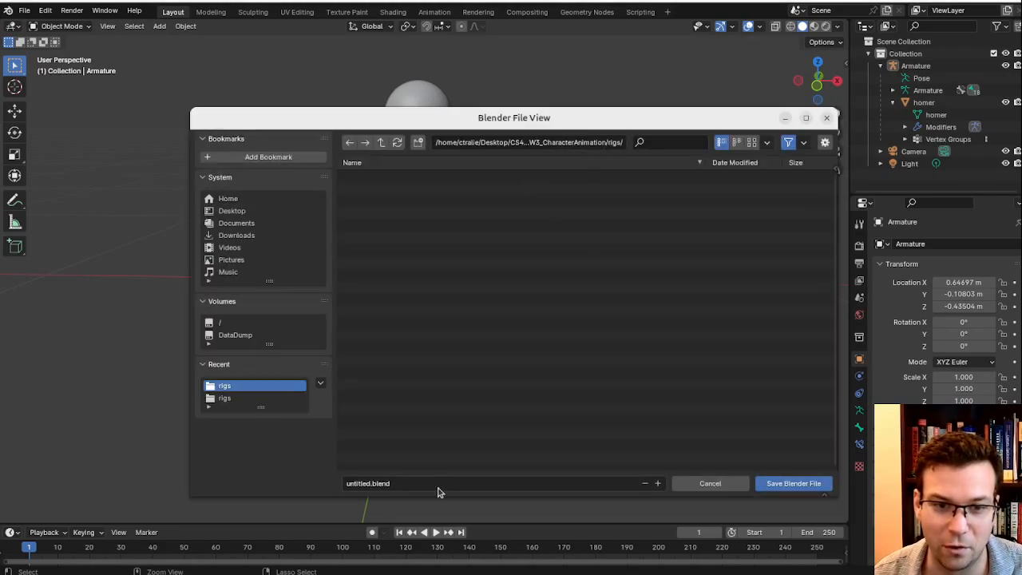
left_click(371, 484)
left_click(370, 484)
double_click(368, 484)
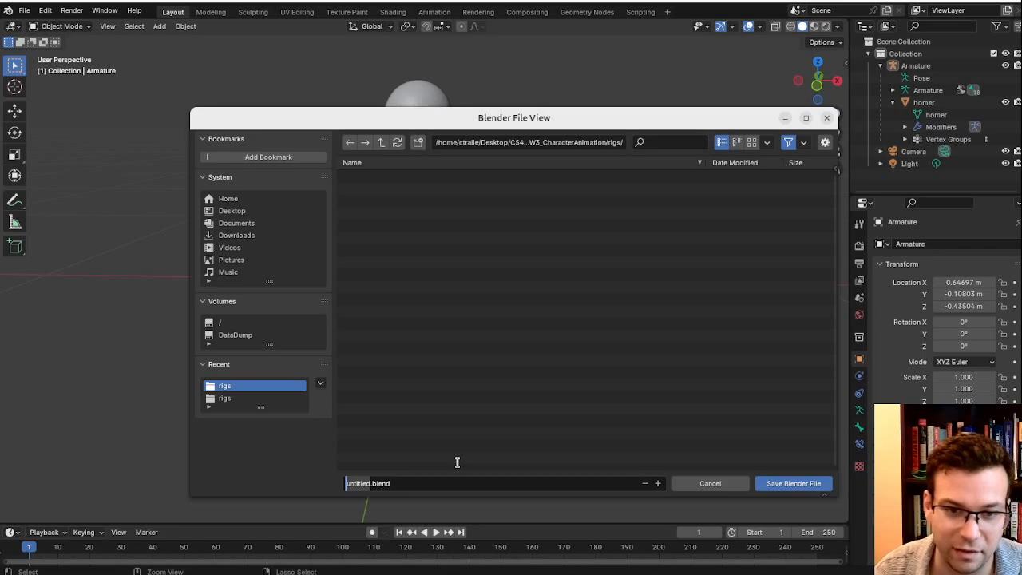
type("homer")
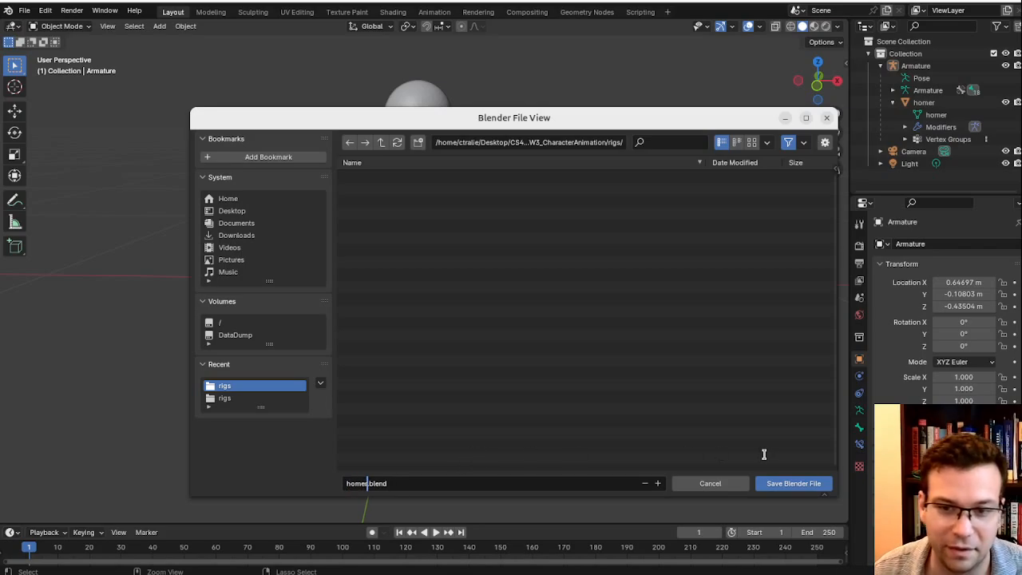
left_click(792, 484)
left_click(791, 484)
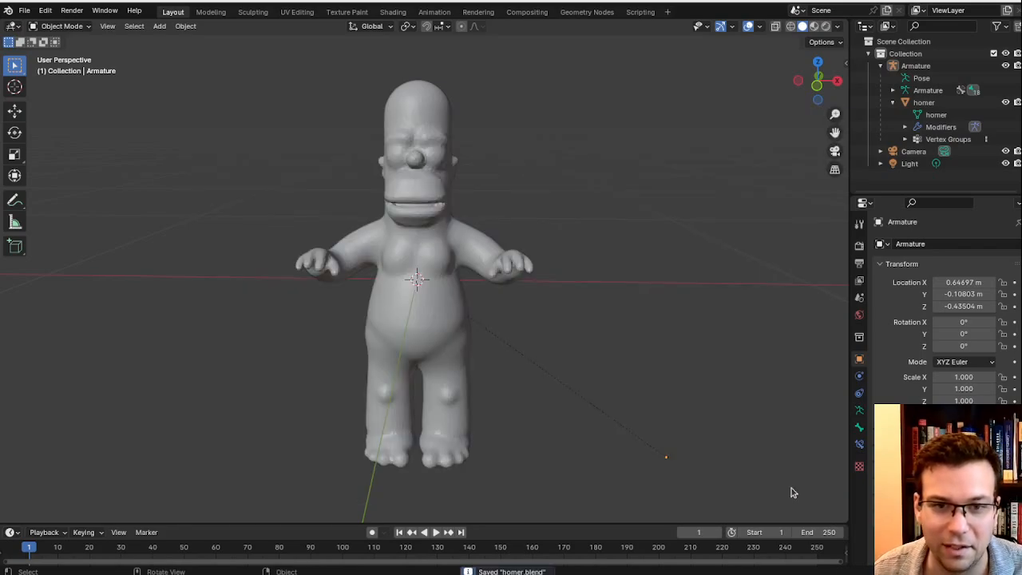